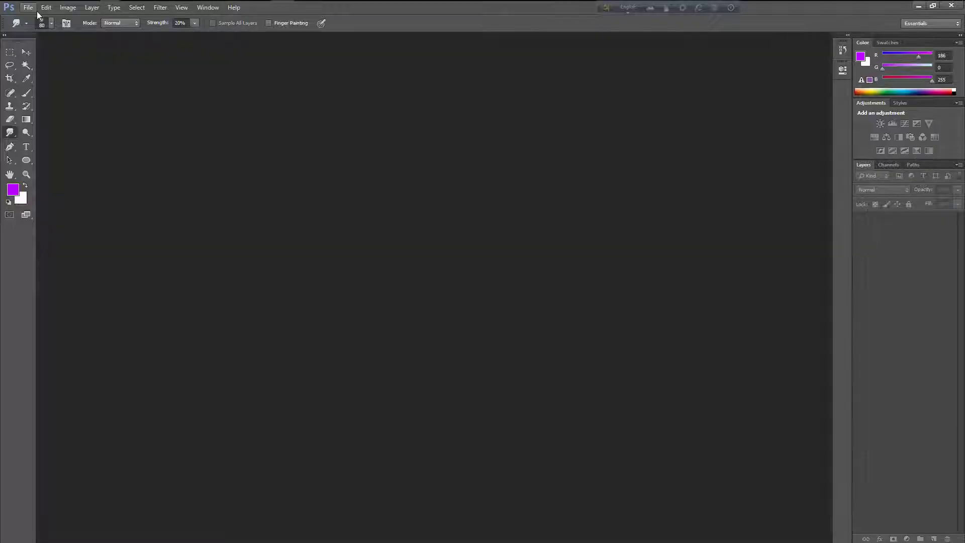
Open the portrait of the woman in tall grass and duplicate it onto Layer 1.
{"action": "left_click", "coordinate": [35, 10]}
{"action": "left_click", "coordinate": [46, 29]}
{"action": "left_click", "coordinate": [164, 141]}
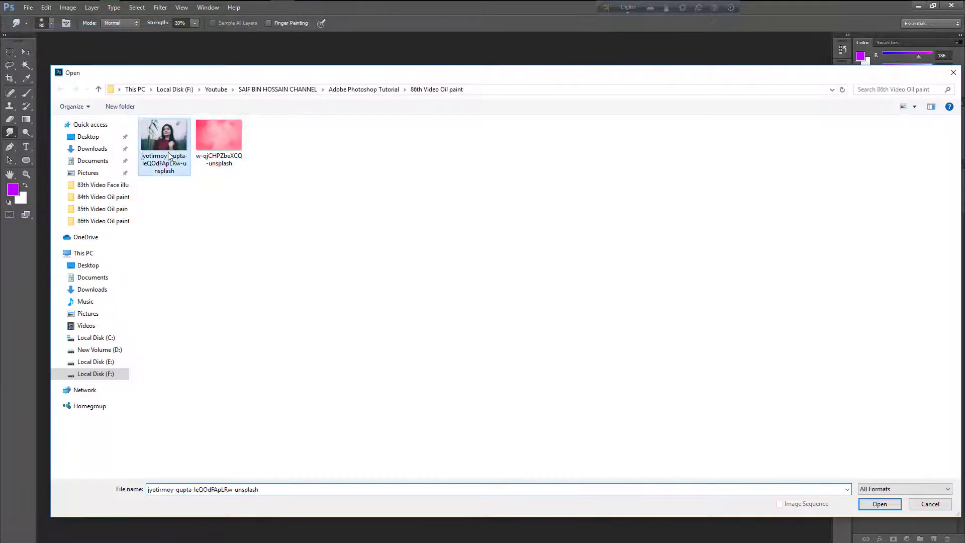
{"action": "left_click", "coordinate": [880, 503]}
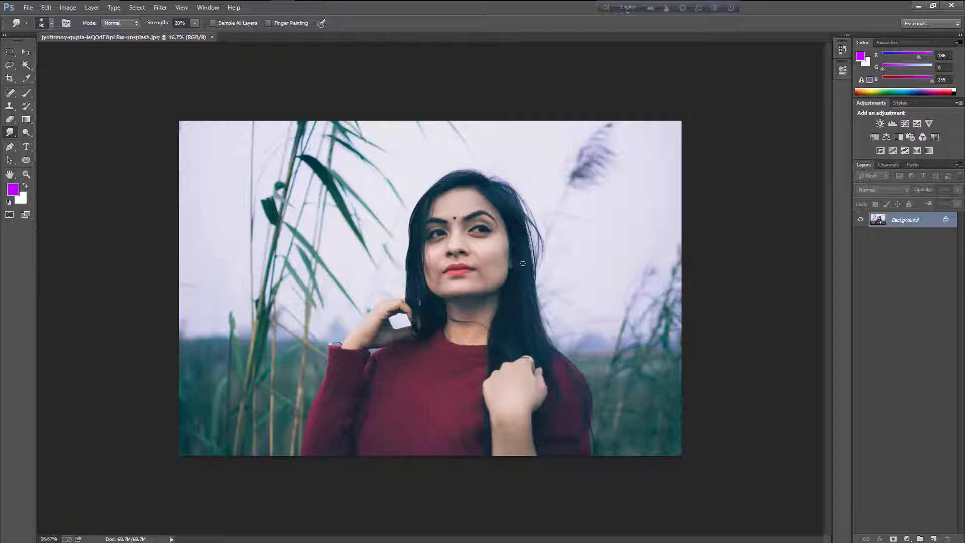
{"action": "key", "text": "ctrl+j"}
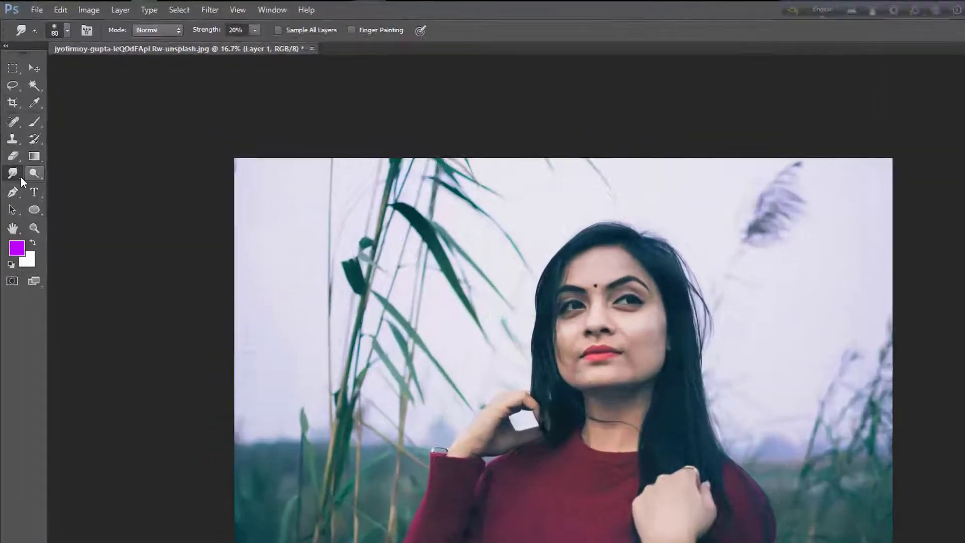
Quick-select the woman's face, hair, sweater, shoulder and raised hand.
{"action": "left_click", "coordinate": [27, 65]}
{"action": "left_click", "coordinate": [70, 64]}
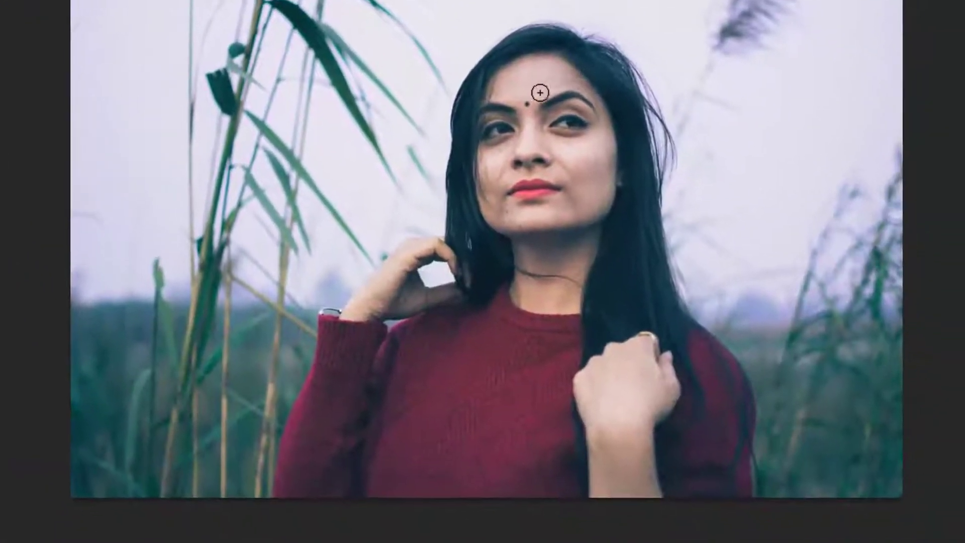
{"action": "mouse_move", "coordinate": [538, 92]}
{"action": "left_mouse_down"}
{"action": "mouse_move", "coordinate": [465, 424]}
{"action": "mouse_move", "coordinate": [472, 369]}
{"action": "left_mouse_up"}
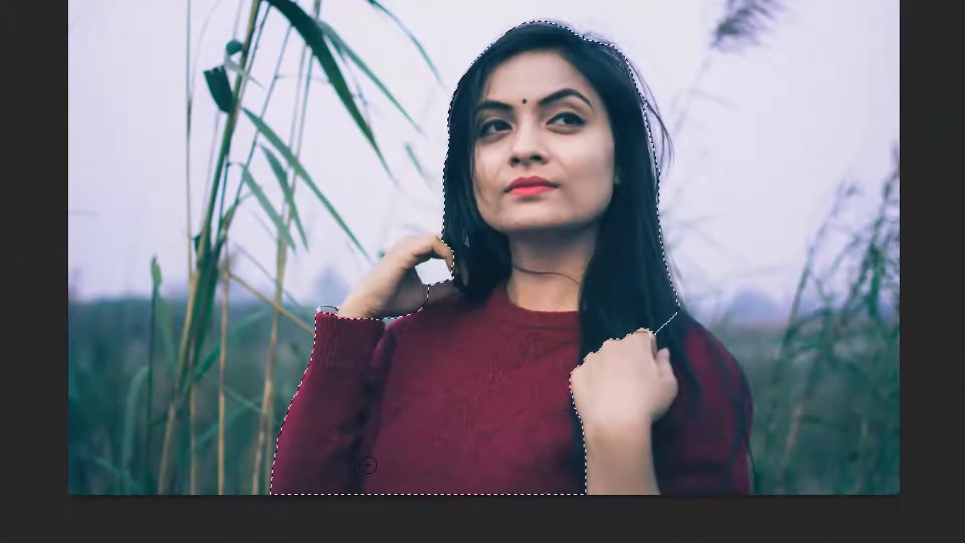
{"action": "left_click_drag", "start_coordinate": [532, 469], "coordinate": [570, 340]}
{"action": "left_click_drag", "start_coordinate": [658, 484], "coordinate": [657, 399]}
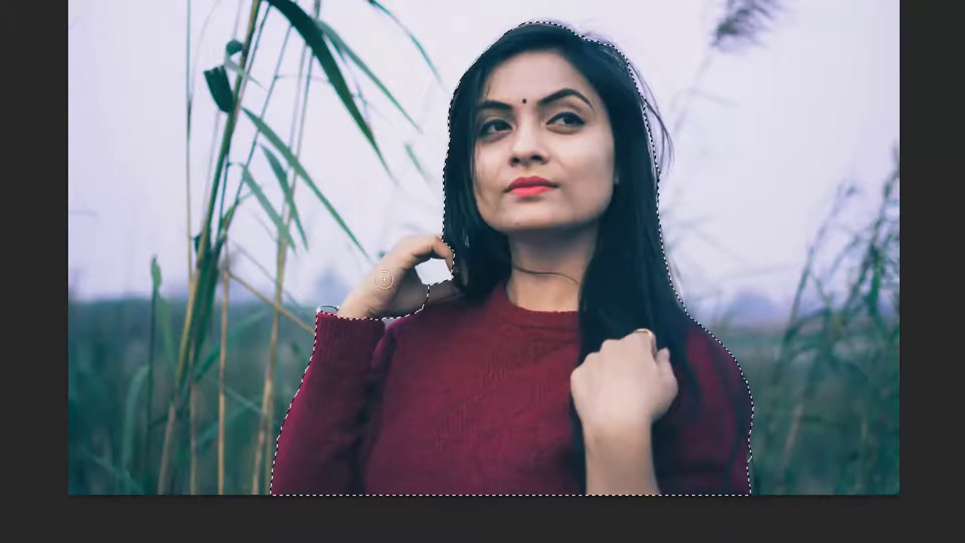
{"action": "left_click_drag", "start_coordinate": [377, 327], "coordinate": [427, 247]}
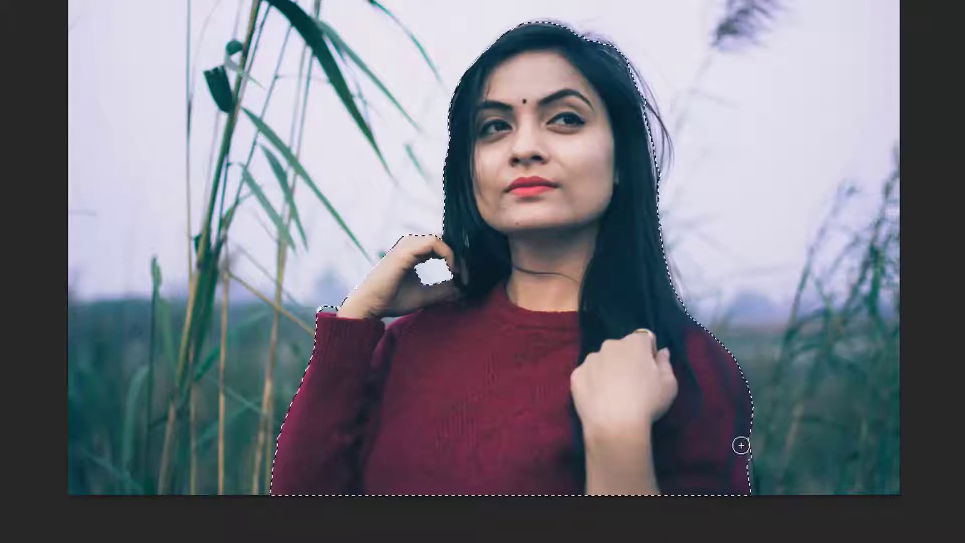
Subtract the background gap below her raised wrist with a smaller brush.
{"action": "key", "text": "ctrl+plus"}
{"action": "key", "text": "ctrl+plus"}
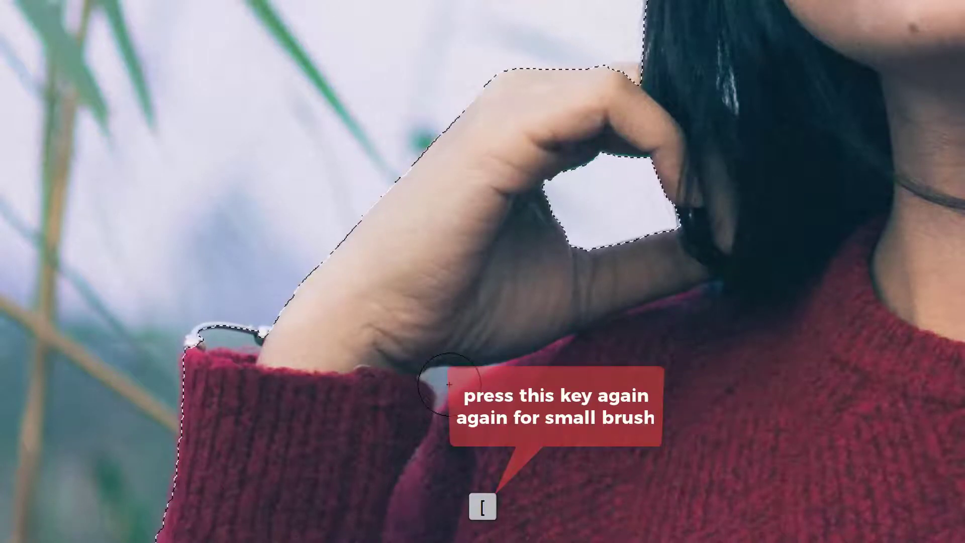
{"action": "key", "text": "alt"}
{"action": "key", "text": "bracketleft"}
{"action": "key", "text": "bracketleft"}
{"action": "key", "text": "bracketleft"}
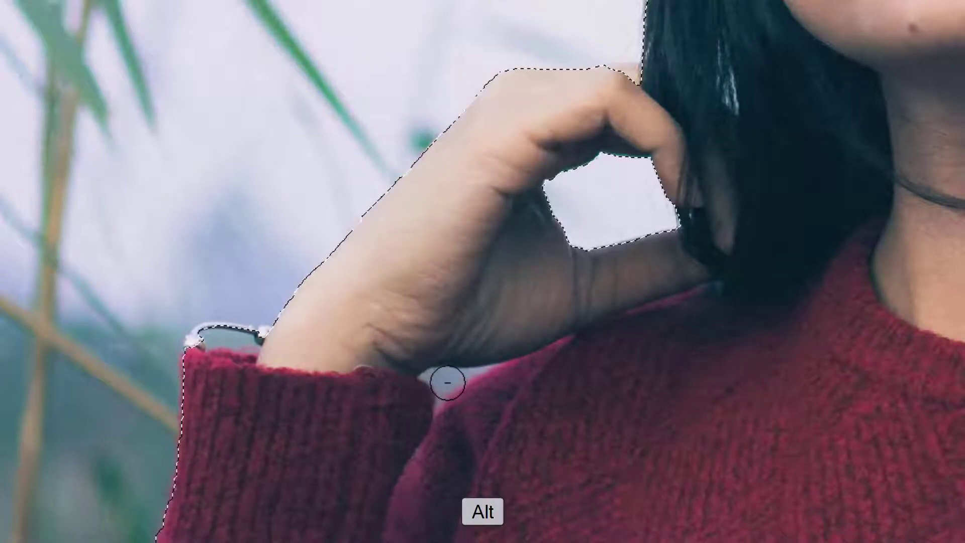
{"action": "left_click", "coordinate": [447, 381], "text": "alt"}
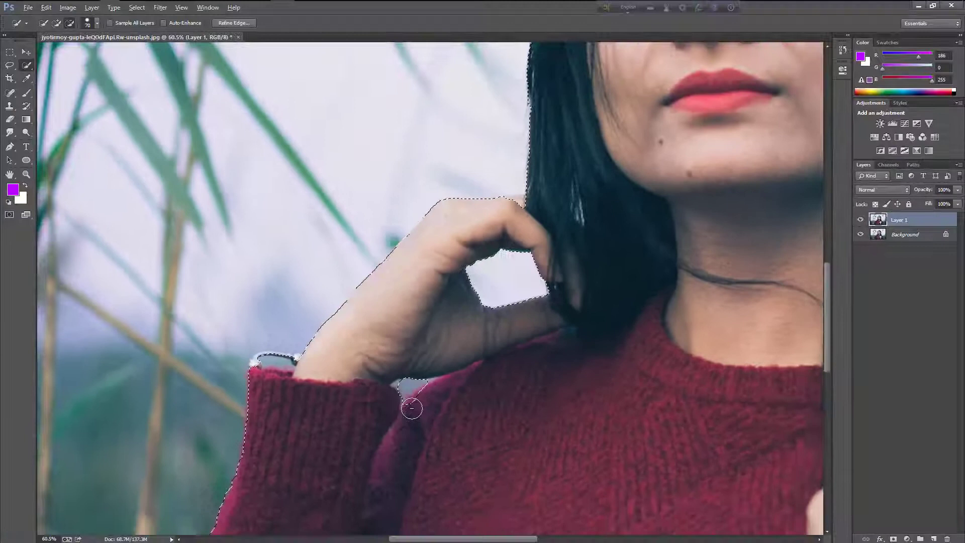
{"action": "key", "text": "ctrl+0"}
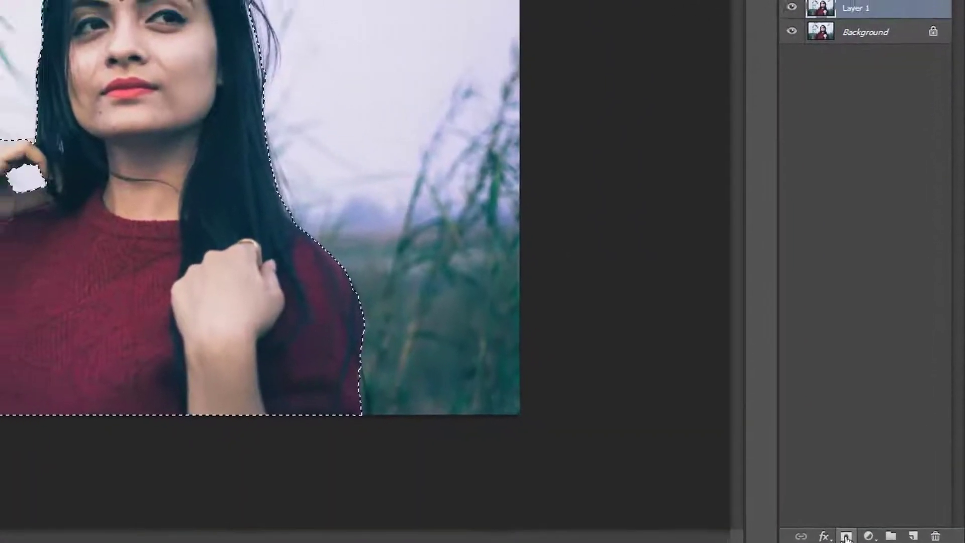
Mask Layer 1 to the woman, hide the Background layer and make Background active.
{"action": "left_click", "coordinate": [859, 537]}
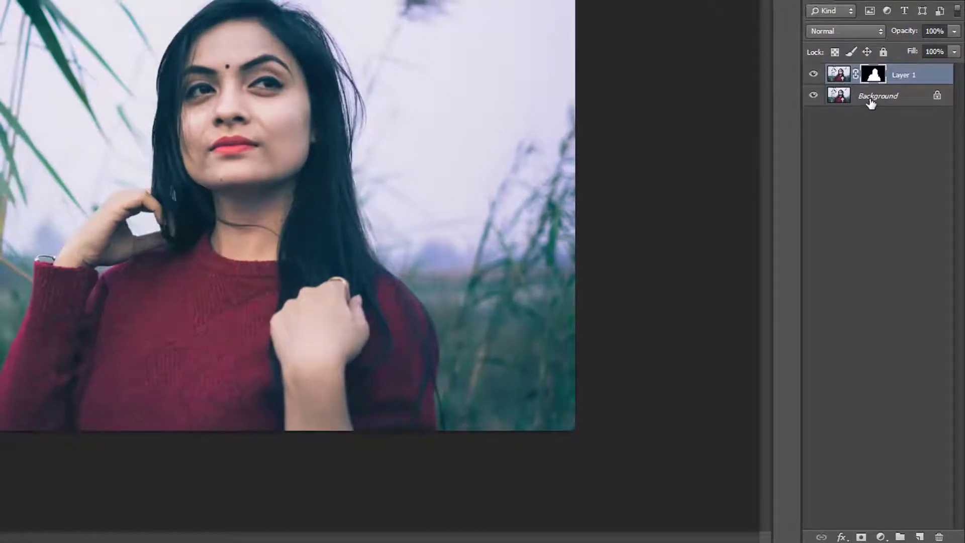
{"action": "left_click", "coordinate": [813, 96]}
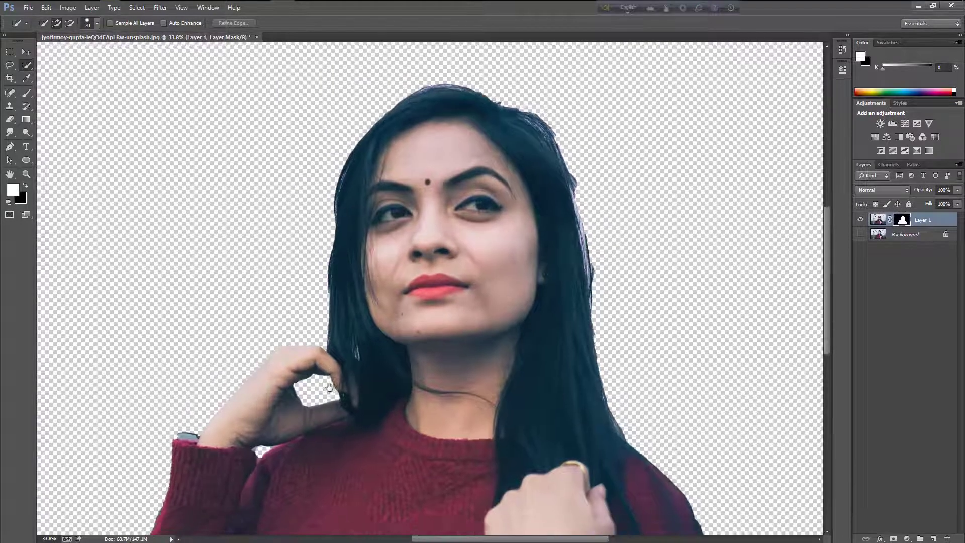
{"action": "left_click_drag", "start_coordinate": [270, 483], "coordinate": [342, 407]}
{"action": "left_click_drag", "start_coordinate": [589, 244], "coordinate": [524, 337]}
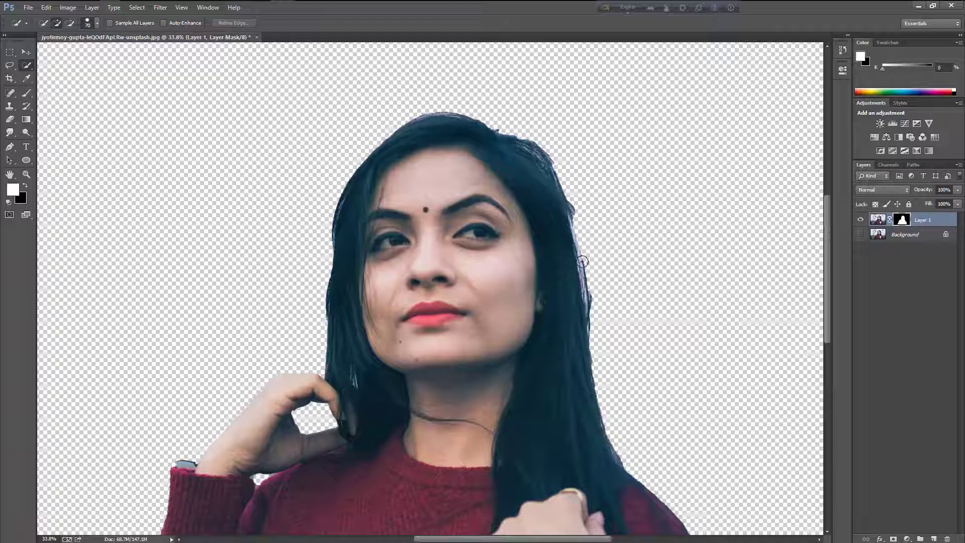
{"action": "scroll", "coordinate": [557, 248], "scroll_direction": "down", "scroll_amount": 3}
{"action": "left_click", "coordinate": [911, 235]}
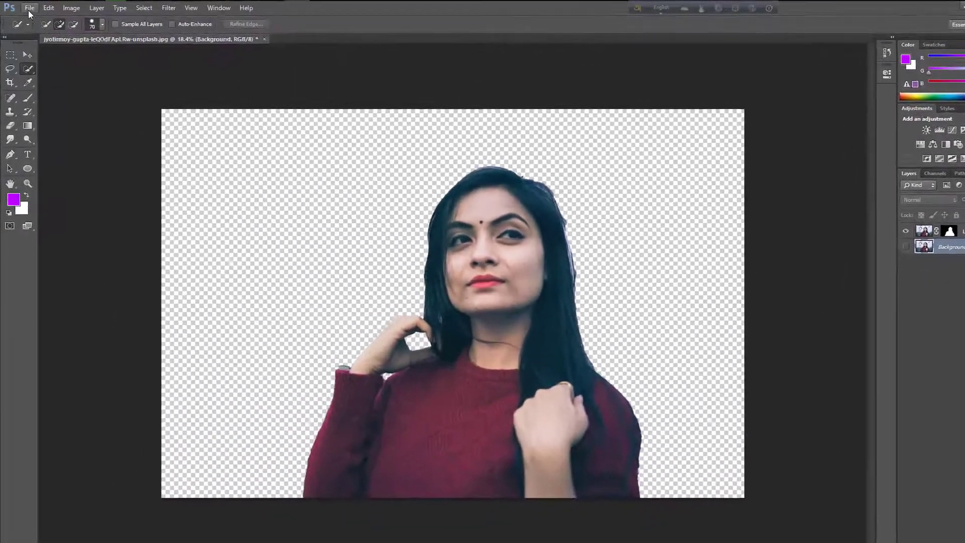
Place the pink cloud image into the document as a new layer.
{"action": "left_click", "coordinate": [28, 10]}
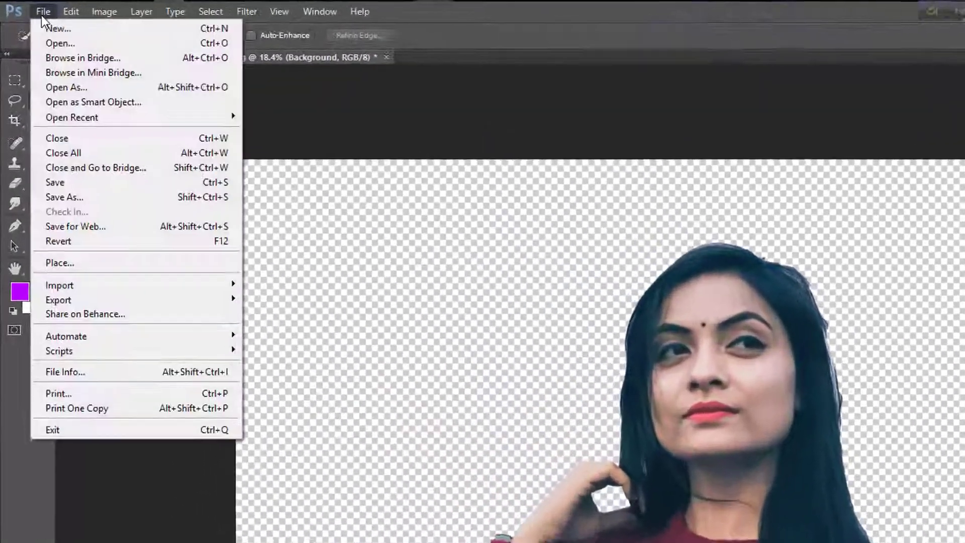
{"action": "left_click", "coordinate": [115, 289]}
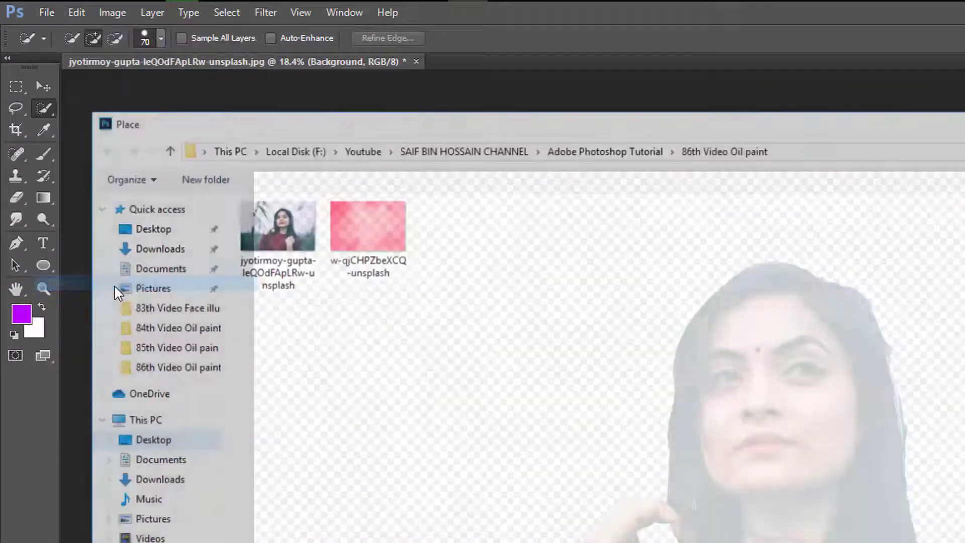
{"action": "left_click", "coordinate": [216, 160]}
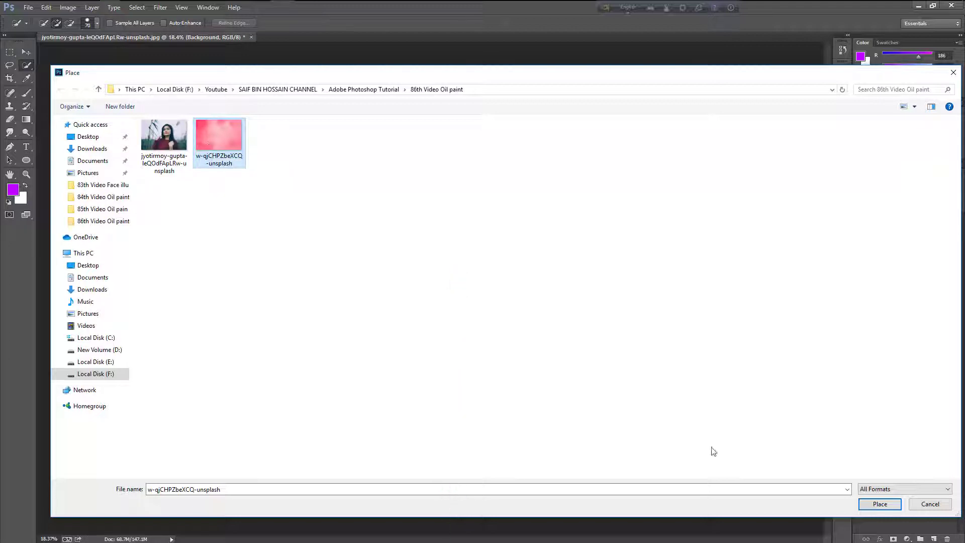
{"action": "left_click", "coordinate": [879, 503]}
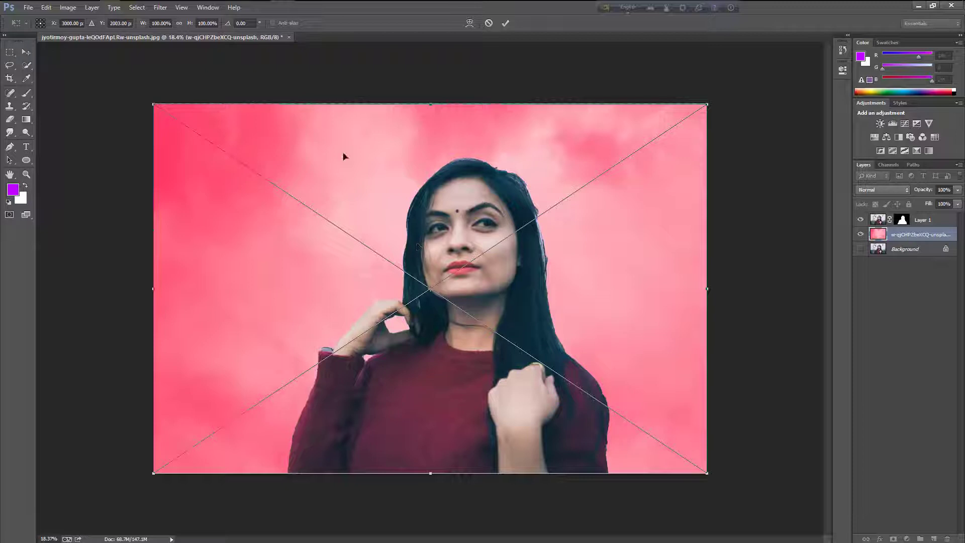
{"action": "left_click", "coordinate": [504, 23]}
{"action": "key", "text": "w"}
Select Layer 1 and target its mask thumbnail for editing.
{"action": "scroll", "coordinate": [533, 274], "scroll_direction": "up", "scroll_amount": 3, "text": "alt"}
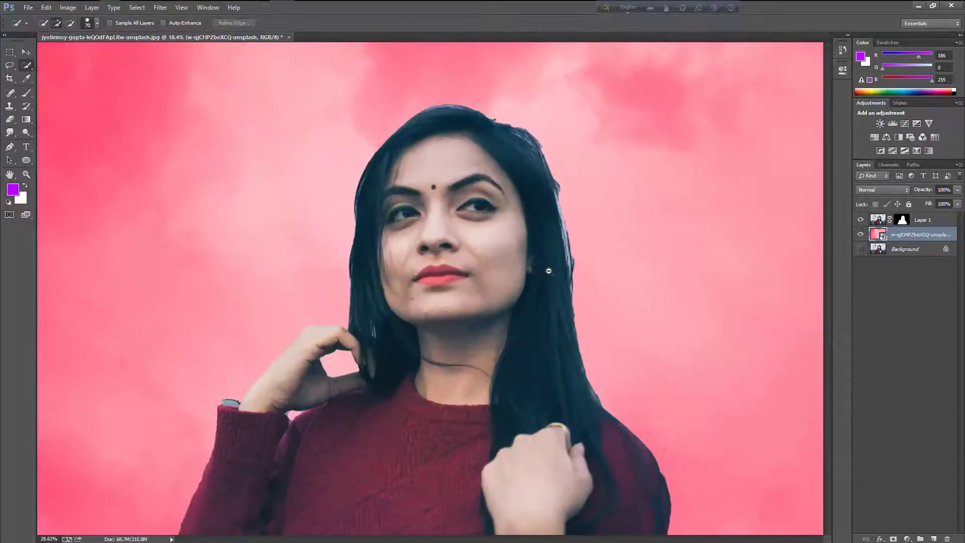
{"action": "left_click_drag", "start_coordinate": [553, 266], "coordinate": [575, 336]}
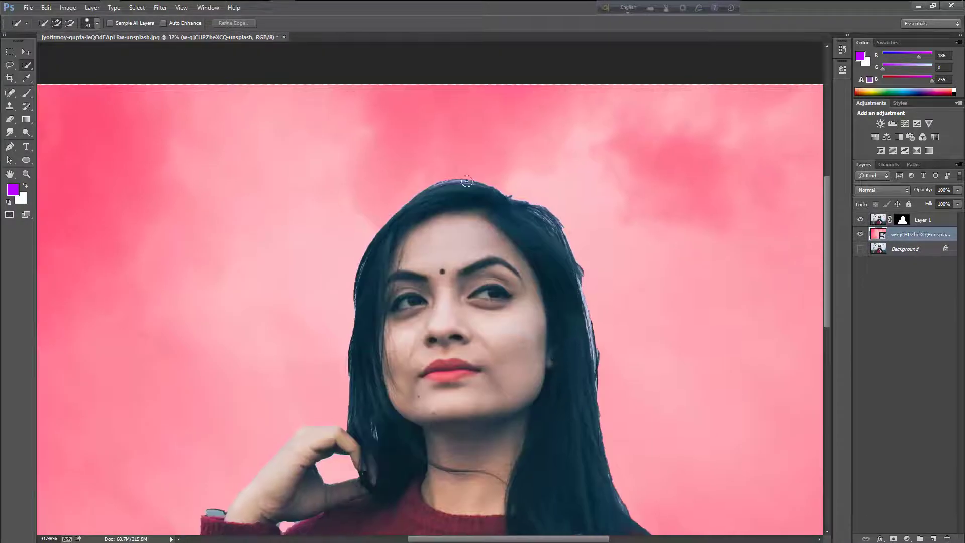
{"action": "scroll", "coordinate": [452, 196], "scroll_direction": "down", "scroll_amount": 2, "text": "alt"}
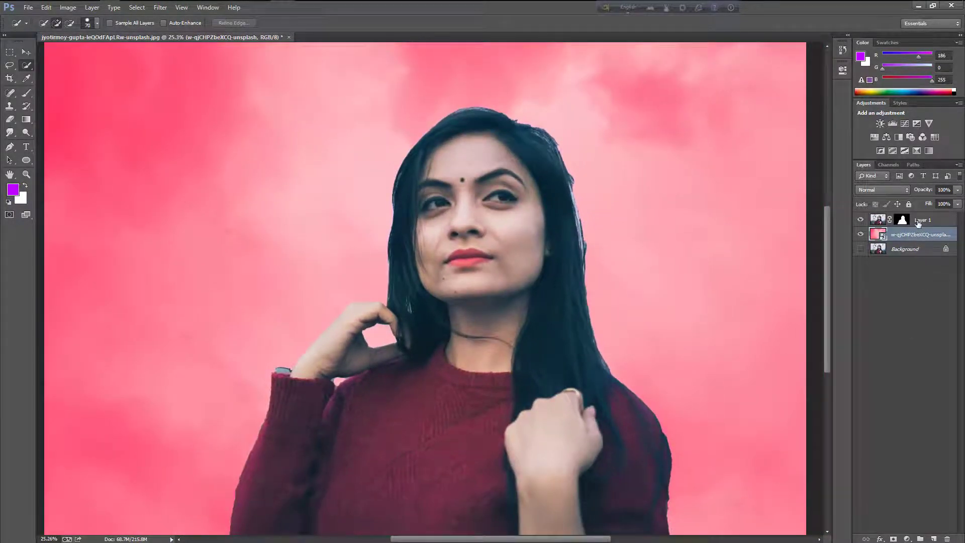
{"action": "left_click", "coordinate": [917, 223]}
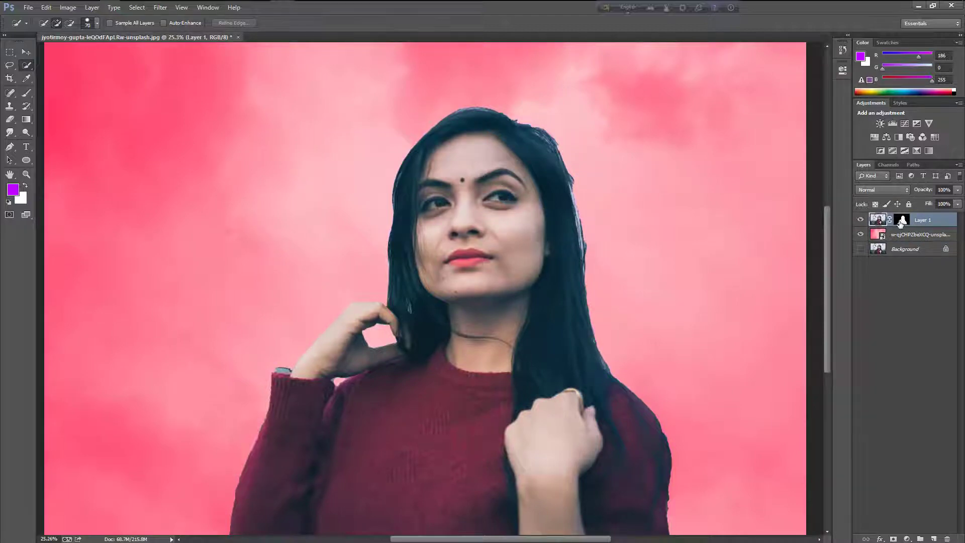
{"action": "left_click", "coordinate": [901, 222]}
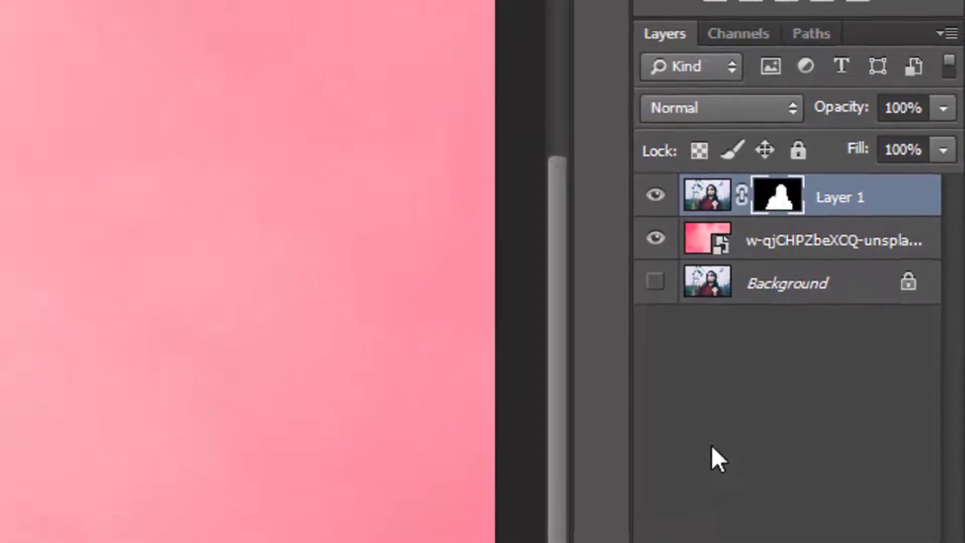
Set layer thumbnails to medium and preview Layer 1's mask refinement on black.
{"action": "right_click", "coordinate": [700, 472]}
{"action": "left_click", "coordinate": [728, 413]}
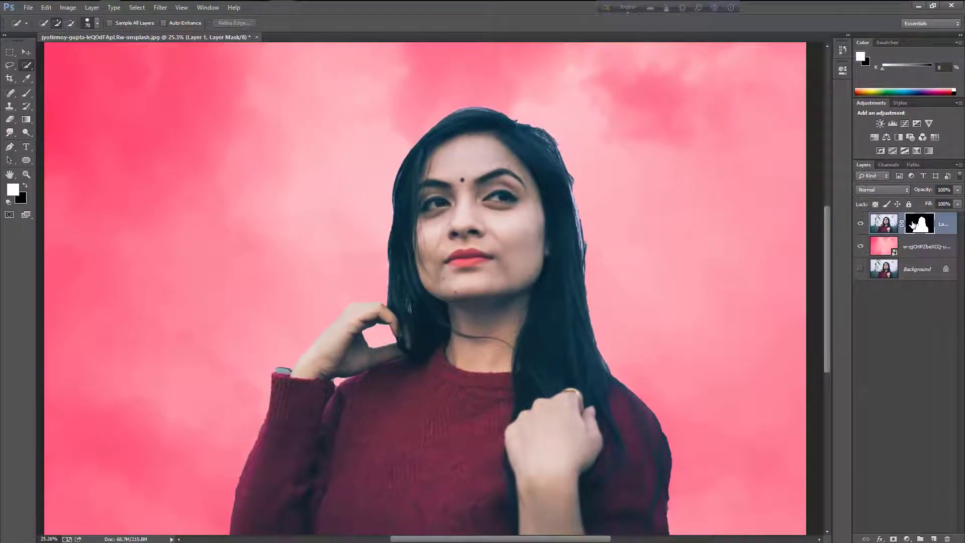
{"action": "right_click", "coordinate": [919, 226]}
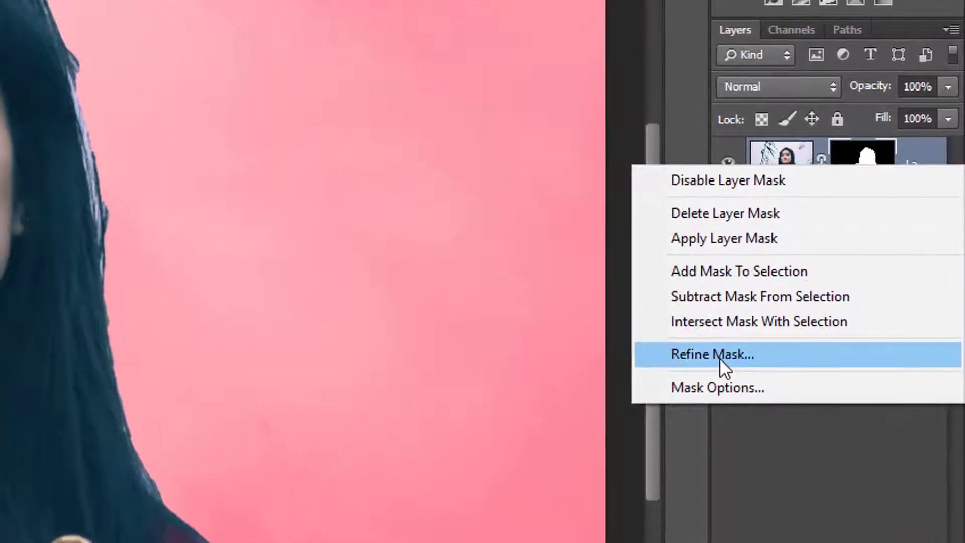
{"action": "left_click", "coordinate": [719, 355]}
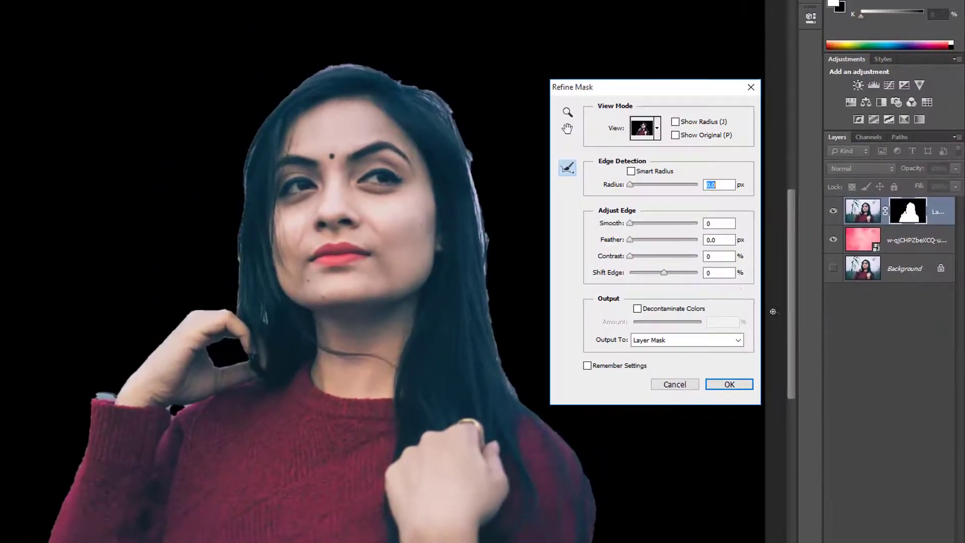
{"action": "left_click", "coordinate": [657, 128]}
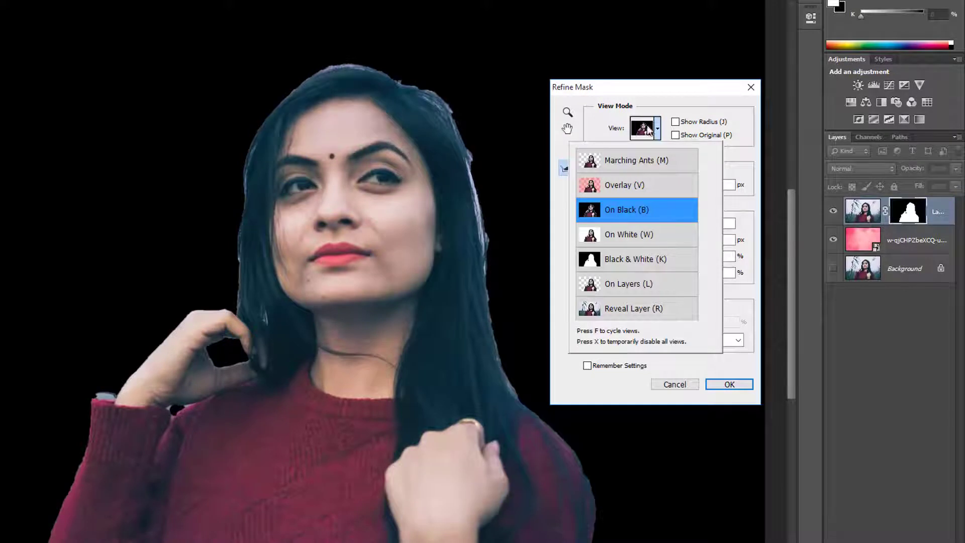
{"action": "left_click", "coordinate": [657, 130]}
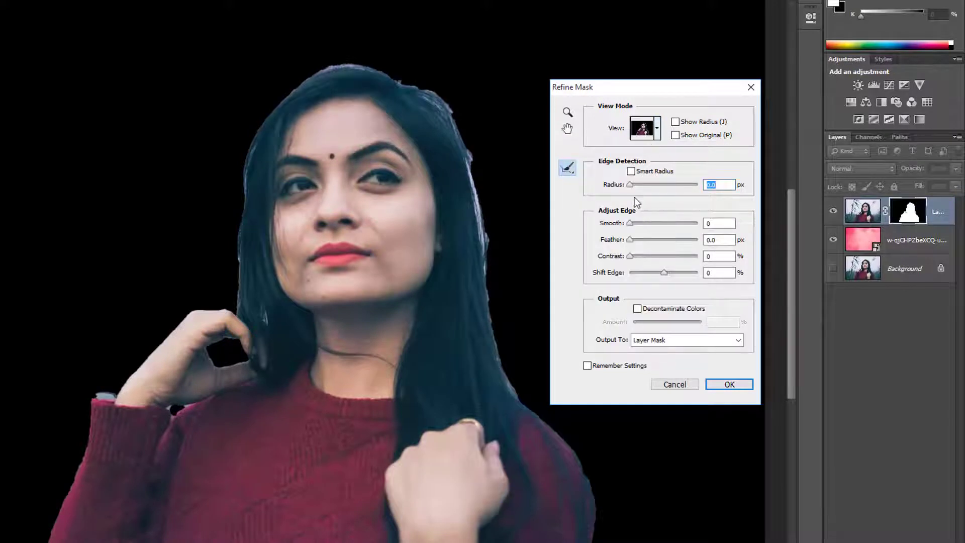
Refine the mask with Radius 60.9, Shift Edge -16 and Smooth 14.
{"action": "left_click_drag", "start_coordinate": [635, 188], "coordinate": [646, 189]}
{"action": "left_click_drag", "start_coordinate": [647, 186], "coordinate": [695, 179]}
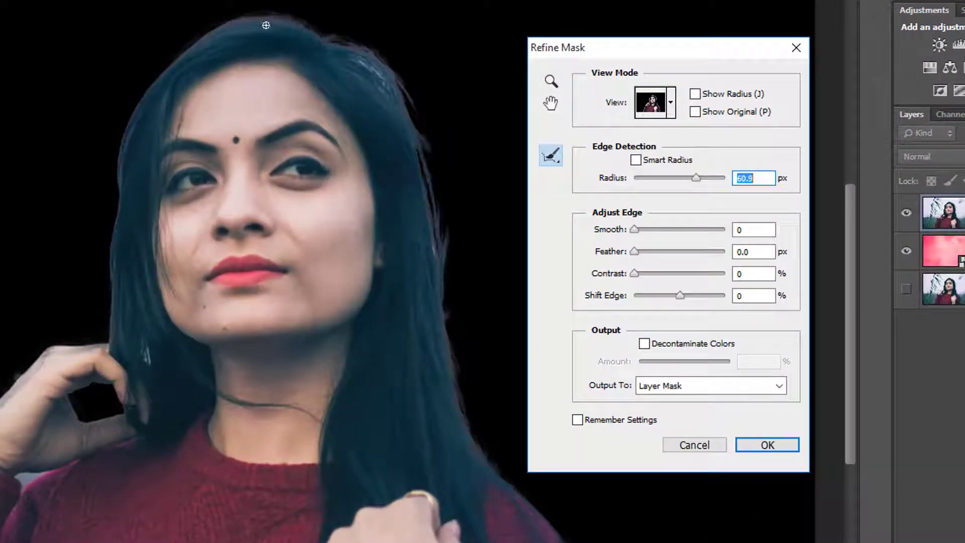
{"action": "left_click_drag", "start_coordinate": [679, 295], "coordinate": [673, 298]}
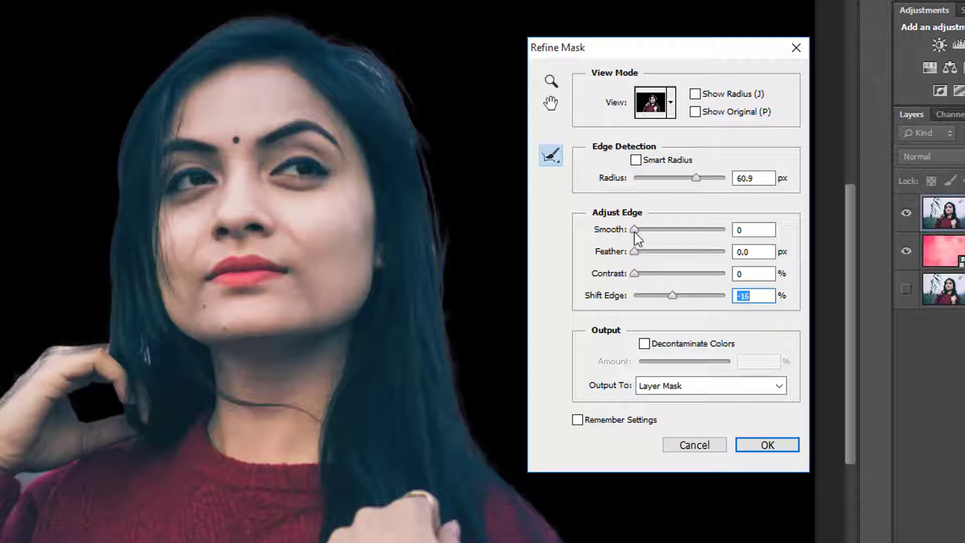
{"action": "left_click_drag", "start_coordinate": [634, 230], "coordinate": [647, 230]}
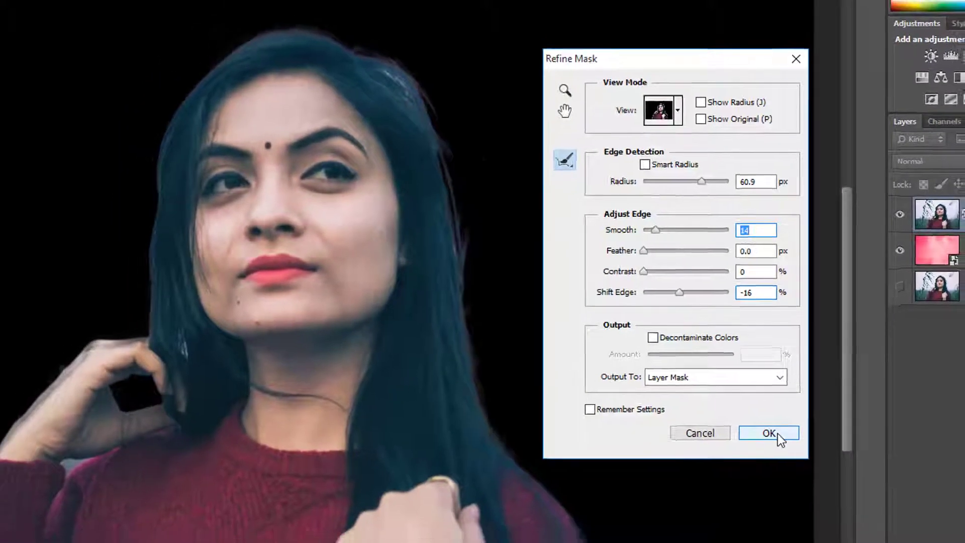
{"action": "left_click", "coordinate": [769, 444]}
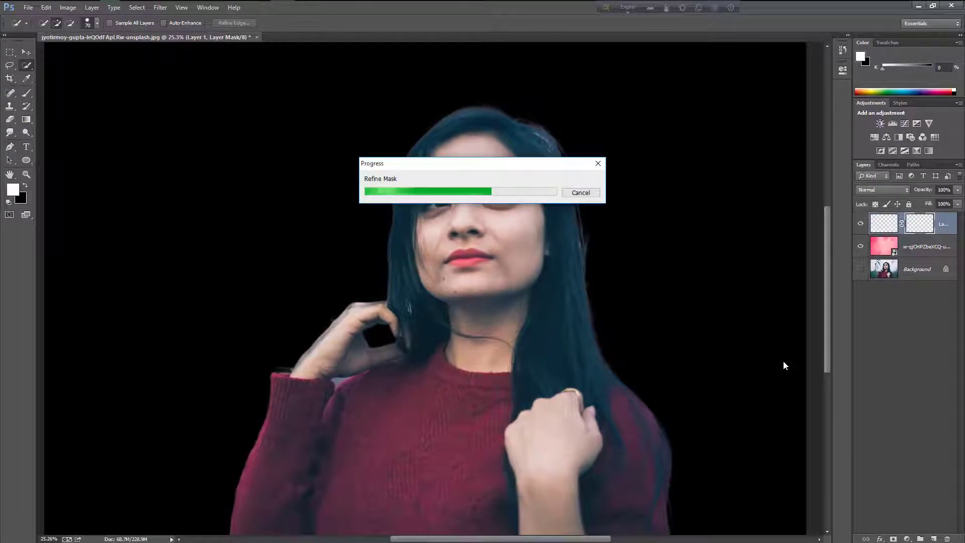
{"action": "scroll", "coordinate": [484, 236], "scroll_direction": "down", "scroll_amount": 3}
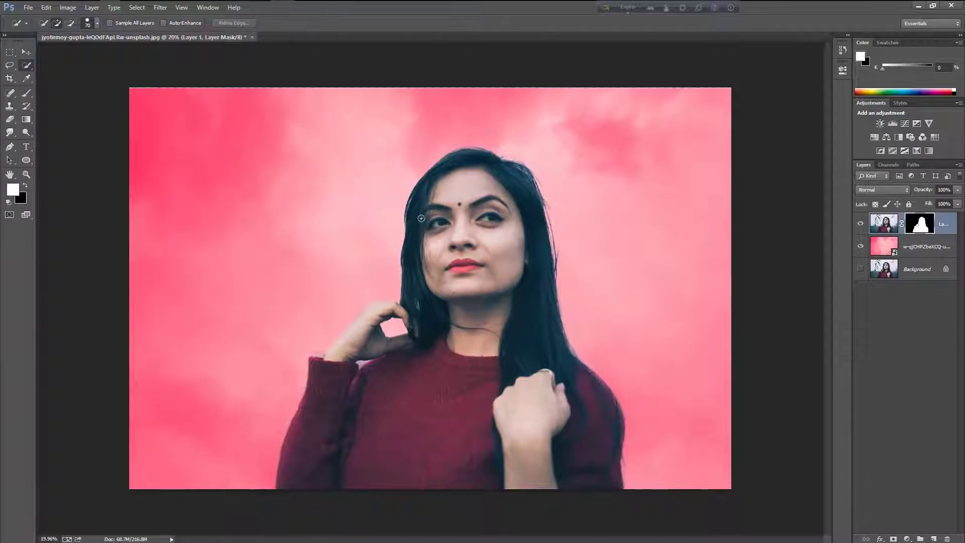
Apply Layer 1's mask permanently and duplicate the cut-out layer.
{"action": "scroll", "coordinate": [588, 269], "scroll_direction": "up", "scroll_amount": 1}
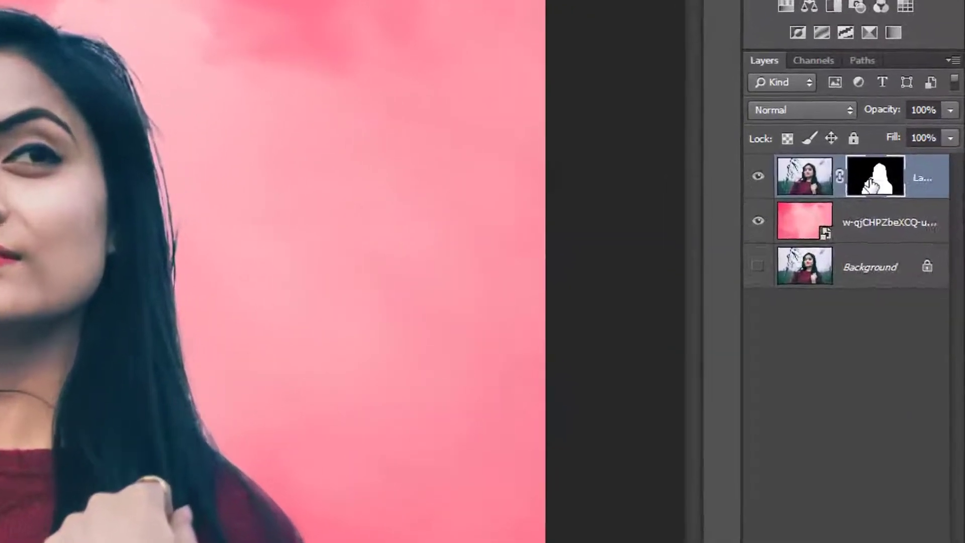
{"action": "right_click", "coordinate": [918, 227]}
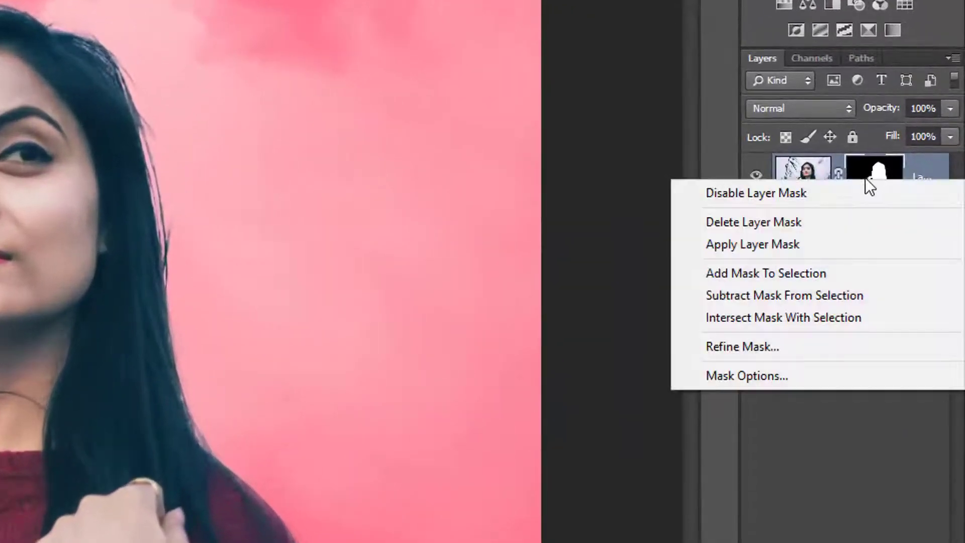
{"action": "left_click", "coordinate": [746, 241]}
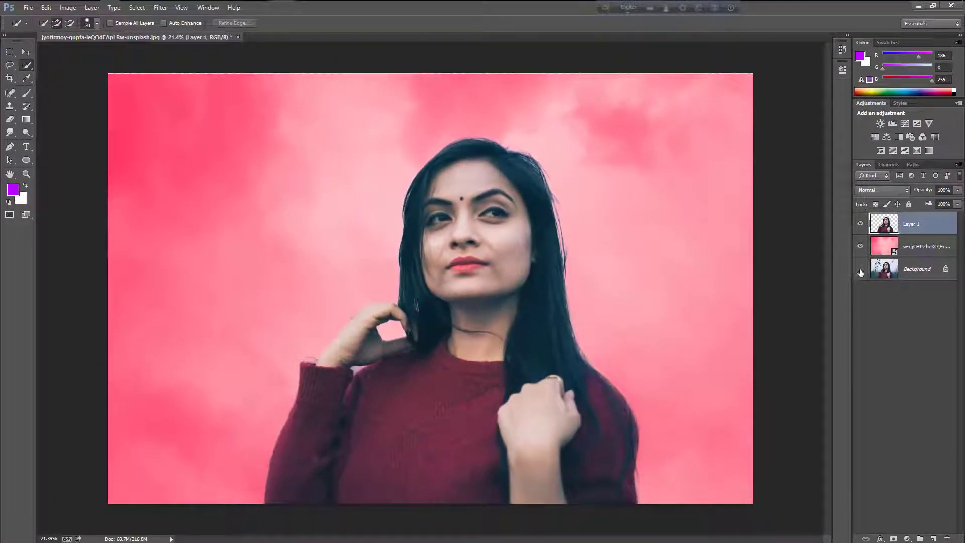
{"action": "key", "text": "ctrl+j"}
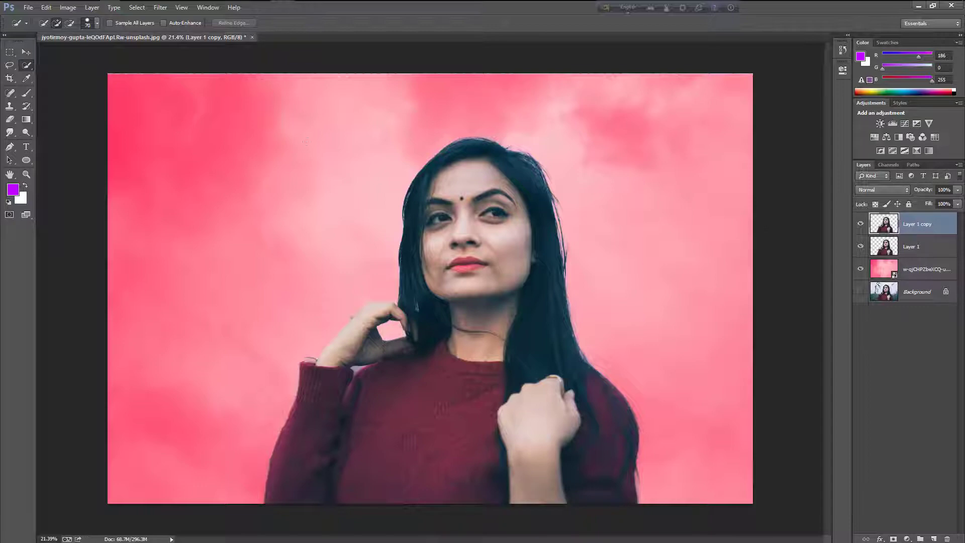
Run a High Pass filter with Radius 2.0 on the Layer 1 copy.
{"action": "left_click", "coordinate": [155, 8]}
{"action": "mouse_move", "coordinate": [239, 279]}
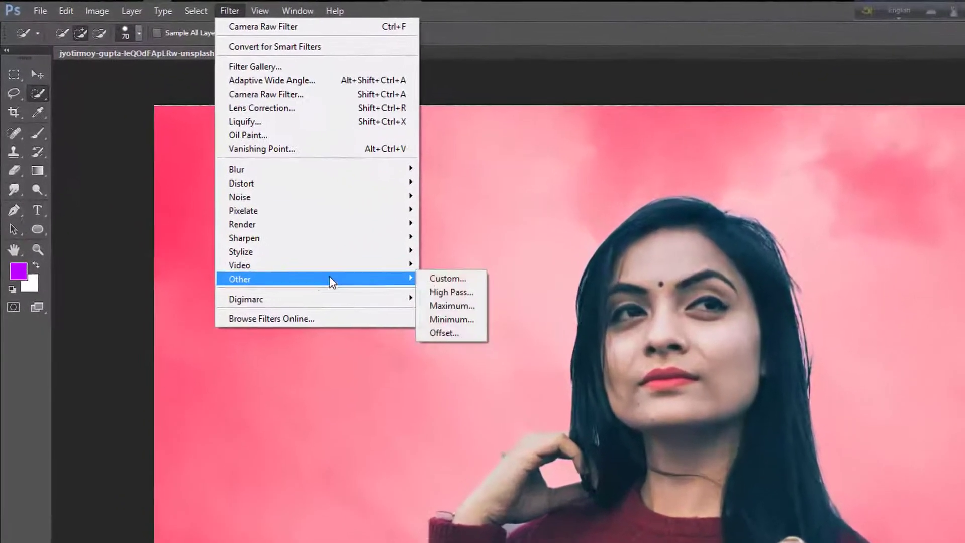
{"action": "left_click", "coordinate": [456, 295]}
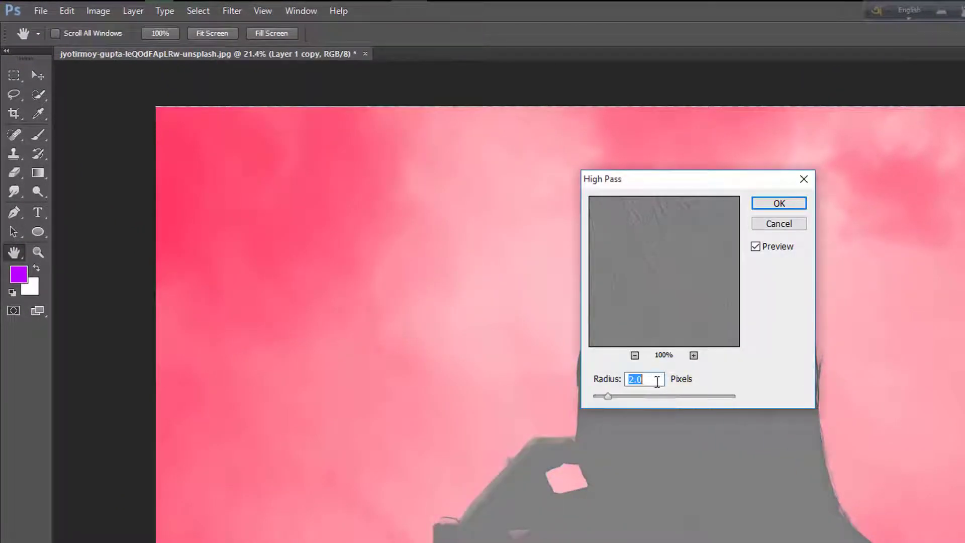
{"action": "left_click", "coordinate": [779, 204]}
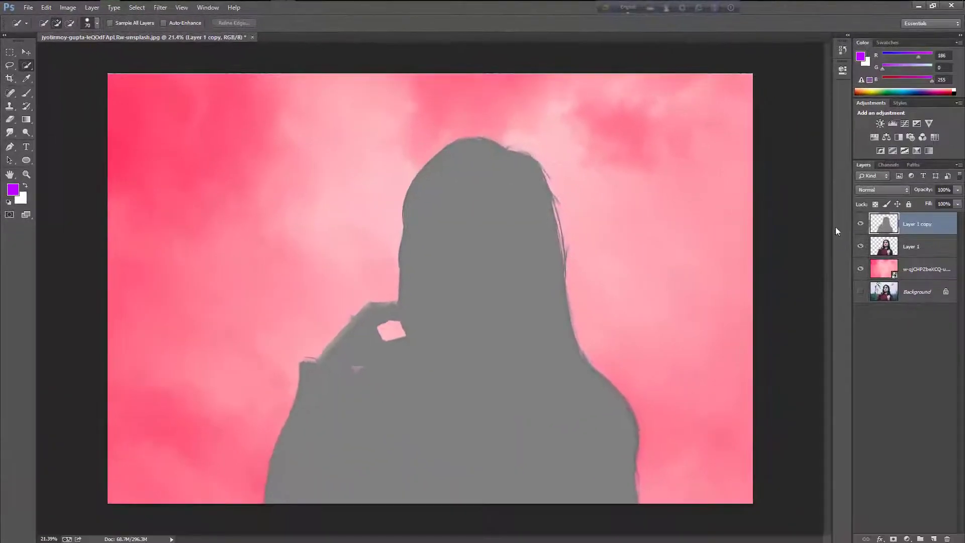
{"action": "left_click", "coordinate": [878, 191]}
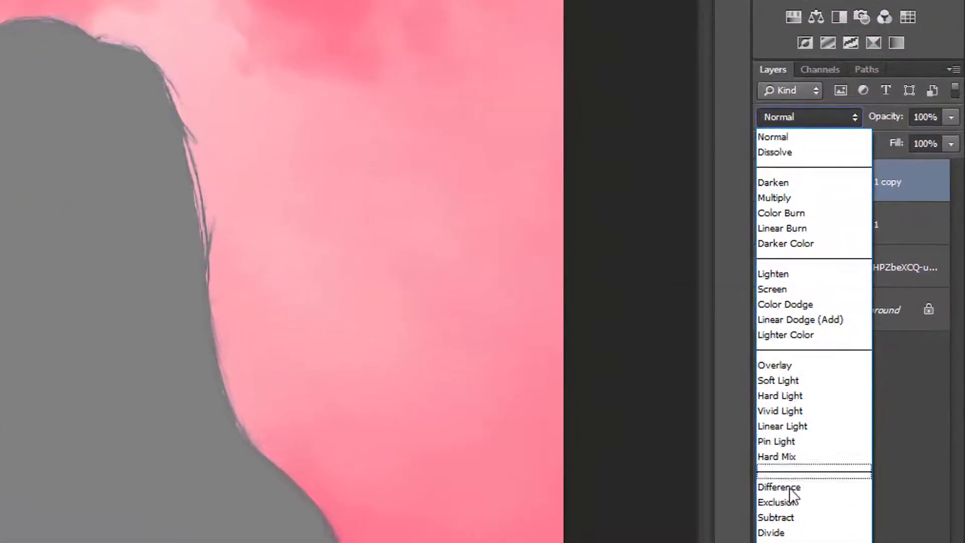
Blend the high-pass copy as Overlay and merge it with Layer 1.
{"action": "left_click", "coordinate": [788, 364]}
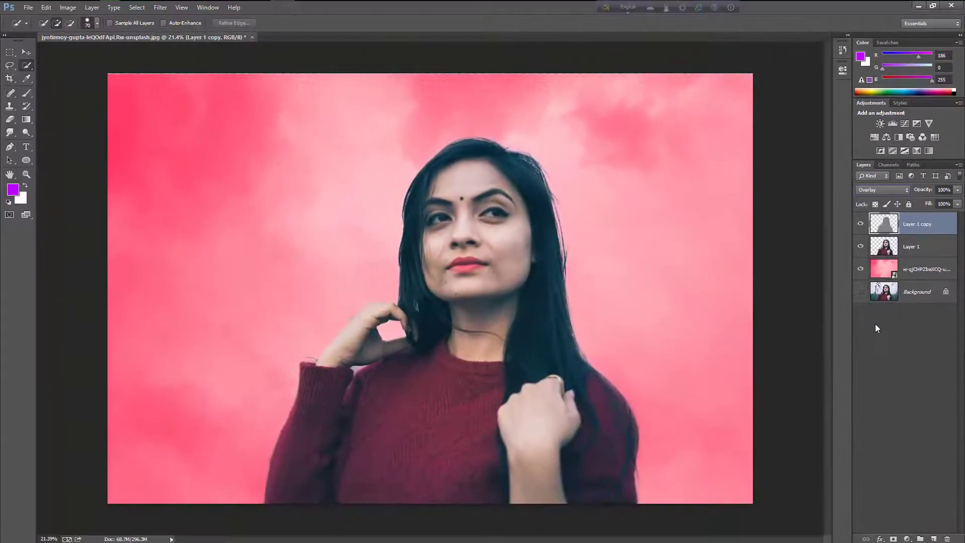
{"action": "mouse_move", "coordinate": [473, 213]}
{"action": "left_mouse_down"}
{"action": "mouse_move", "coordinate": [508, 242]}
{"action": "mouse_move", "coordinate": [453, 243]}
{"action": "left_mouse_up"}
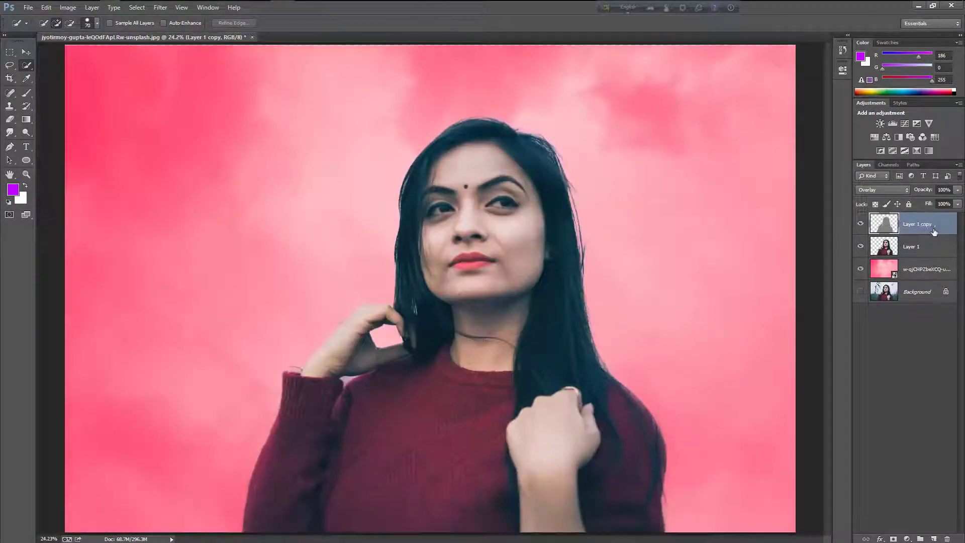
{"action": "left_click", "coordinate": [912, 248], "text": "ctrl"}
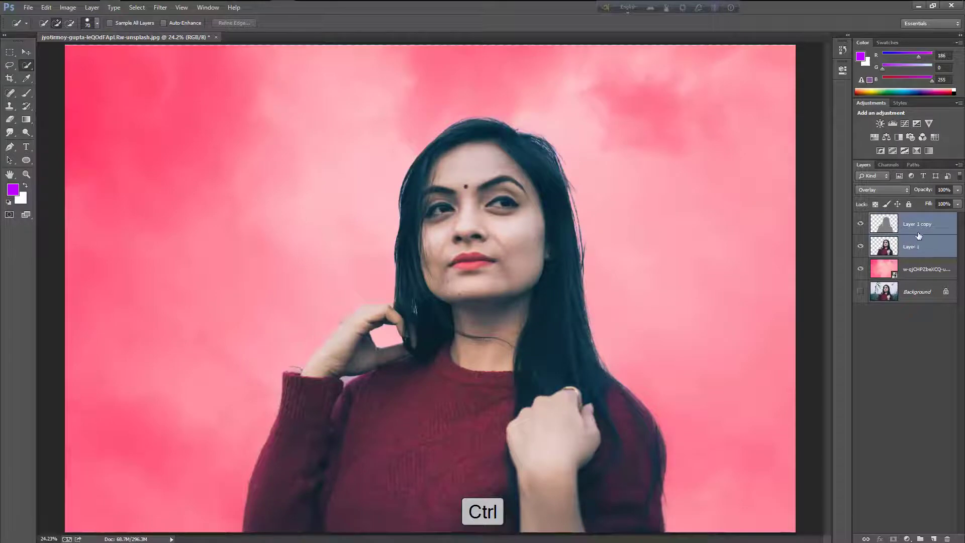
{"action": "right_click", "coordinate": [913, 235]}
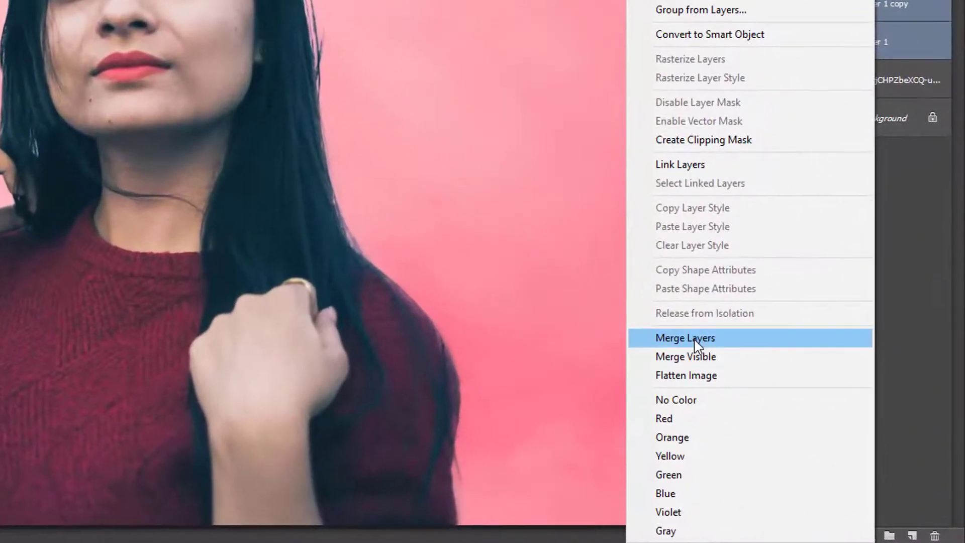
{"action": "left_click", "coordinate": [799, 418]}
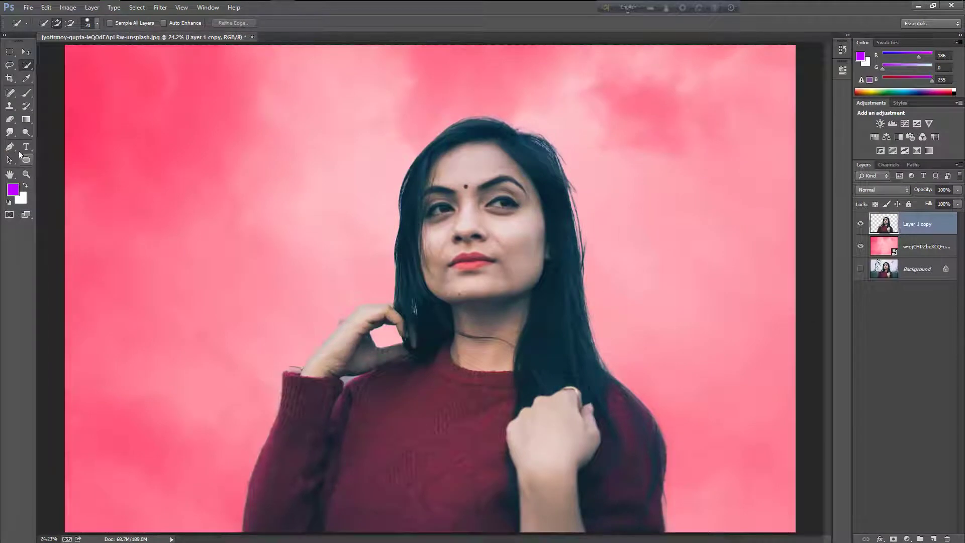
Switch to the Smudge Tool and zoom in close on the woman's face.
{"action": "right_click", "coordinate": [10, 133]}
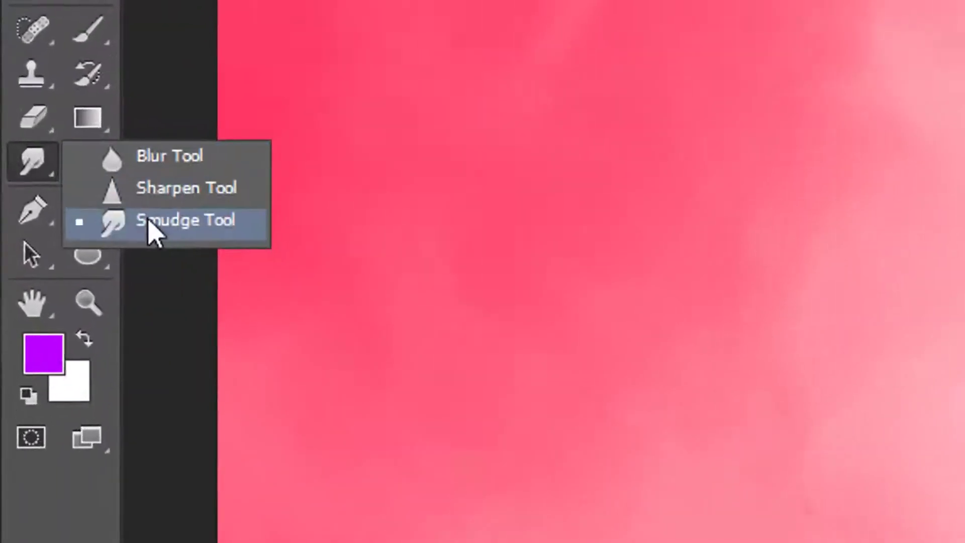
{"action": "left_click", "coordinate": [162, 225]}
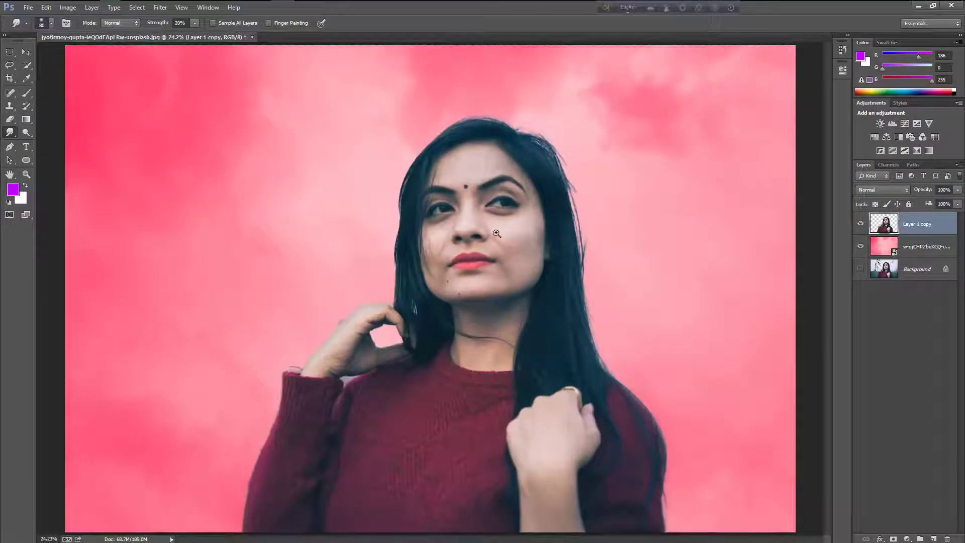
{"action": "left_click", "coordinate": [531, 252], "text": "ctrl"}
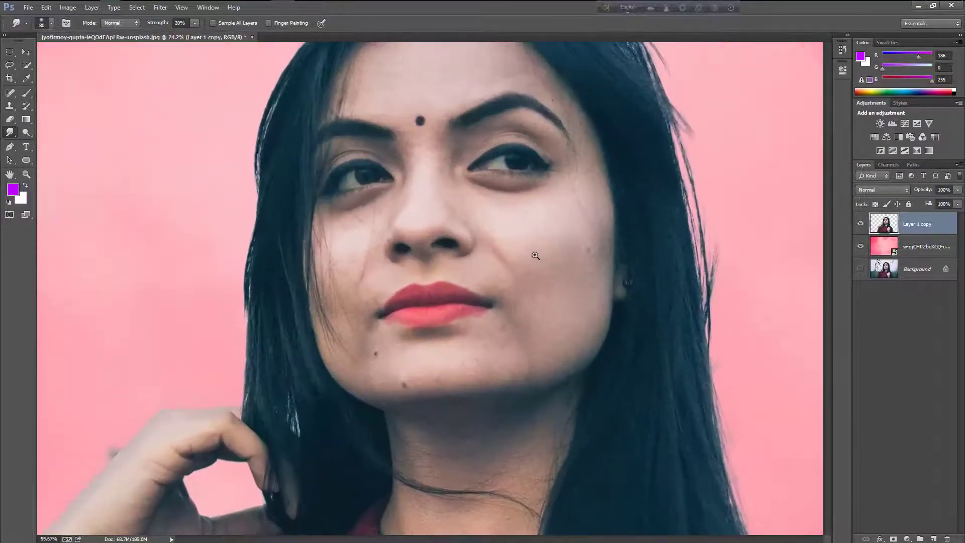
{"action": "left_click_drag", "start_coordinate": [378, 210], "coordinate": [450, 270]}
{"action": "left_click", "coordinate": [450, 215], "text": "ctrl"}
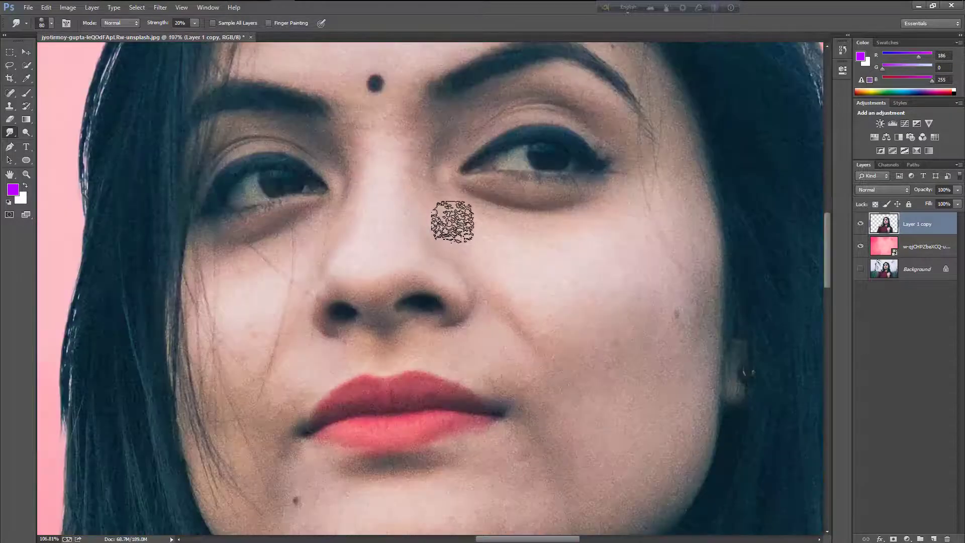
Choose the 90 px sponge texture brush from presets in Large Thumbnail view.
{"action": "right_click", "coordinate": [465, 229]}
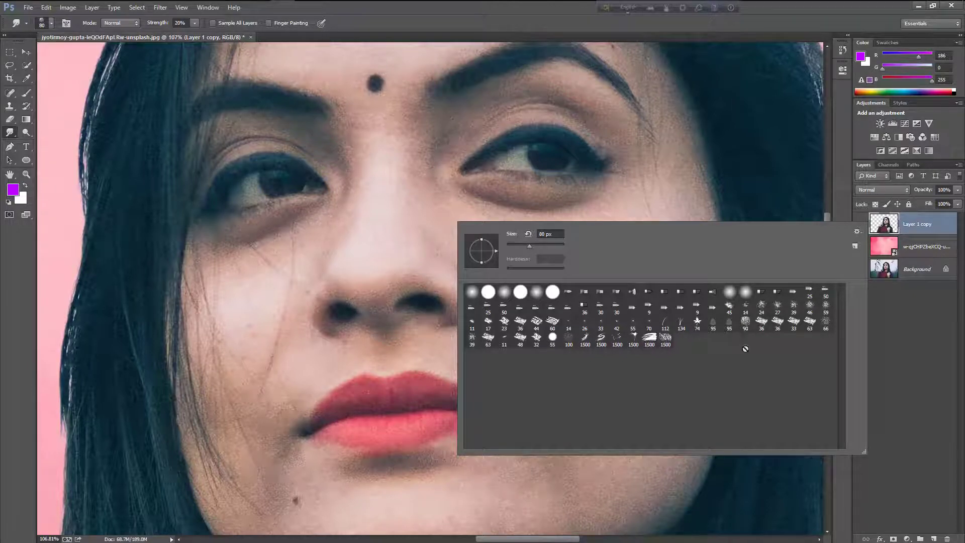
{"action": "left_click", "coordinate": [856, 231]}
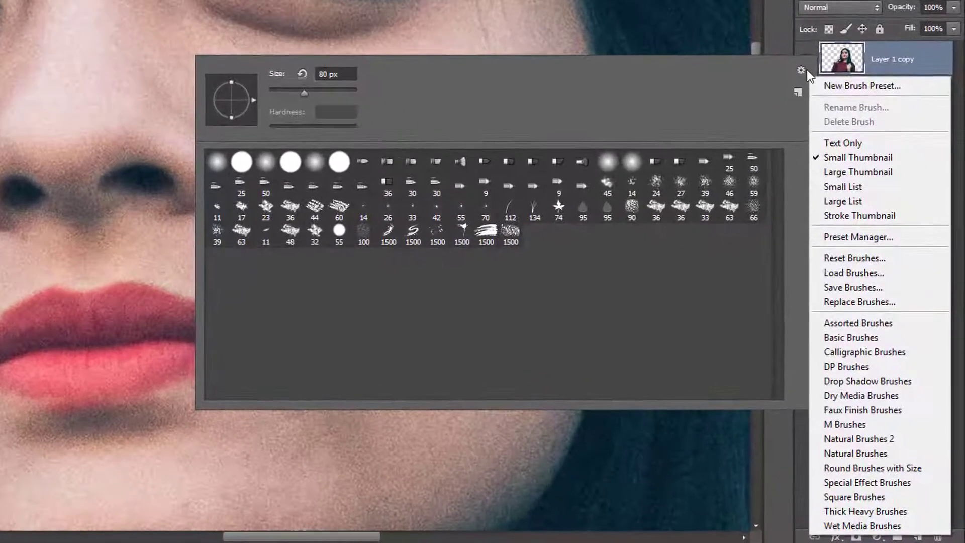
{"action": "left_click", "coordinate": [844, 171]}
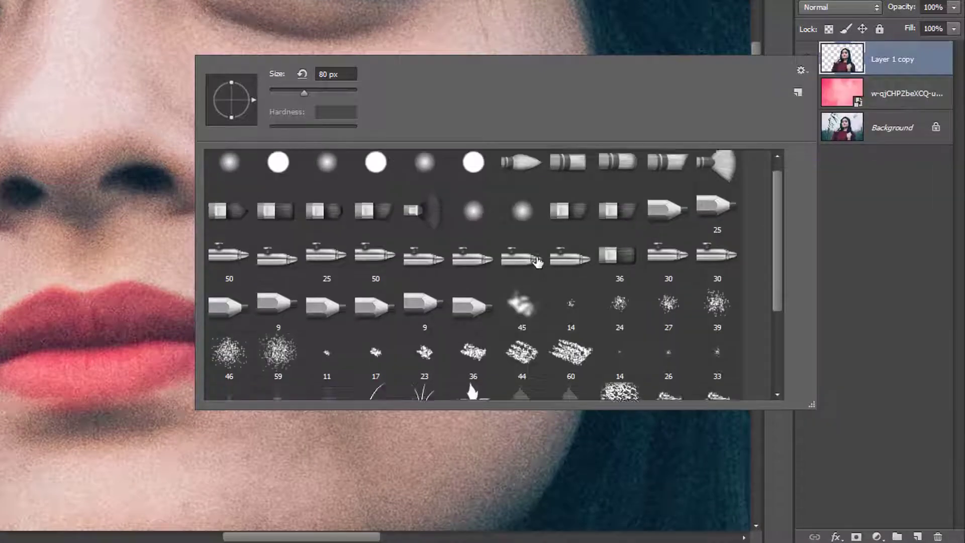
{"action": "scroll", "coordinate": [548, 272], "scroll_direction": "down", "scroll_amount": 2}
{"action": "scroll", "coordinate": [551, 275], "scroll_direction": "down", "scroll_amount": 2}
{"action": "scroll", "coordinate": [551, 275], "scroll_direction": "up", "scroll_amount": 1}
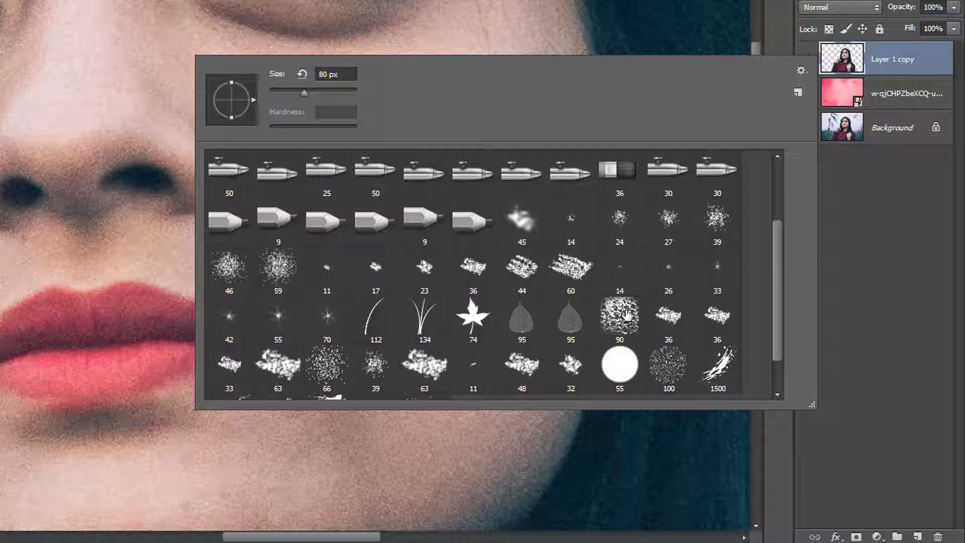
{"action": "left_click", "coordinate": [627, 316]}
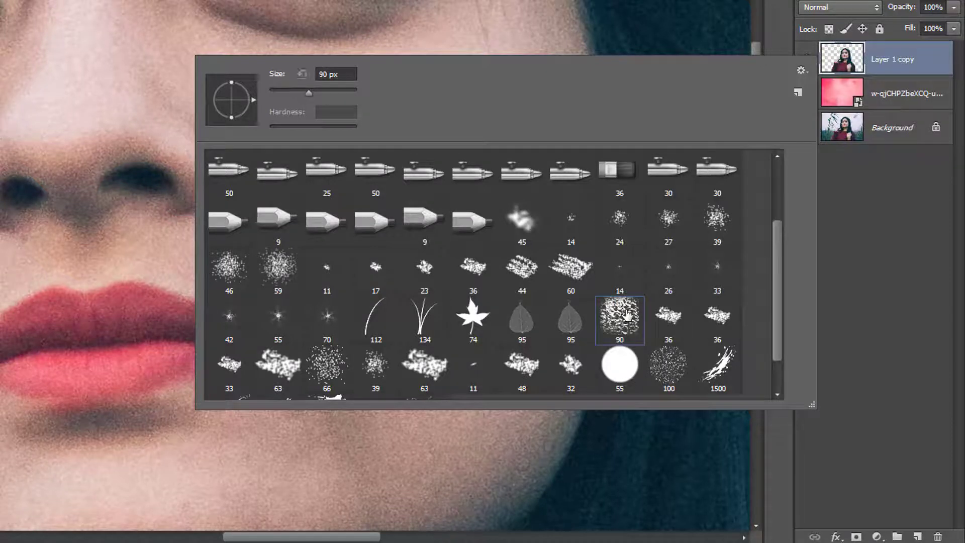
{"action": "key", "text": "Return"}
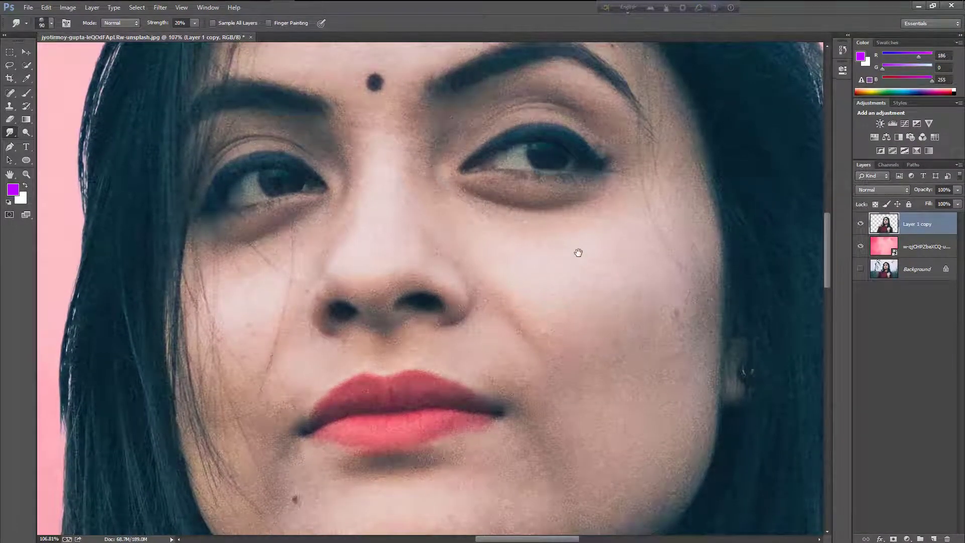
Shrink the smudge brush and smooth skin on cheeks, nose, lips, chin and forehead.
{"action": "scroll", "coordinate": [576, 261], "scroll_direction": "down", "scroll_amount": 2}
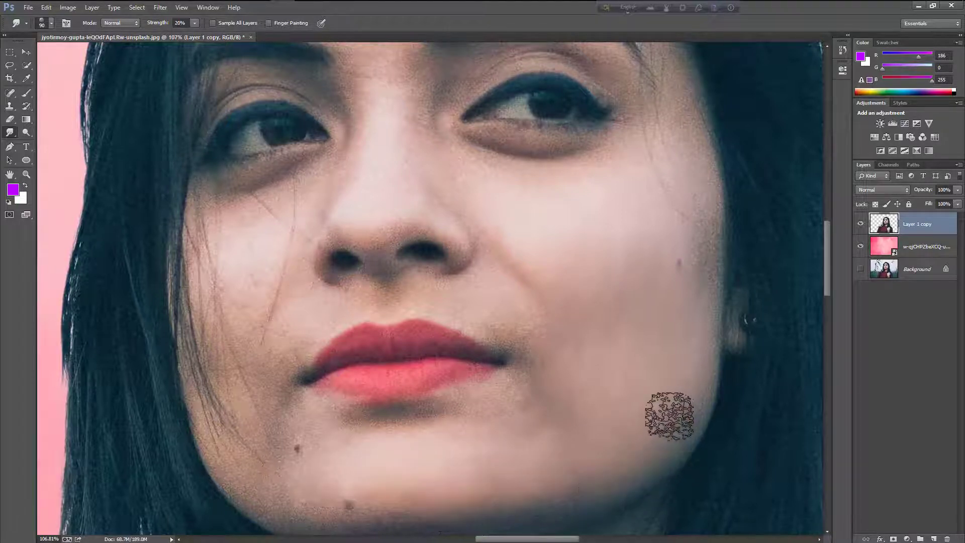
{"action": "scroll", "coordinate": [640, 360], "scroll_direction": "up", "scroll_amount": 2}
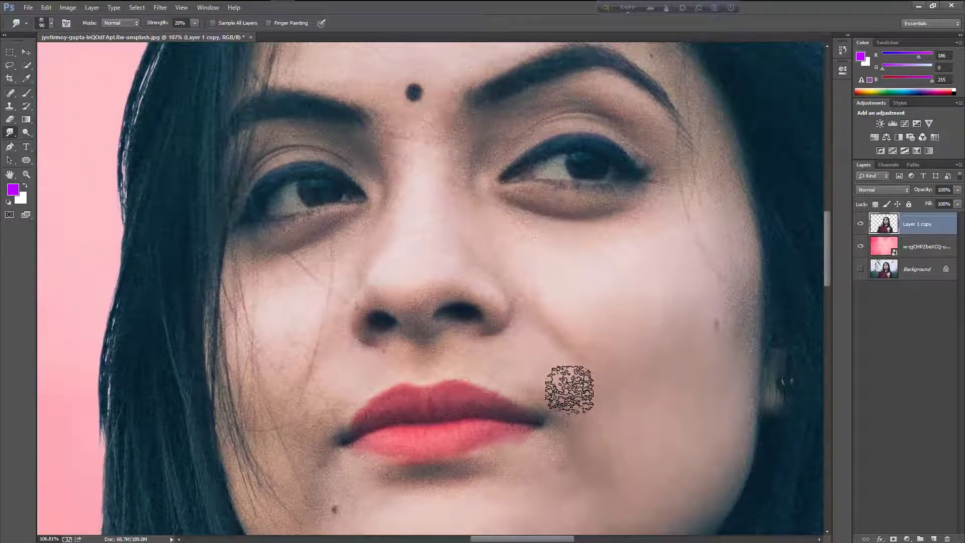
{"action": "key", "text": "bracketleft"}
{"action": "key", "text": "bracketleft"}
{"action": "key", "text": "bracketleft"}
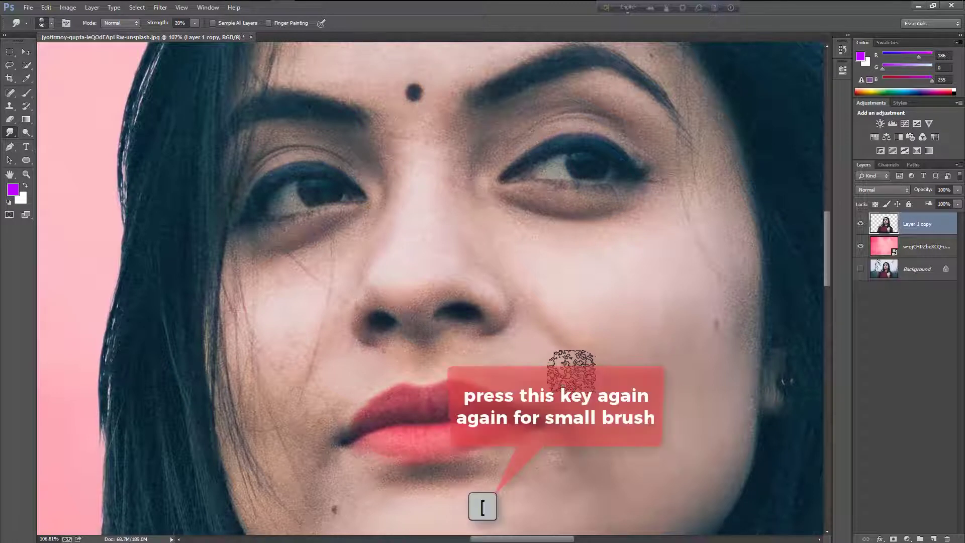
{"action": "key", "text": "bracketleft"}
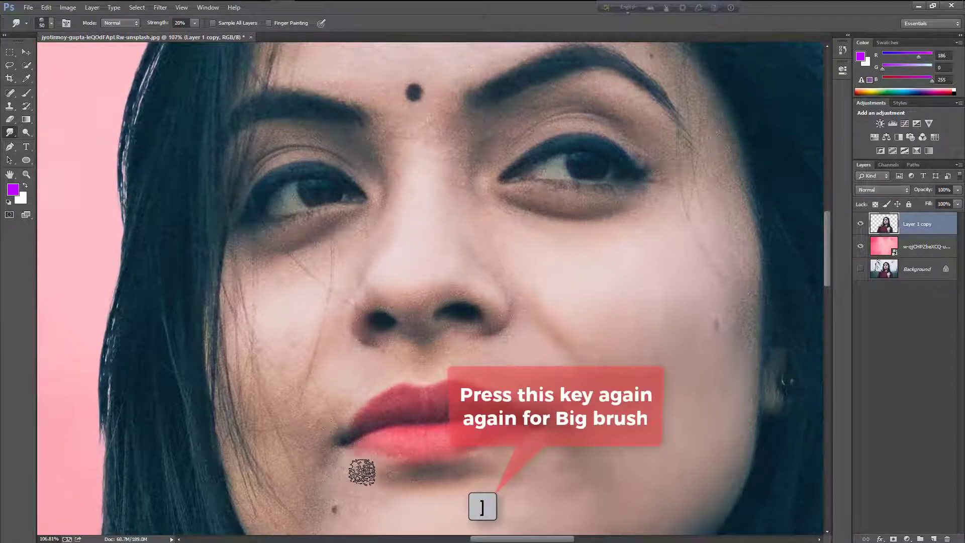
{"action": "key", "text": "bracketleft"}
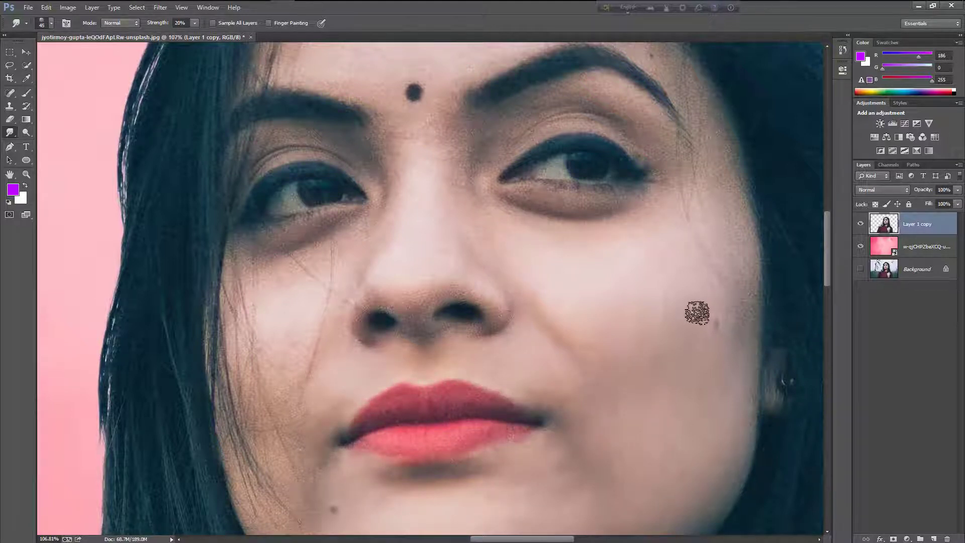
{"action": "scroll", "coordinate": [693, 312], "scroll_direction": "up", "scroll_amount": 5}
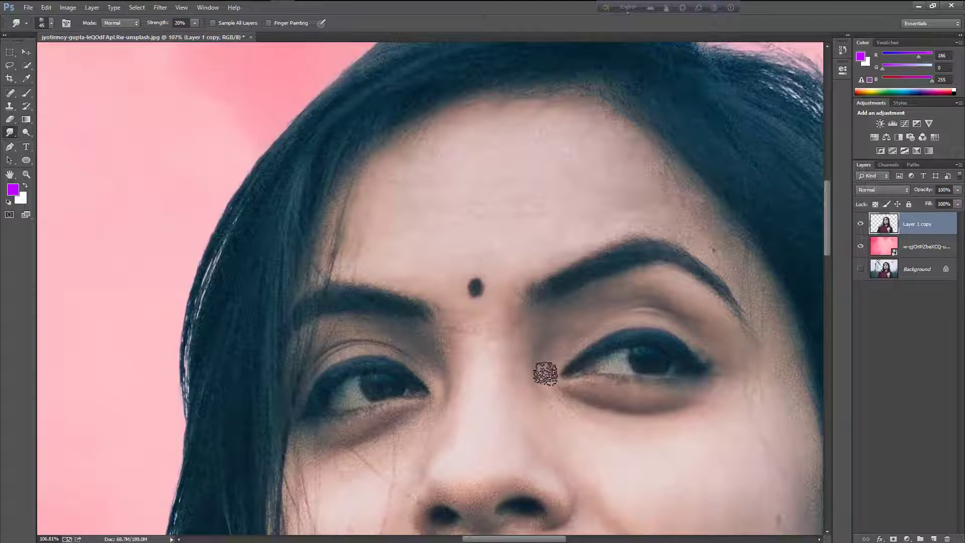
{"action": "scroll", "coordinate": [682, 400], "scroll_direction": "right", "scroll_amount": 3}
{"action": "scroll", "coordinate": [682, 401], "scroll_direction": "up", "scroll_amount": 3}
{"action": "scroll", "coordinate": [684, 387], "scroll_direction": "left", "scroll_amount": 1}
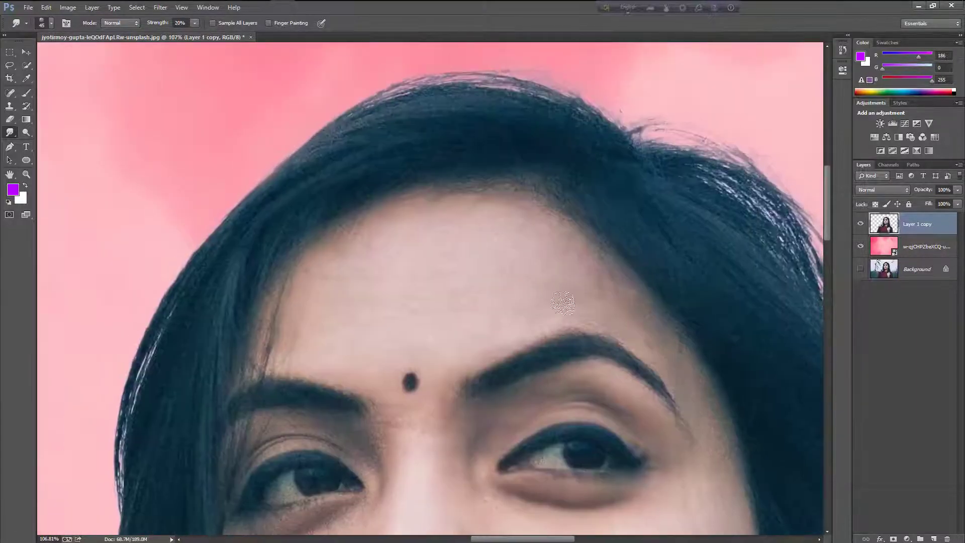
{"action": "scroll", "coordinate": [563, 303], "scroll_direction": "left", "scroll_amount": 4}
{"action": "scroll", "coordinate": [560, 314], "scroll_direction": "up", "scroll_amount": 1}
{"action": "scroll", "coordinate": [560, 315], "scroll_direction": "down", "scroll_amount": 4}
{"action": "scroll", "coordinate": [525, 336], "scroll_direction": "down", "scroll_amount": 2}
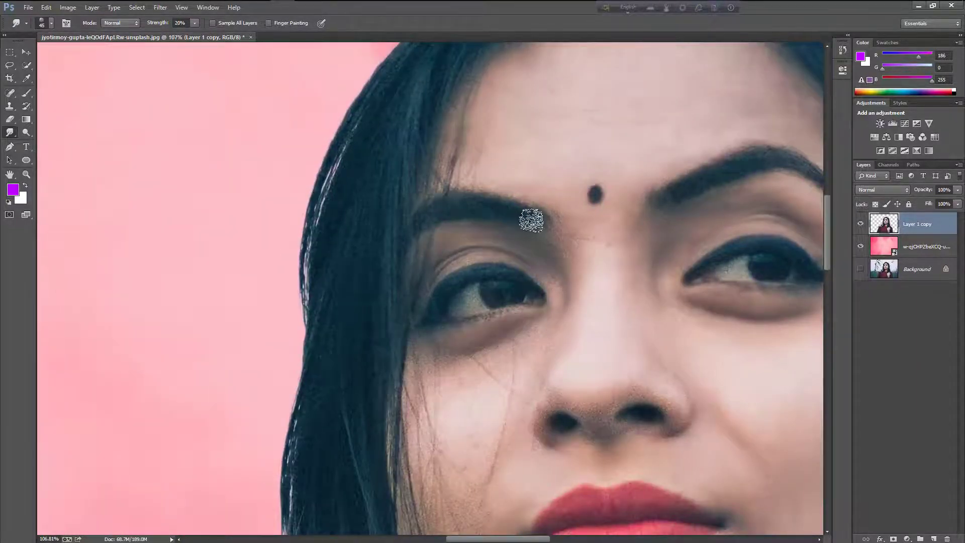
{"action": "scroll", "coordinate": [553, 308], "scroll_direction": "down", "scroll_amount": 1}
{"action": "scroll", "coordinate": [504, 302], "scroll_direction": "down", "scroll_amount": 2}
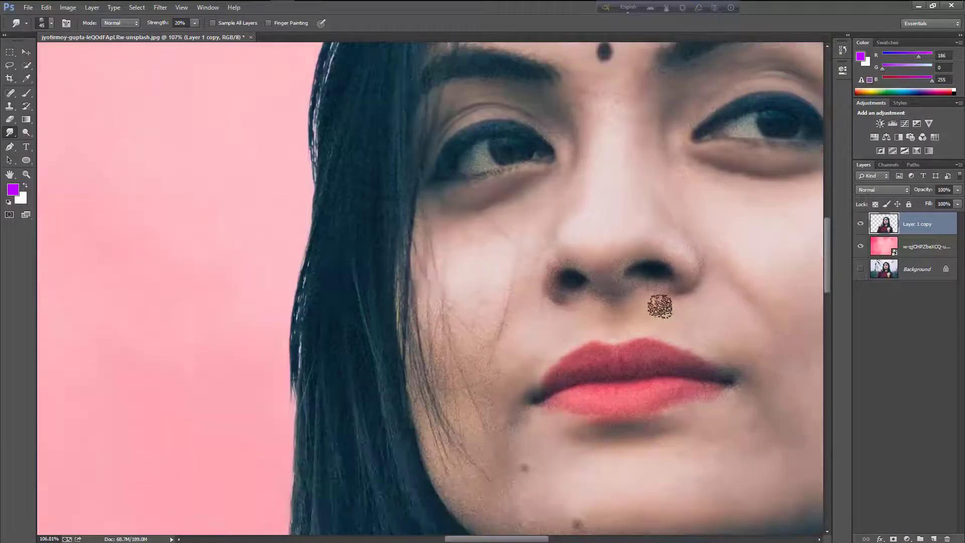
{"action": "scroll", "coordinate": [502, 287], "scroll_direction": "down", "scroll_amount": 3}
{"action": "scroll", "coordinate": [454, 265], "scroll_direction": "up", "scroll_amount": 1}
{"action": "scroll", "coordinate": [616, 389], "scroll_direction": "down", "scroll_amount": 1}
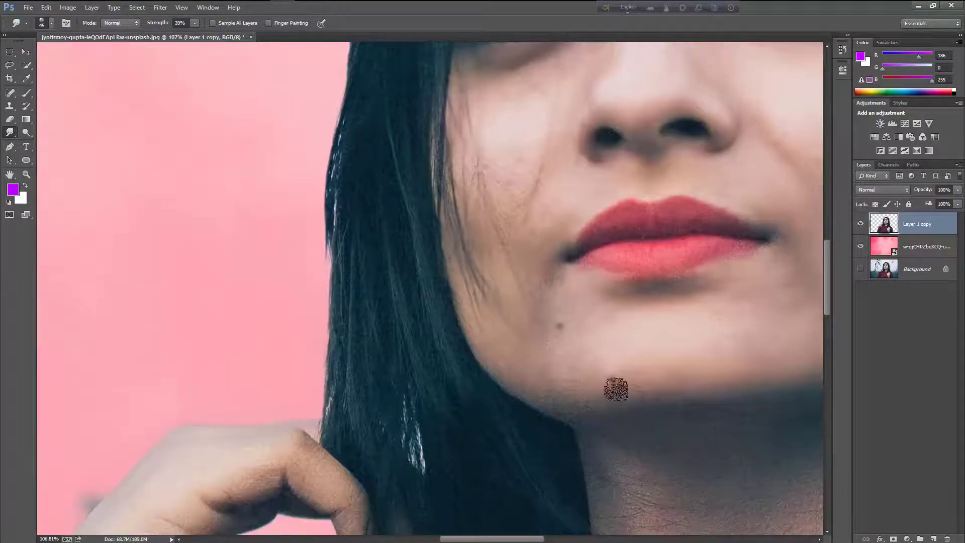
{"action": "scroll", "coordinate": [513, 282], "scroll_direction": "up", "scroll_amount": 2}
{"action": "scroll", "coordinate": [499, 254], "scroll_direction": "down", "scroll_amount": 2}
{"action": "scroll", "coordinate": [627, 225], "scroll_direction": "down", "scroll_amount": 1}
{"action": "mouse_move", "coordinate": [627, 224]}
{"action": "left_mouse_down"}
{"action": "mouse_move", "coordinate": [552, 415]}
{"action": "mouse_move", "coordinate": [673, 415]}
{"action": "left_mouse_up"}
{"action": "left_click_drag", "start_coordinate": [548, 332], "coordinate": [498, 341]}
{"action": "scroll", "coordinate": [576, 284], "scroll_direction": "up", "scroll_amount": 1}
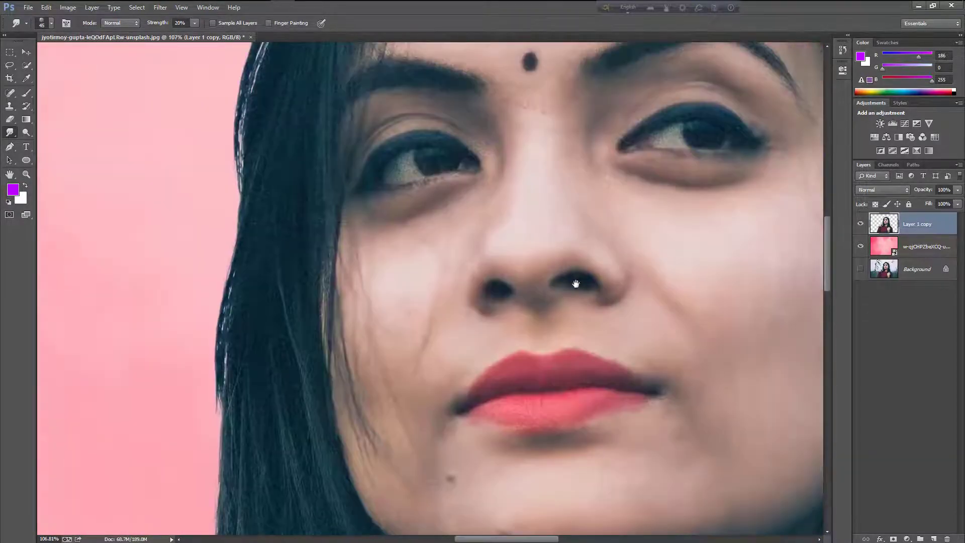
{"action": "scroll", "coordinate": [525, 298], "scroll_direction": "up", "scroll_amount": 2}
{"action": "scroll", "coordinate": [706, 333], "scroll_direction": "up", "scroll_amount": 3}
{"action": "scroll", "coordinate": [682, 394], "scroll_direction": "down", "scroll_amount": 6}
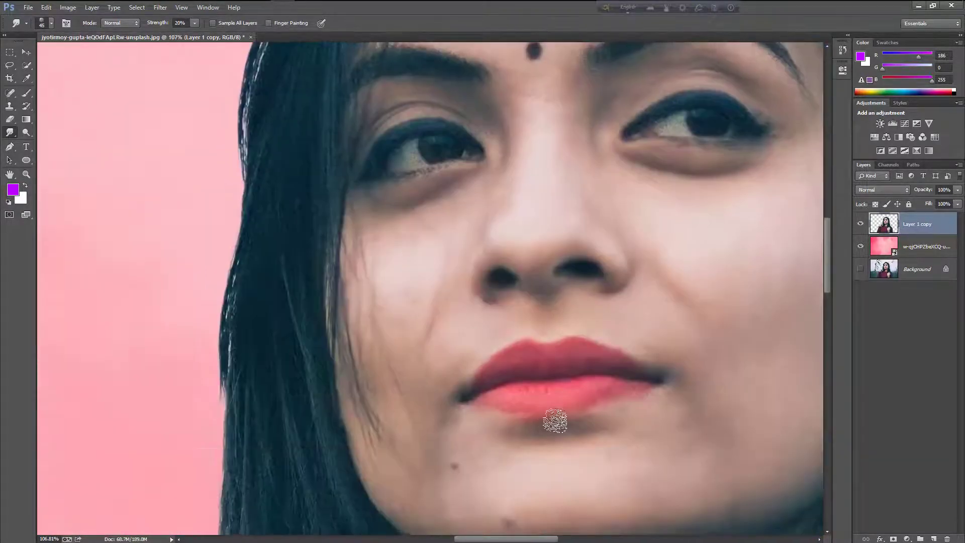
{"action": "scroll", "coordinate": [555, 420], "scroll_direction": "up", "scroll_amount": 2}
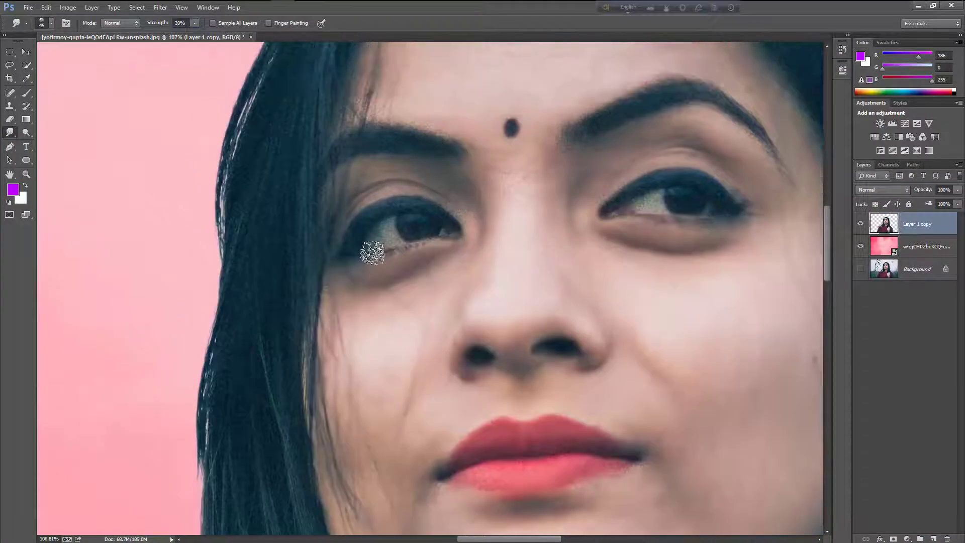
{"action": "scroll", "coordinate": [454, 231], "scroll_direction": "down", "scroll_amount": 3}
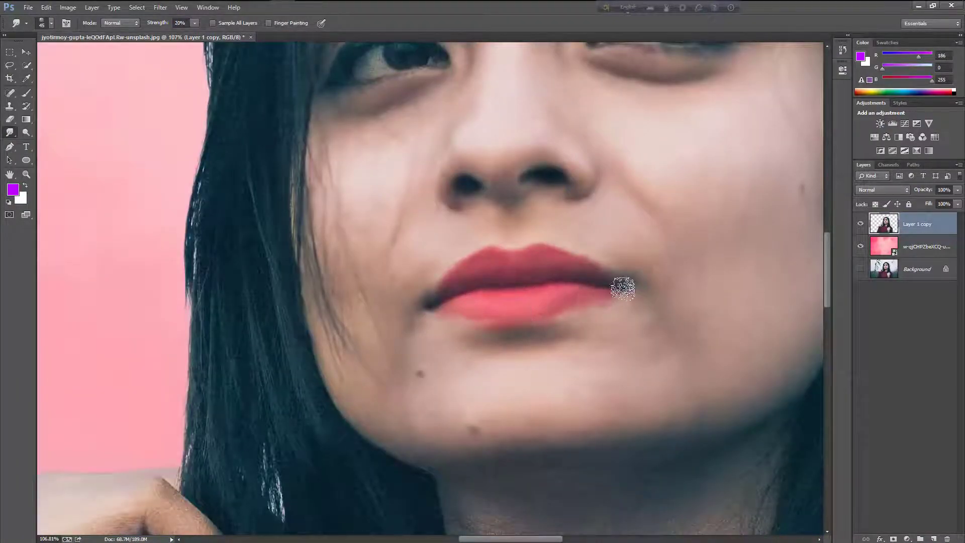
{"action": "scroll", "coordinate": [623, 288], "scroll_direction": "down", "scroll_amount": 5}
{"action": "scroll", "coordinate": [524, 312], "scroll_direction": "up", "scroll_amount": 5}
{"action": "scroll", "coordinate": [463, 209], "scroll_direction": "up", "scroll_amount": 1}
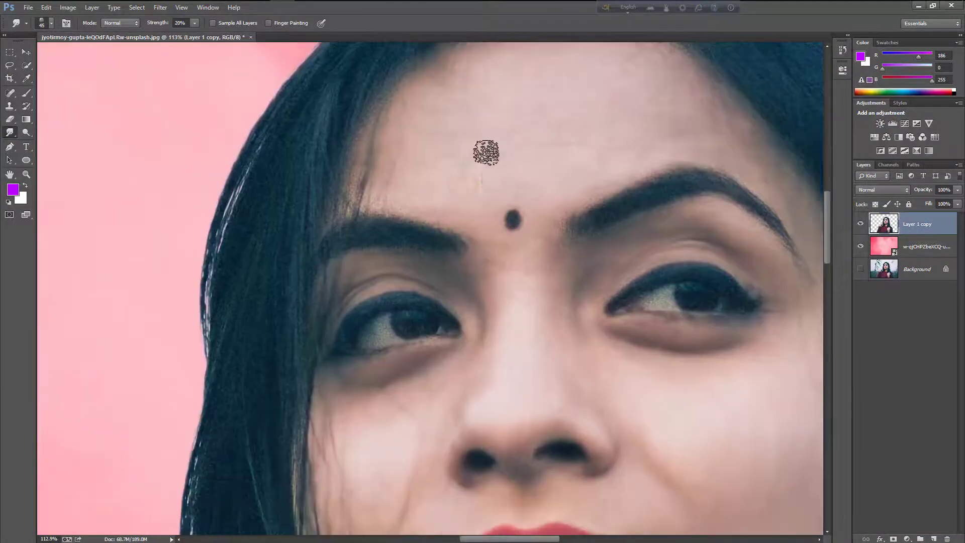
{"action": "scroll", "coordinate": [498, 273], "scroll_direction": "down", "scroll_amount": 2}
Load the Splash Brushes set and pick a splash brush tip.
{"action": "scroll", "coordinate": [482, 228], "scroll_direction": "down", "scroll_amount": 1}
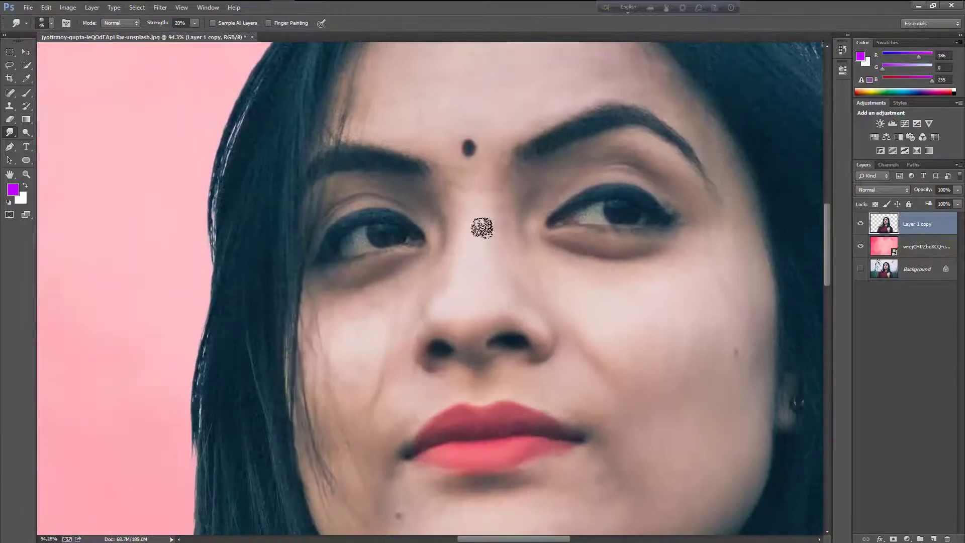
{"action": "right_click", "coordinate": [446, 177]}
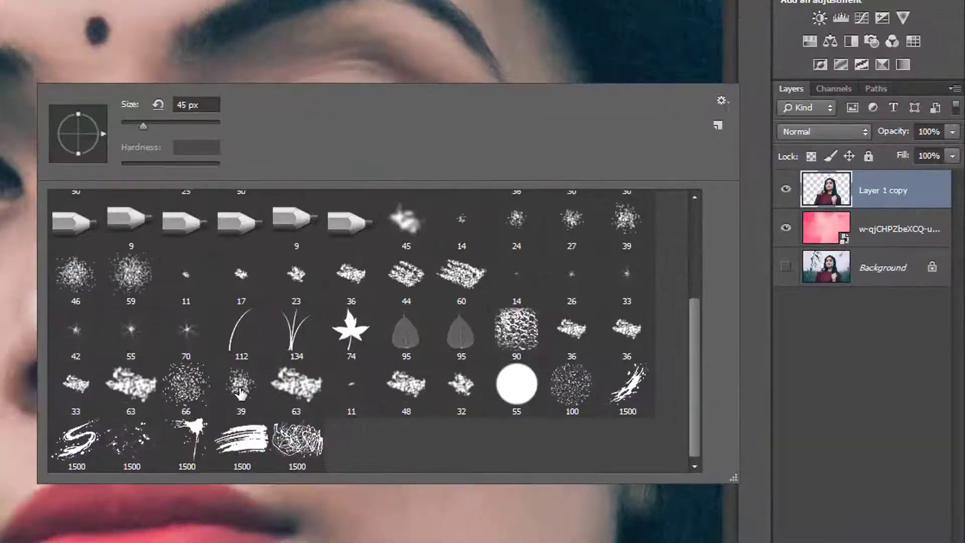
{"action": "left_click", "coordinate": [822, 171]}
{"action": "left_click", "coordinate": [872, 306]}
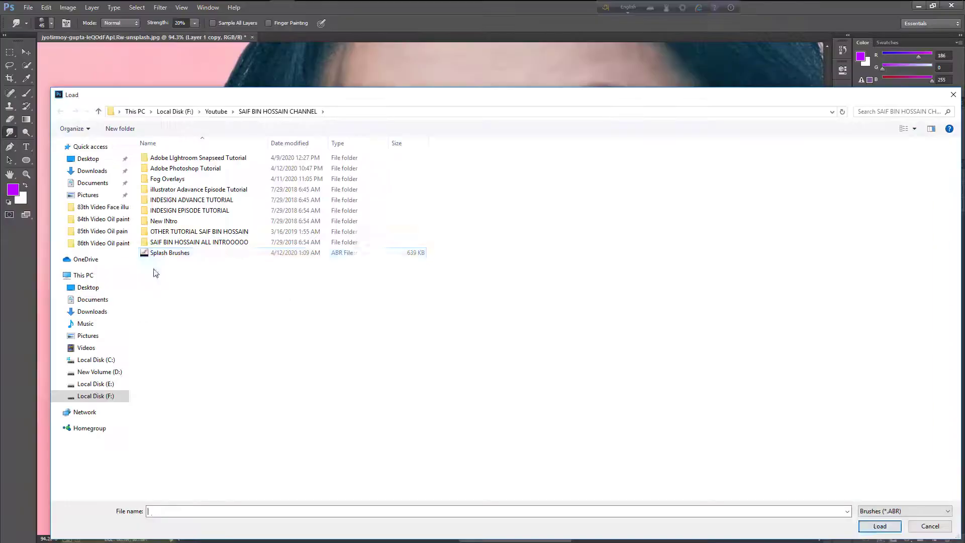
{"action": "left_click", "coordinate": [170, 253]}
{"action": "left_click", "coordinate": [880, 525]}
{"action": "double_click", "coordinate": [475, 375]}
{"action": "key", "text": "ctrl+0"}
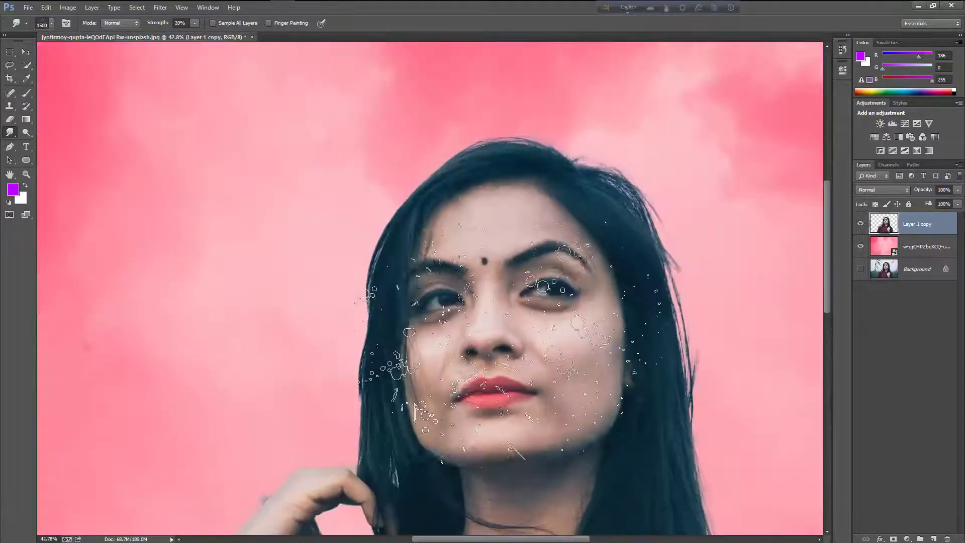
Set the Smudge tool strength to 50%.
{"action": "scroll", "coordinate": [334, 291], "scroll_direction": "up", "scroll_amount": 5}
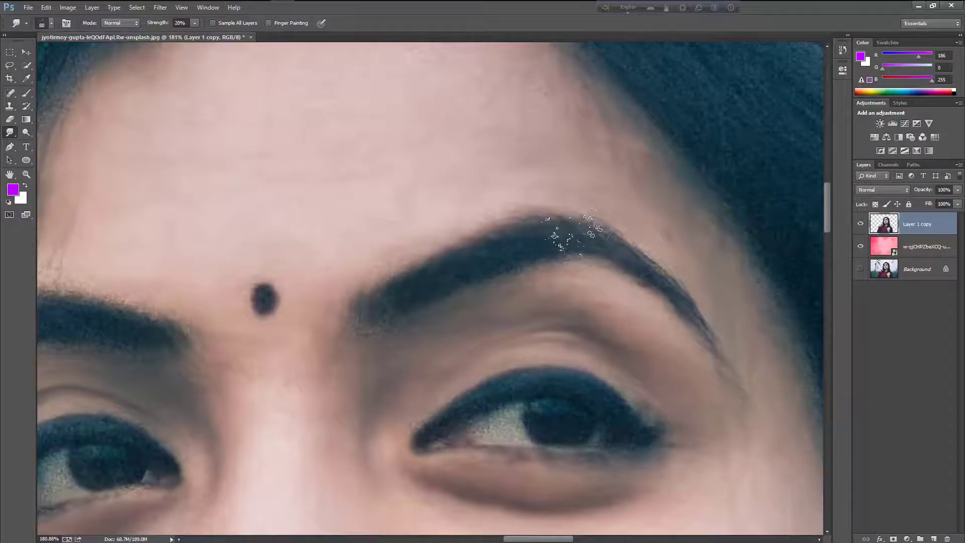
{"action": "left_click", "coordinate": [165, 23]}
{"action": "type", "text": "40"}
{"action": "left_click", "coordinate": [180, 22]}
{"action": "type", "text": "50"}
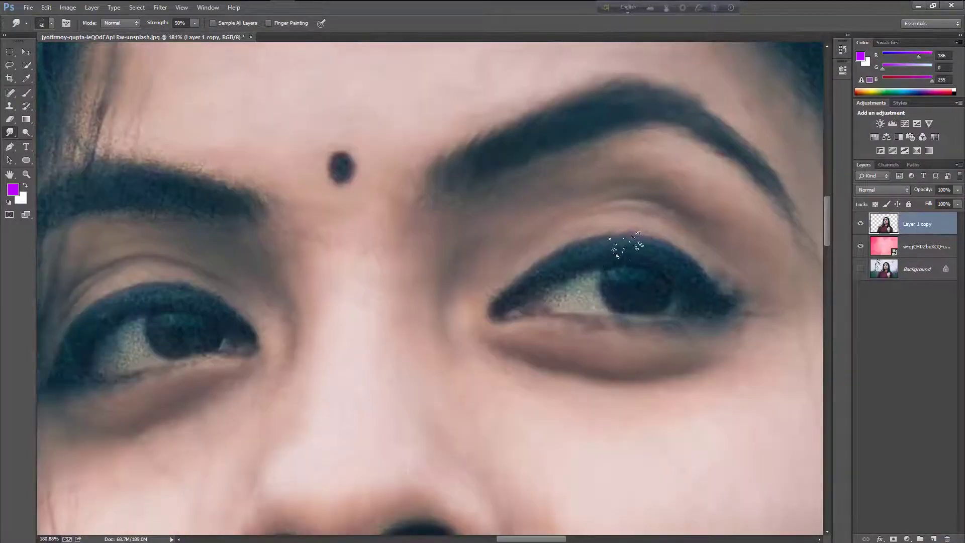
Smudge splash texture along the upper edge of the left eyebrow.
{"action": "left_click_drag", "start_coordinate": [618, 266], "coordinate": [470, 236]}
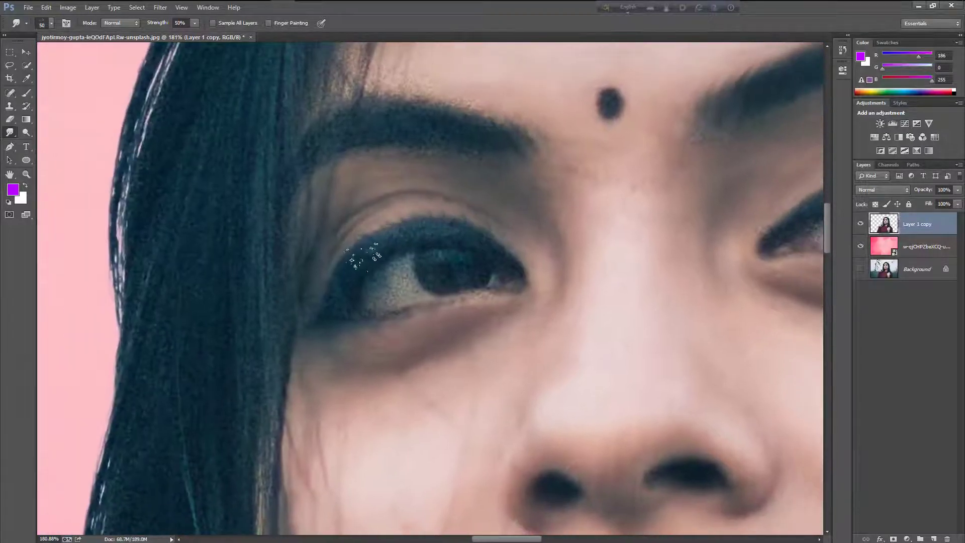
{"action": "left_click_drag", "start_coordinate": [362, 256], "coordinate": [542, 236]}
{"action": "left_click_drag", "start_coordinate": [507, 274], "coordinate": [448, 254]}
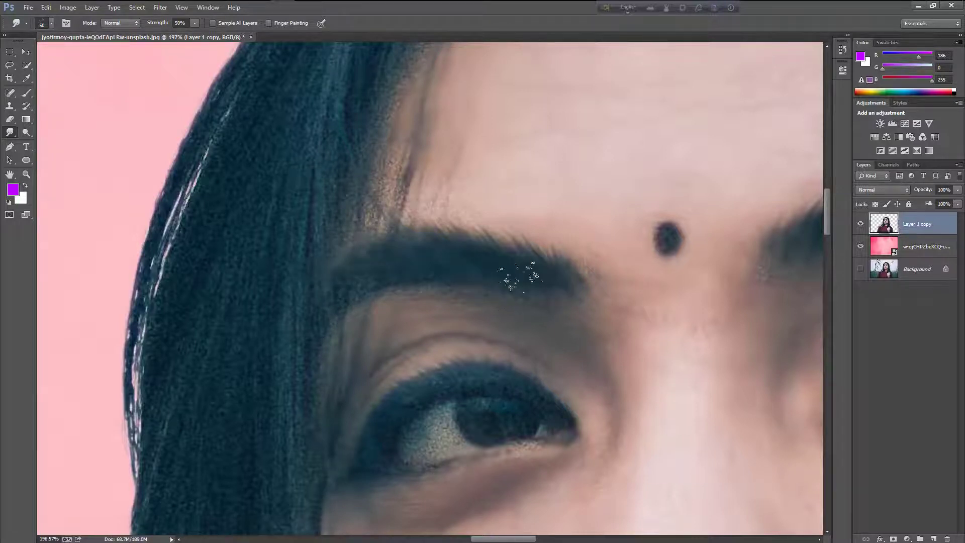
{"action": "scroll", "coordinate": [377, 249], "scroll_direction": "down", "scroll_amount": 2}
{"action": "scroll", "coordinate": [430, 263], "scroll_direction": "down", "scroll_amount": 1}
{"action": "scroll", "coordinate": [527, 298], "scroll_direction": "down", "scroll_amount": 2}
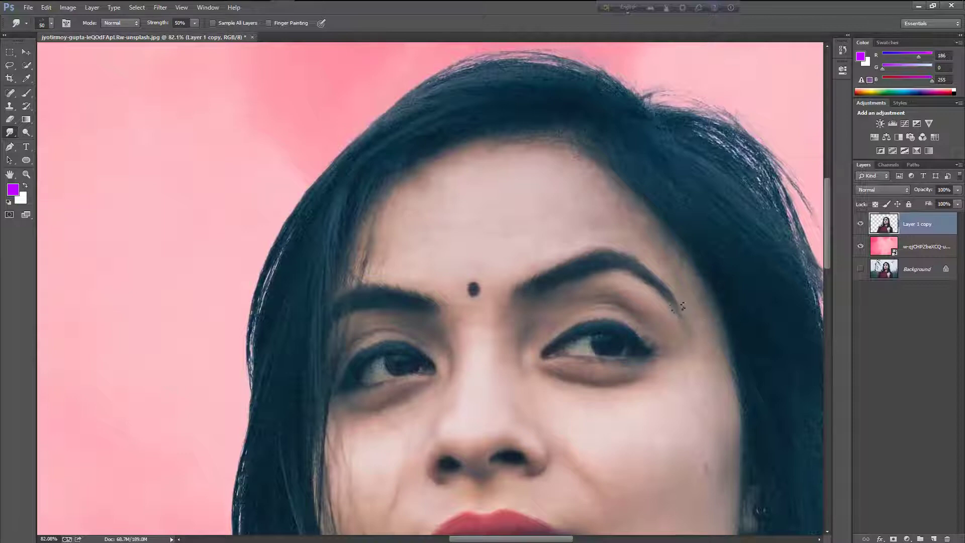
Zoom in around the lips and chin and reduce the brush size.
{"action": "mouse_move", "coordinate": [528, 194]}
{"action": "left_mouse_down"}
{"action": "mouse_move", "coordinate": [417, 293]}
{"action": "mouse_move", "coordinate": [465, 157]}
{"action": "left_mouse_up"}
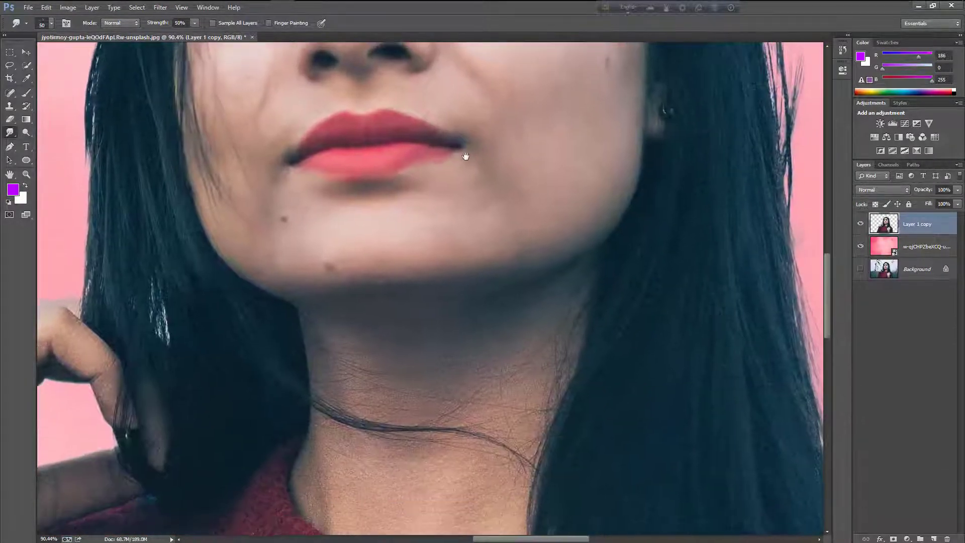
{"action": "scroll", "coordinate": [560, 287], "scroll_direction": "down", "scroll_amount": 2}
{"action": "scroll", "coordinate": [575, 289], "scroll_direction": "up", "scroll_amount": 1}
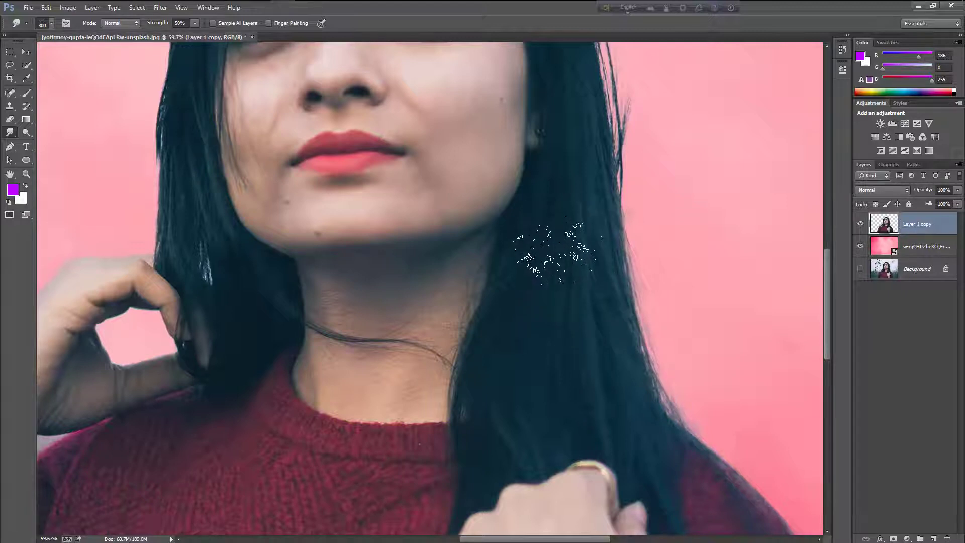
{"action": "scroll", "coordinate": [564, 289], "scroll_direction": "down", "scroll_amount": 3}
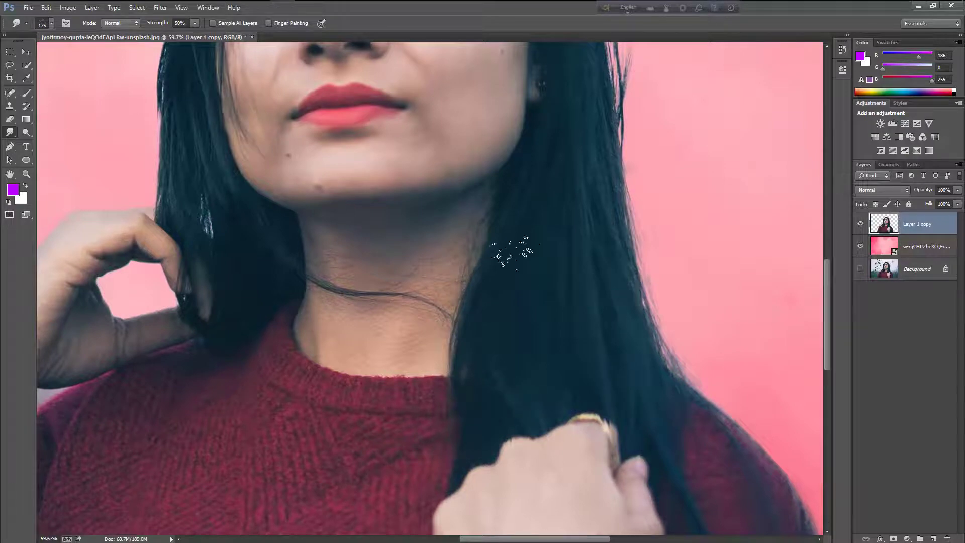
{"action": "scroll", "coordinate": [513, 251], "scroll_direction": "up", "scroll_amount": 5}
{"action": "scroll", "coordinate": [602, 331], "scroll_direction": "up", "scroll_amount": 6}
{"action": "scroll", "coordinate": [618, 336], "scroll_direction": "up", "scroll_amount": 3, "text": "alt"}
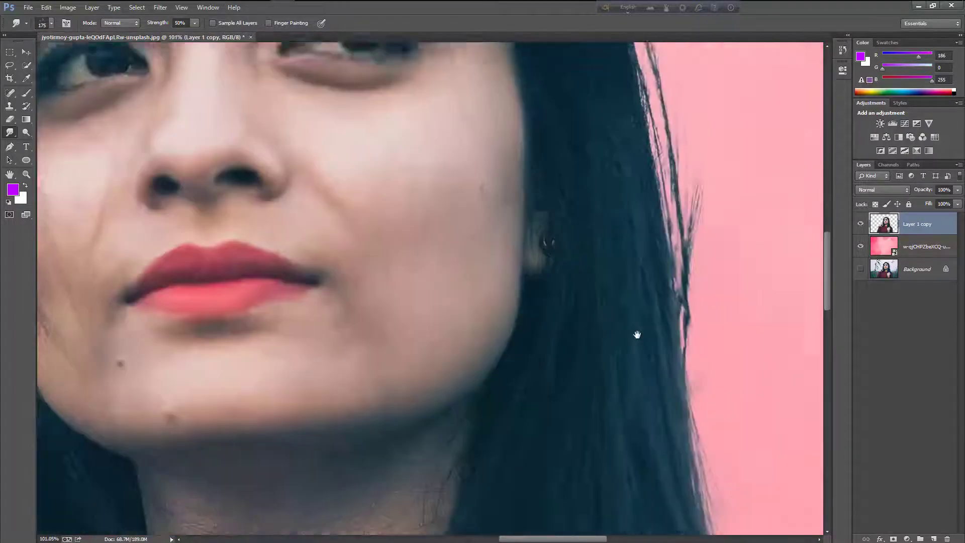
{"action": "scroll", "coordinate": [578, 347], "scroll_direction": "down", "scroll_amount": 2}
{"action": "scroll", "coordinate": [562, 322], "scroll_direction": "up", "scroll_amount": 4}
{"action": "scroll", "coordinate": [600, 301], "scroll_direction": "up", "scroll_amount": 4}
{"action": "scroll", "coordinate": [613, 334], "scroll_direction": "up", "scroll_amount": 4}
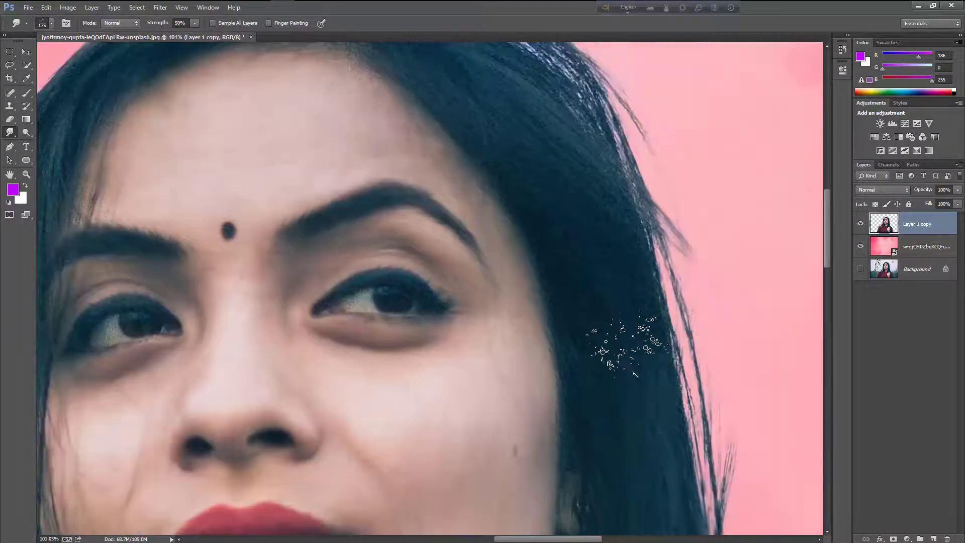
{"action": "scroll", "coordinate": [624, 402], "scroll_direction": "up", "scroll_amount": 2}
{"action": "key", "text": "bracketleft"}
{"action": "key", "text": "bracketleft"}
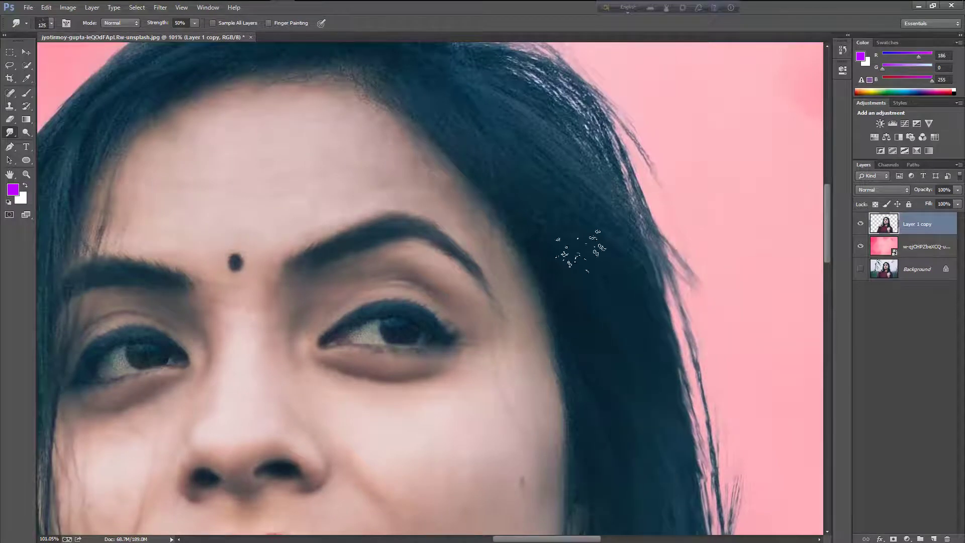
{"action": "scroll", "coordinate": [581, 251], "scroll_direction": "up", "scroll_amount": 4}
{"action": "scroll", "coordinate": [641, 335], "scroll_direction": "left", "scroll_amount": 2}
{"action": "scroll", "coordinate": [657, 323], "scroll_direction": "down", "scroll_amount": 2}
{"action": "scroll", "coordinate": [647, 345], "scroll_direction": "up", "scroll_amount": 2}
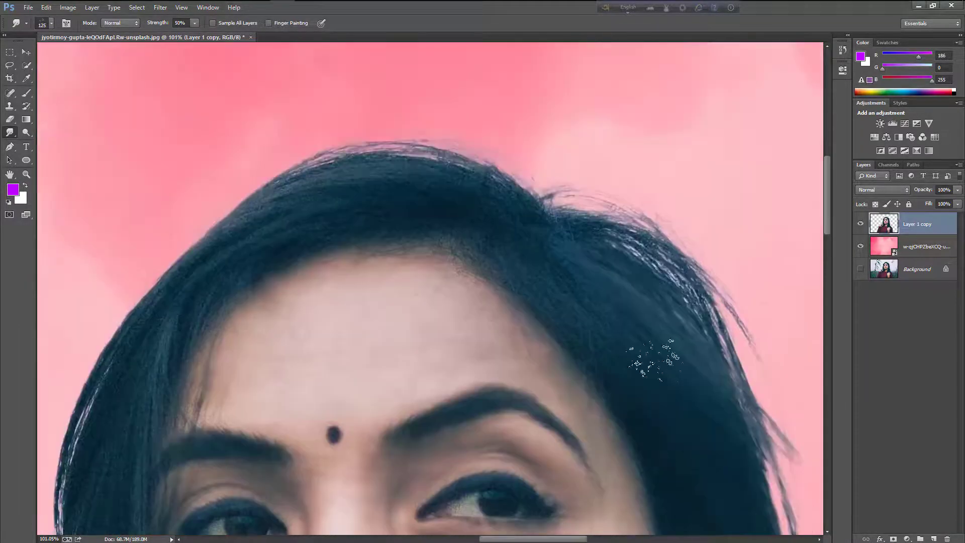
{"action": "scroll", "coordinate": [647, 344], "scroll_direction": "up", "scroll_amount": 5}
Smudge splash breaks into the hairline edge with three strokes.
{"action": "mouse_move", "coordinate": [804, 486]}
{"action": "left_mouse_down"}
{"action": "mouse_move", "coordinate": [726, 372]}
{"action": "mouse_move", "coordinate": [621, 151]}
{"action": "left_mouse_up"}
{"action": "left_click_drag", "start_coordinate": [622, 211], "coordinate": [622, 146]}
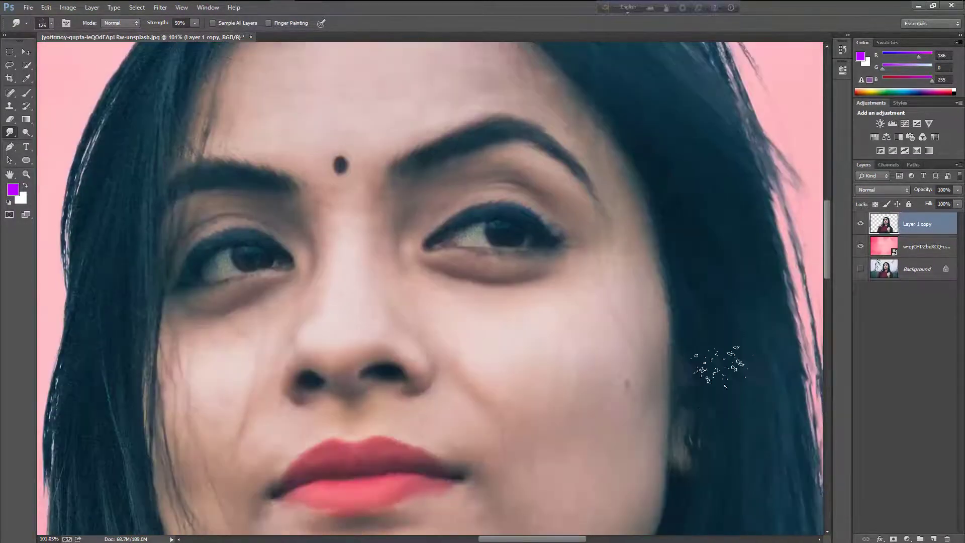
{"action": "scroll", "coordinate": [653, 327], "scroll_direction": "up", "scroll_amount": 2}
{"action": "mouse_move", "coordinate": [548, 254]}
{"action": "left_mouse_down"}
{"action": "mouse_move", "coordinate": [650, 297]}
{"action": "mouse_move", "coordinate": [613, 237]}
{"action": "mouse_move", "coordinate": [695, 291]}
{"action": "left_mouse_up"}
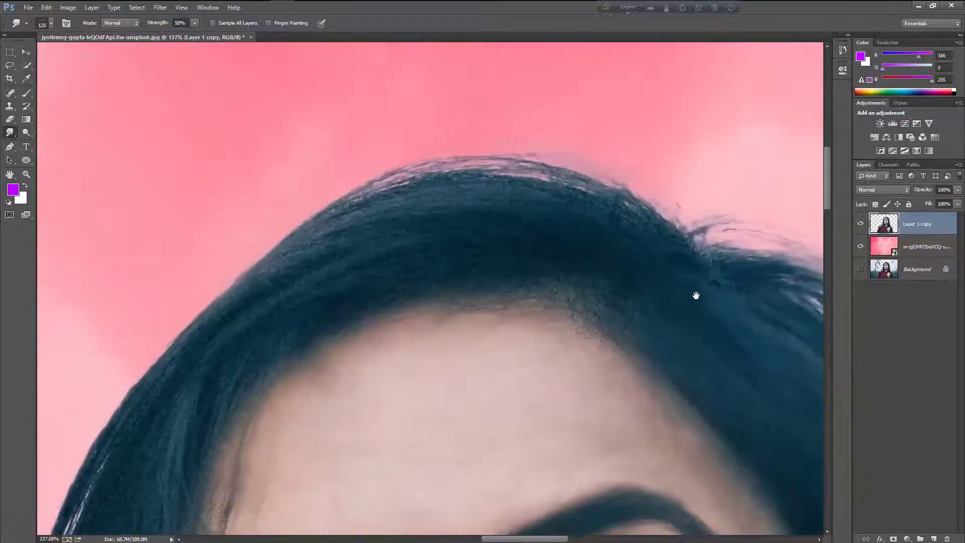
{"action": "left_click_drag", "start_coordinate": [302, 201], "coordinate": [141, 347]}
{"action": "left_click_drag", "start_coordinate": [523, 281], "coordinate": [407, 292]}
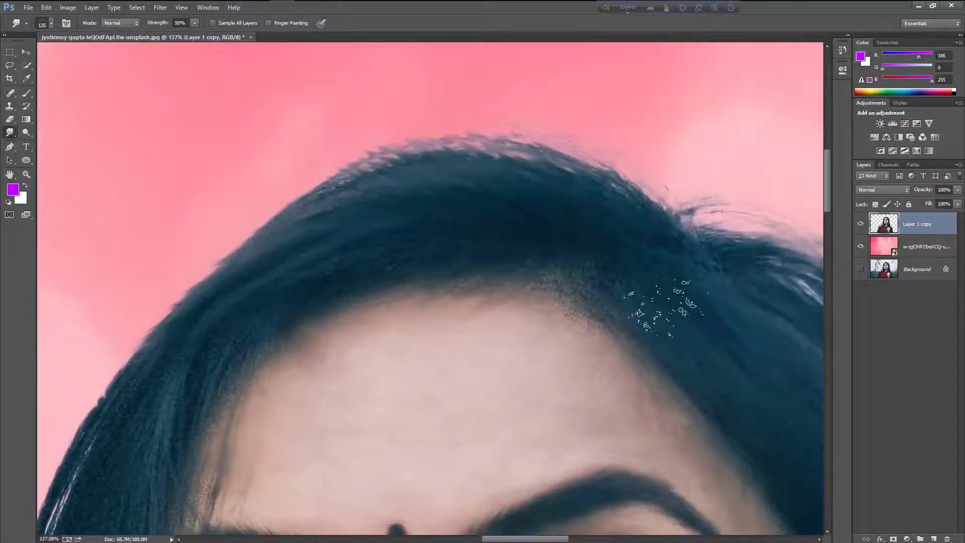
{"action": "left_click_drag", "start_coordinate": [693, 302], "coordinate": [397, 286]}
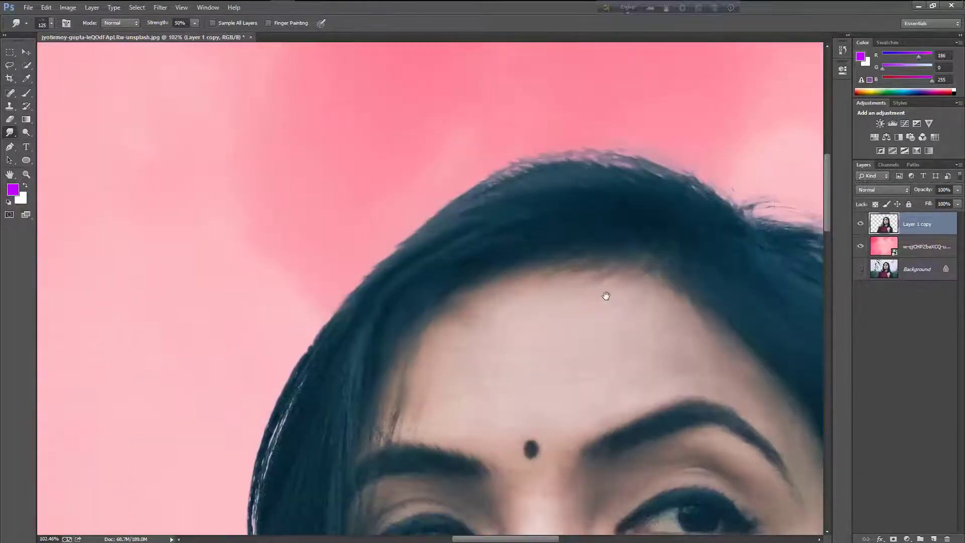
Pan along the hairline, temple, face and neck to inspect the smudged edges.
{"action": "left_click_drag", "start_coordinate": [424, 425], "coordinate": [586, 317]}
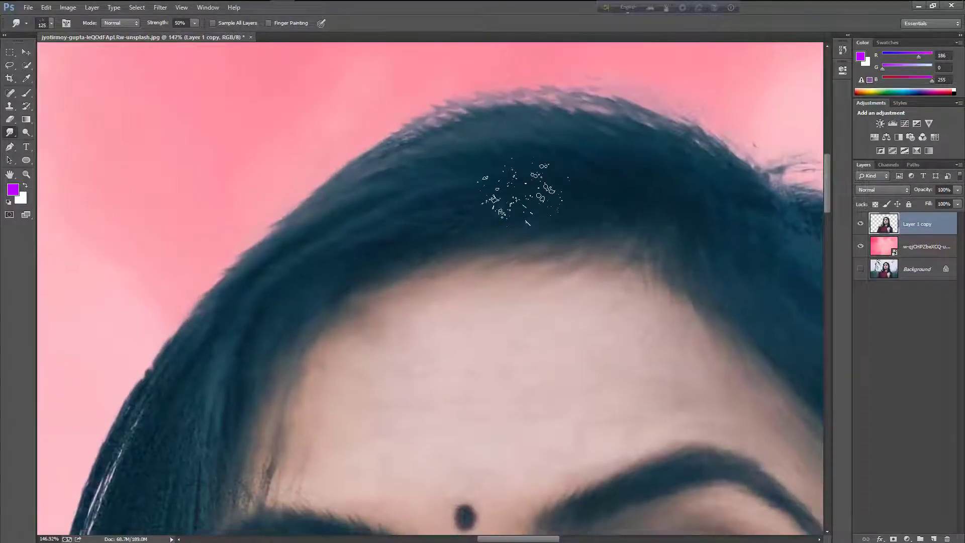
{"action": "left_click_drag", "start_coordinate": [545, 207], "coordinate": [666, 168]}
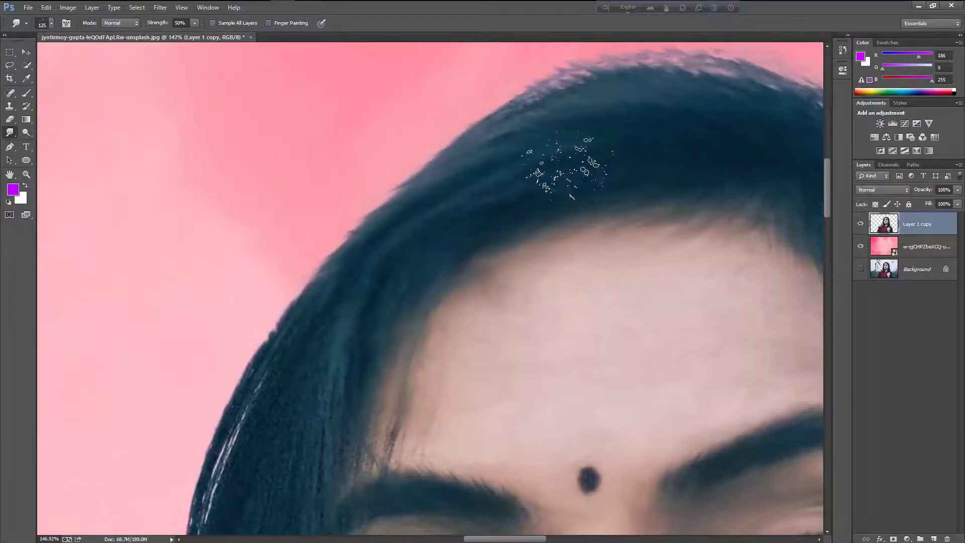
{"action": "left_click_drag", "start_coordinate": [432, 273], "coordinate": [478, 209]}
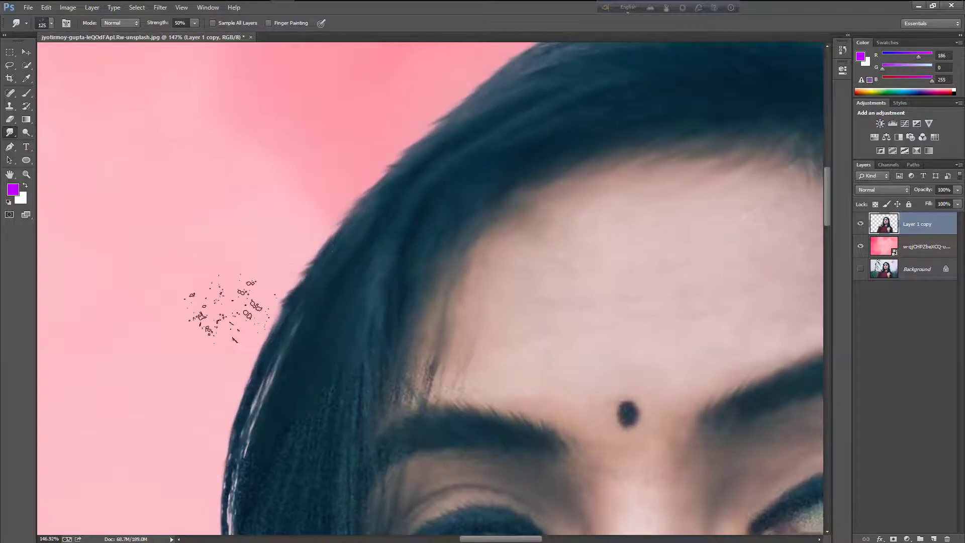
{"action": "left_click_drag", "start_coordinate": [256, 347], "coordinate": [289, 218]}
{"action": "left_click_drag", "start_coordinate": [191, 402], "coordinate": [199, 247]}
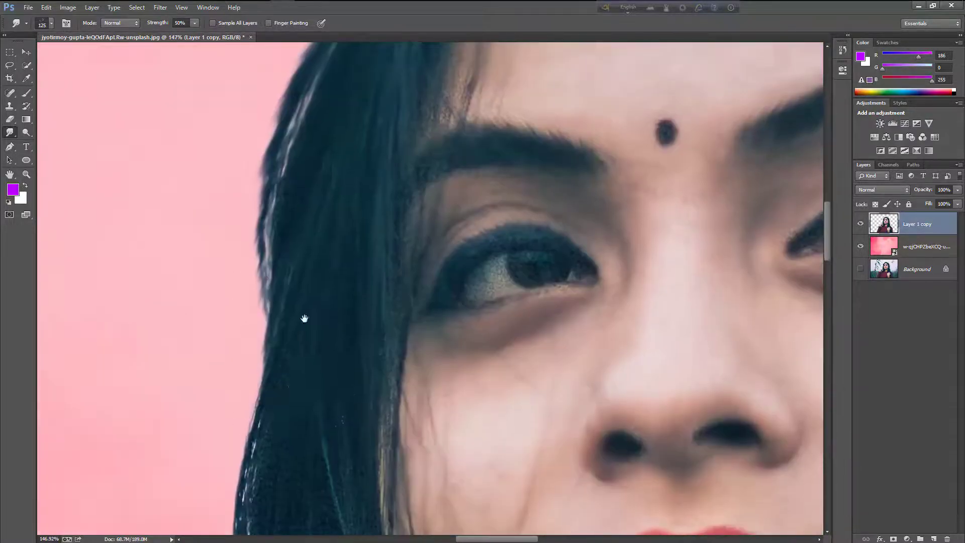
{"action": "left_click_drag", "start_coordinate": [304, 319], "coordinate": [297, 185]}
{"action": "left_click_drag", "start_coordinate": [308, 274], "coordinate": [308, 155]}
{"action": "left_click_drag", "start_coordinate": [294, 495], "coordinate": [267, 308]}
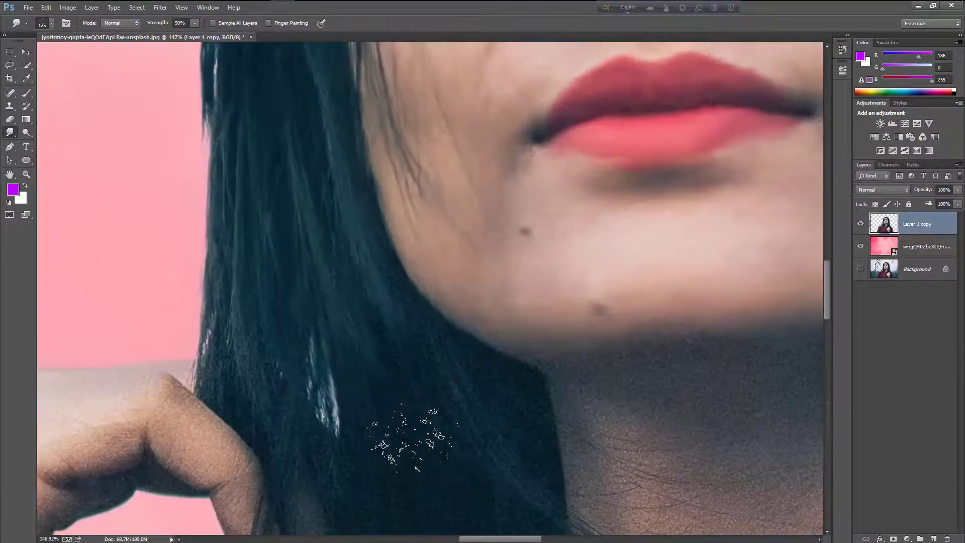
{"action": "left_click_drag", "start_coordinate": [467, 467], "coordinate": [447, 353]}
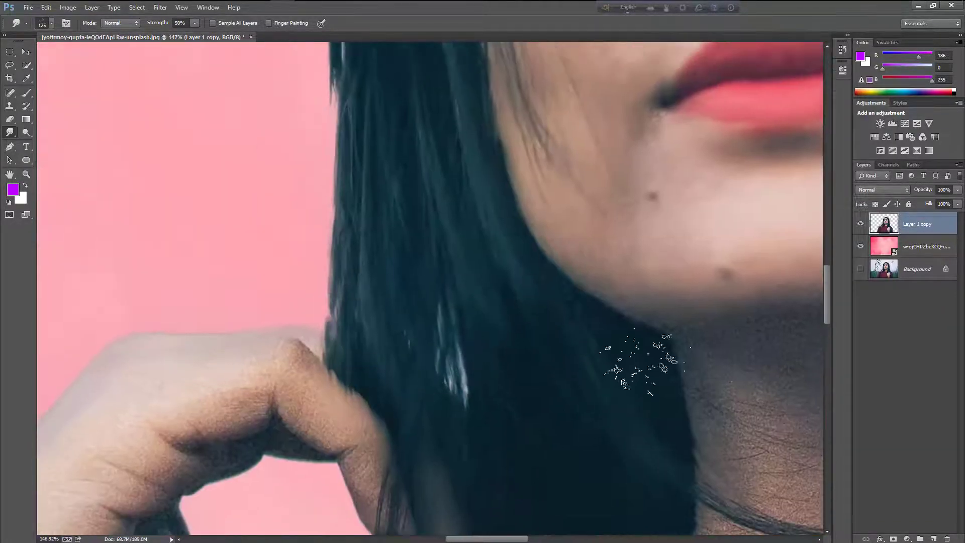
{"action": "scroll", "coordinate": [374, 357], "scroll_direction": "down", "scroll_amount": 5}
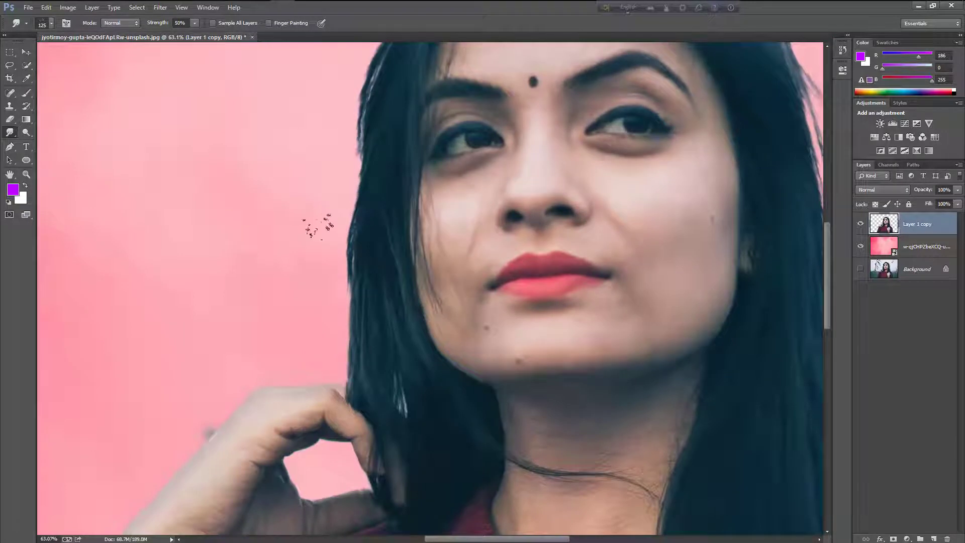
{"action": "scroll", "coordinate": [324, 296], "scroll_direction": "up", "scroll_amount": 3}
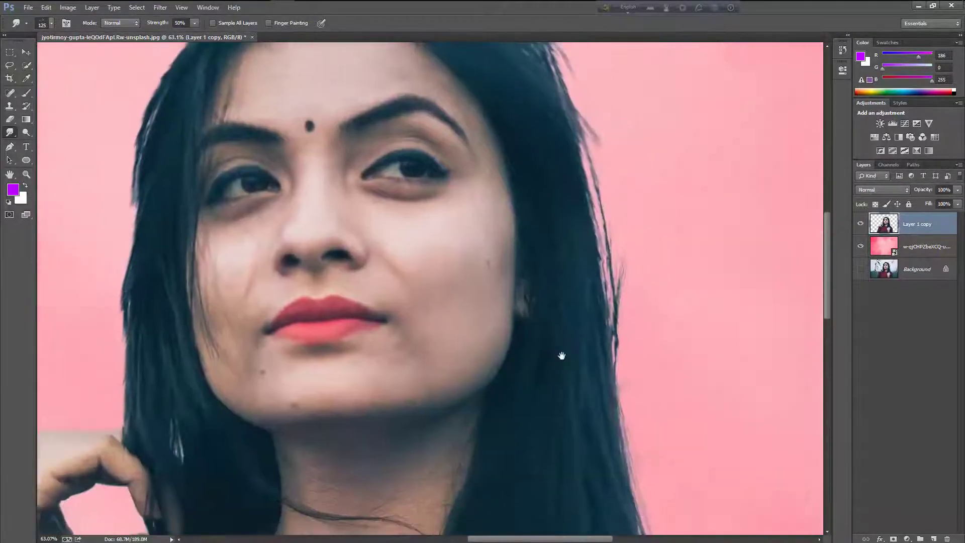
{"action": "mouse_move", "coordinate": [560, 351]}
{"action": "left_mouse_down"}
{"action": "mouse_move", "coordinate": [577, 454]}
{"action": "mouse_move", "coordinate": [611, 399]}
{"action": "left_mouse_up"}
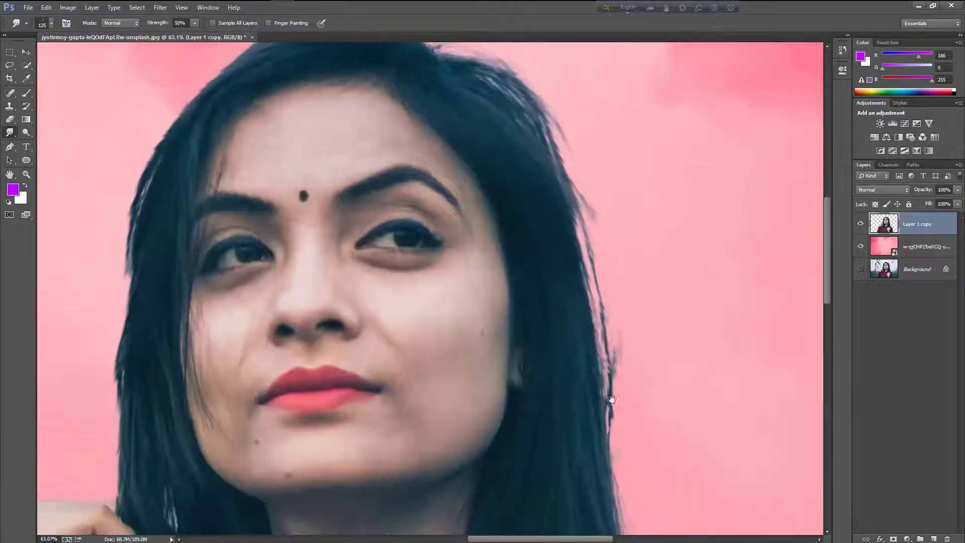
{"action": "left_click_drag", "start_coordinate": [513, 357], "coordinate": [562, 348]}
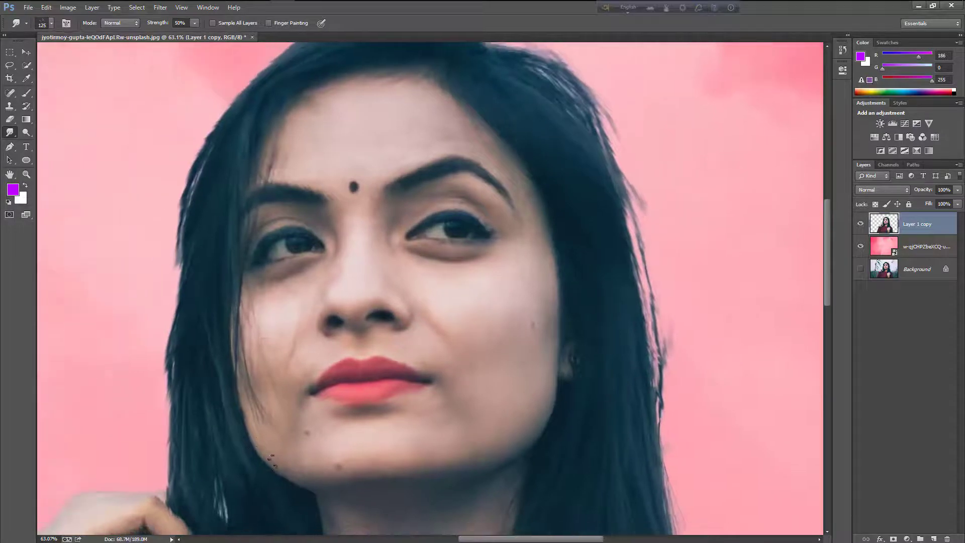
Pan and zoom around the neck and sweater to inspect the edges.
{"action": "scroll", "coordinate": [241, 241], "scroll_direction": "down", "scroll_amount": 3}
{"action": "scroll", "coordinate": [312, 327], "scroll_direction": "down", "scroll_amount": 5}
{"action": "scroll", "coordinate": [352, 261], "scroll_direction": "left", "scroll_amount": 5}
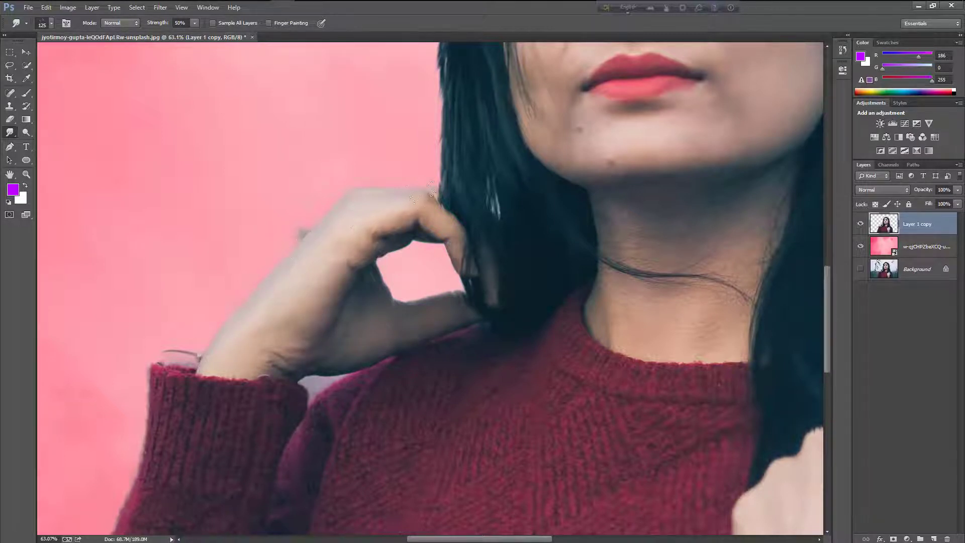
{"action": "mouse_move", "coordinate": [438, 342]}
{"action": "left_mouse_down"}
{"action": "mouse_move", "coordinate": [301, 244]}
{"action": "mouse_move", "coordinate": [355, 233]}
{"action": "left_mouse_up"}
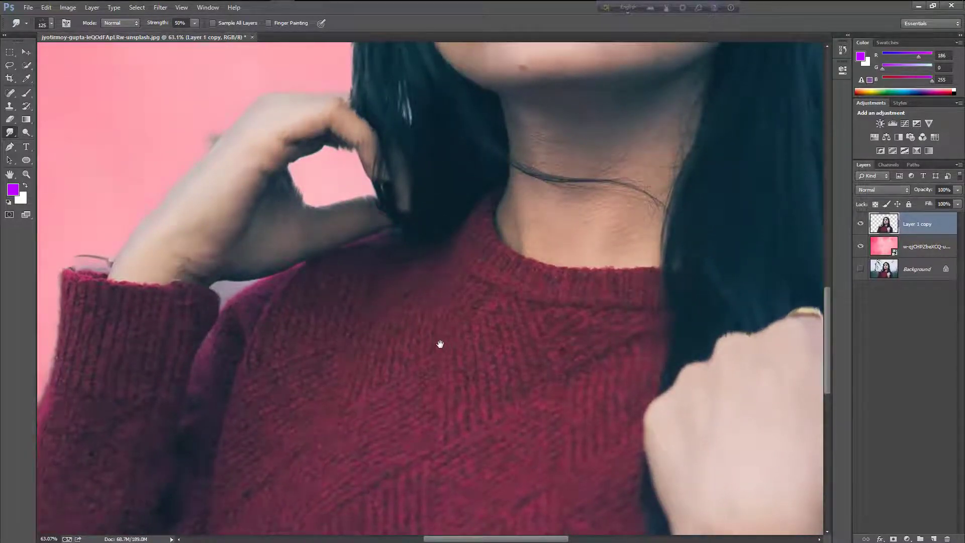
{"action": "left_click_drag", "start_coordinate": [440, 344], "coordinate": [317, 247]}
{"action": "scroll", "coordinate": [593, 226], "scroll_direction": "down", "scroll_amount": 3}
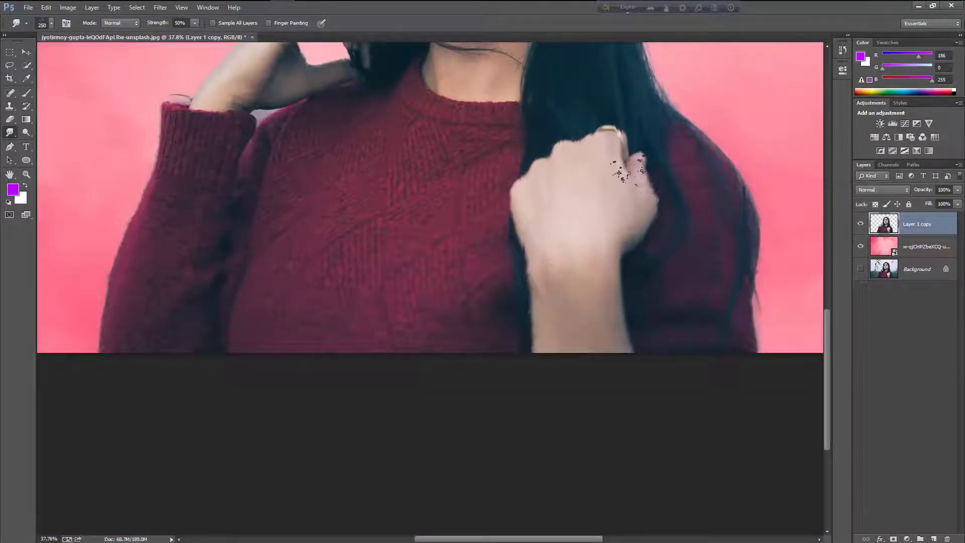
{"action": "scroll", "coordinate": [628, 171], "scroll_direction": "up", "scroll_amount": 3}
{"action": "scroll", "coordinate": [507, 369], "scroll_direction": "up", "scroll_amount": 3}
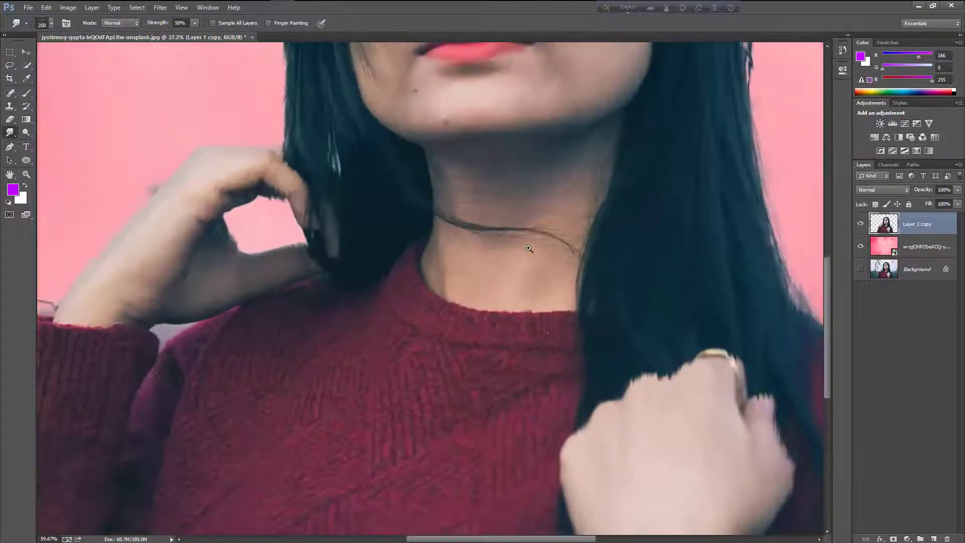
{"action": "scroll", "coordinate": [480, 281], "scroll_direction": "down", "scroll_amount": 2}
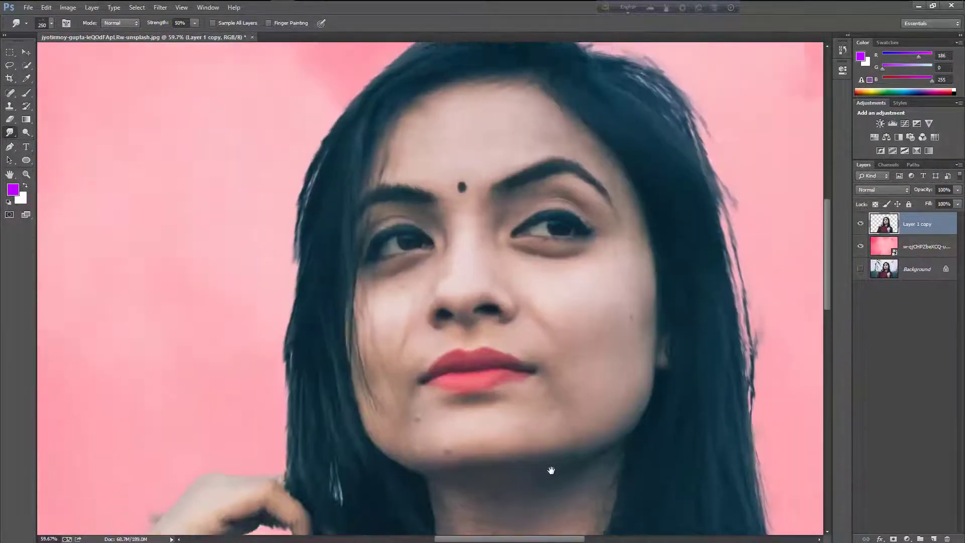
{"action": "scroll", "coordinate": [549, 467], "scroll_direction": "down", "scroll_amount": 2}
{"action": "scroll", "coordinate": [417, 302], "scroll_direction": "up", "scroll_amount": 2}
{"action": "scroll", "coordinate": [417, 302], "scroll_direction": "up", "scroll_amount": 1}
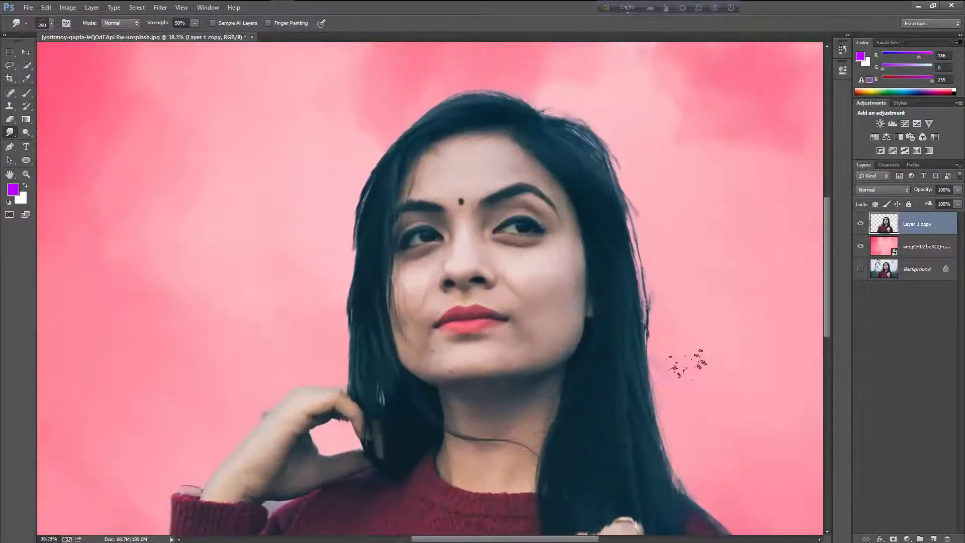
{"action": "scroll", "coordinate": [685, 362], "scroll_direction": "up", "scroll_amount": 2}
{"action": "scroll", "coordinate": [642, 326], "scroll_direction": "up", "scroll_amount": 1}
Smooth the right-side hair edge strands, then fit the whole image on screen.
{"action": "left_click_drag", "start_coordinate": [560, 137], "coordinate": [626, 190]}
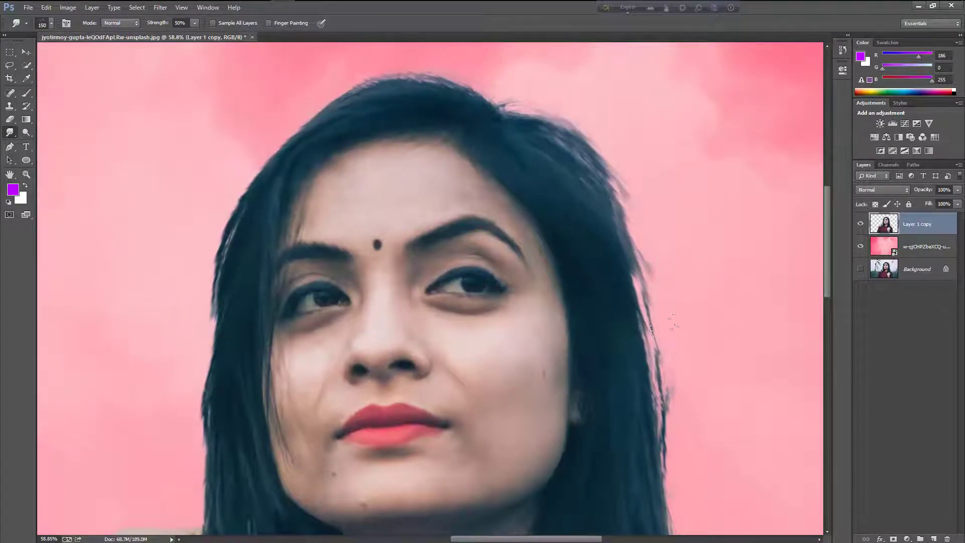
{"action": "left_click_drag", "start_coordinate": [674, 323], "coordinate": [665, 467]}
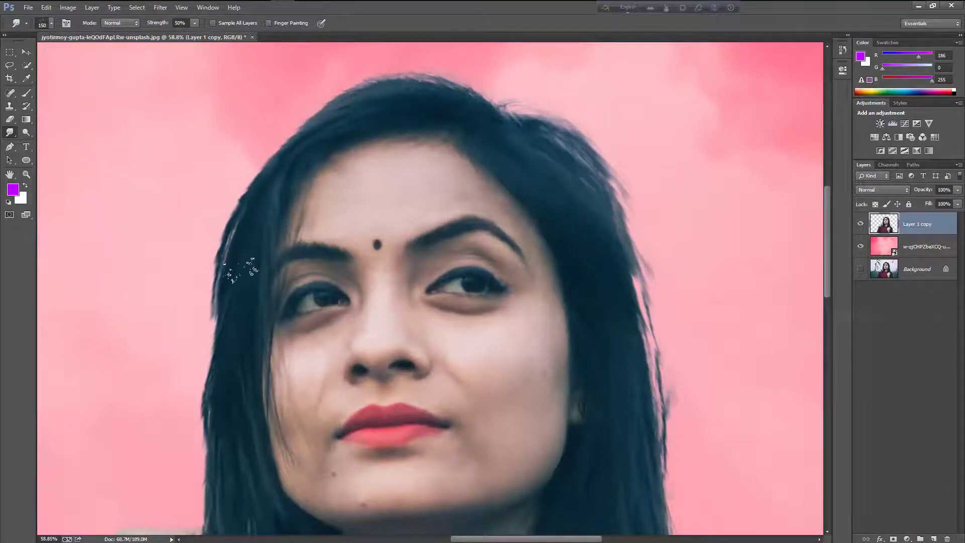
{"action": "scroll", "coordinate": [543, 226], "scroll_direction": "down", "scroll_amount": 4}
{"action": "scroll", "coordinate": [486, 281], "scroll_direction": "down", "scroll_amount": 1}
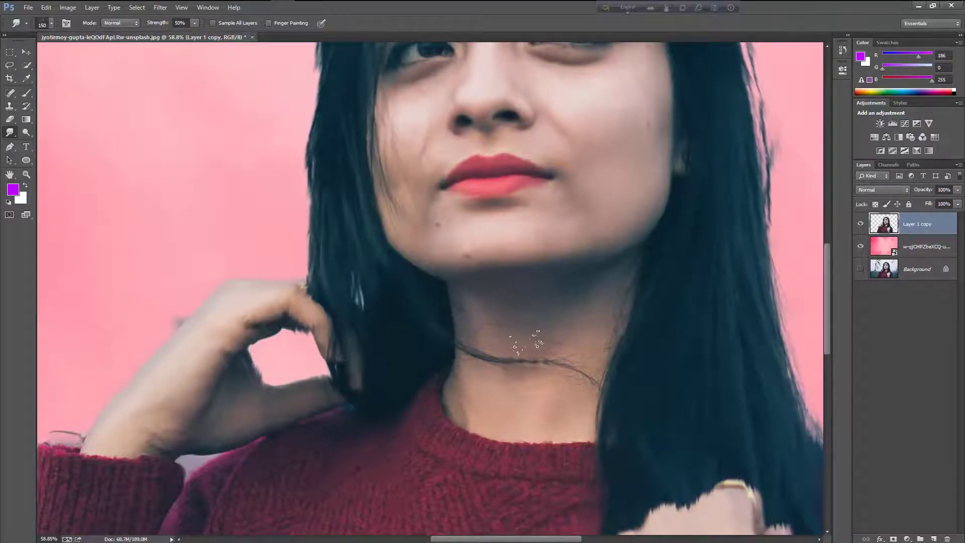
{"action": "key", "text": "ctrl+0"}
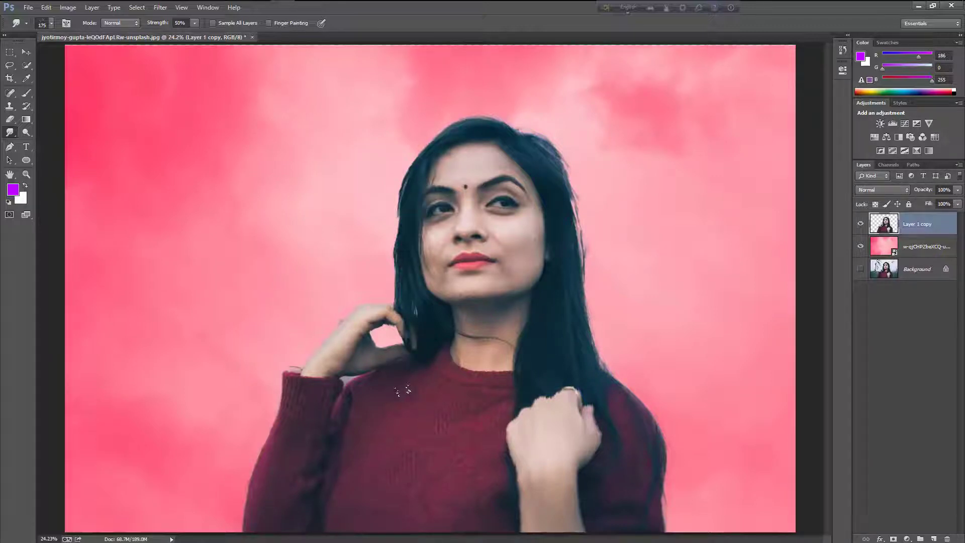
Enlarge the smudge brush to 300 px and lower its strength to 20%.
{"action": "key", "text": "bracketright"}
{"action": "right_click", "coordinate": [424, 416]}
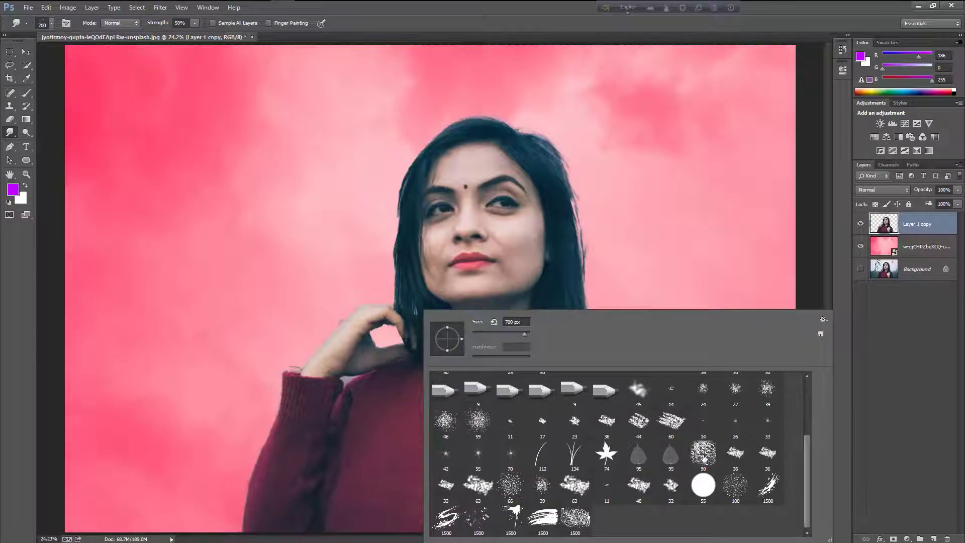
{"action": "double_click", "coordinate": [703, 457]}
{"action": "key", "text": "bracketright"}
{"action": "key", "text": "bracketright"}
{"action": "key", "text": "bracketright"}
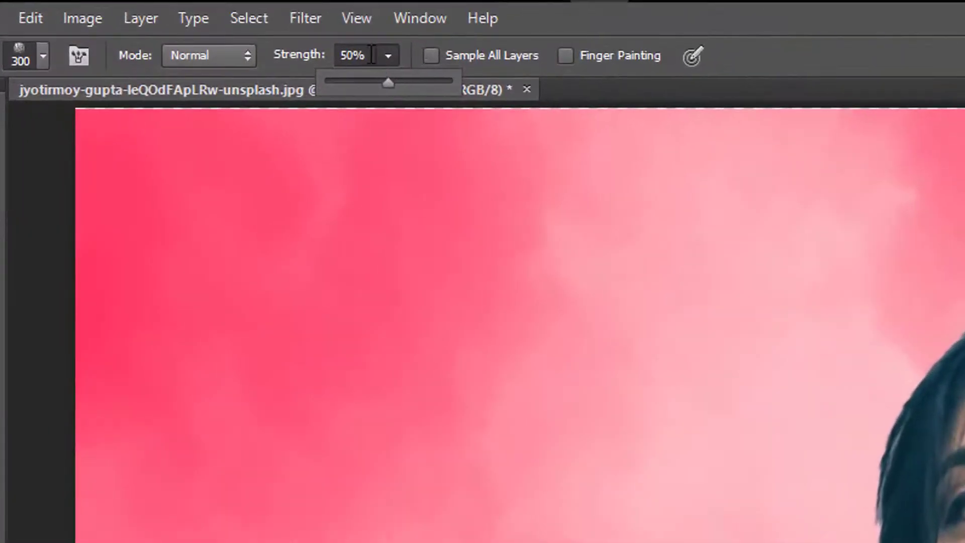
{"action": "left_click", "coordinate": [206, 31]}
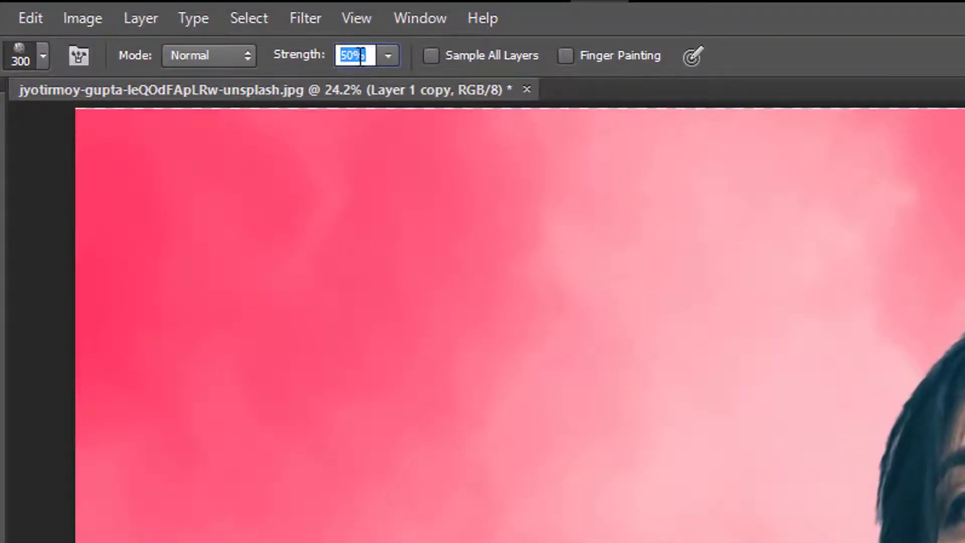
{"action": "type", "text": "20"}
{"action": "key", "text": "Return"}
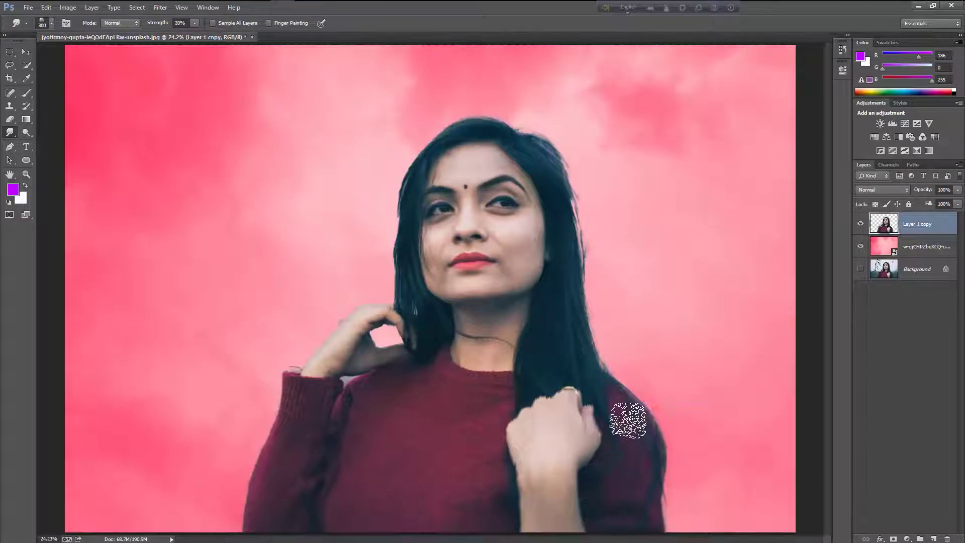
{"action": "scroll", "coordinate": [545, 376], "scroll_direction": "up", "scroll_amount": 3}
Smudge the sweater's knit texture and shadow edge smoother.
{"action": "scroll", "coordinate": [545, 376], "scroll_direction": "up", "scroll_amount": 3}
{"action": "key", "text": "bracketleft"}
{"action": "key", "text": "bracketleft"}
{"action": "key", "text": "bracketleft"}
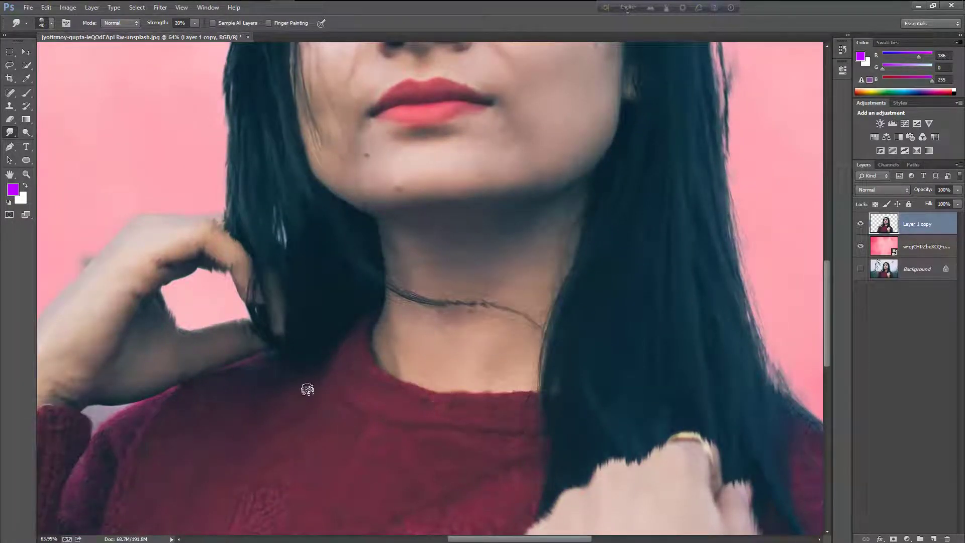
{"action": "left_click_drag", "start_coordinate": [261, 444], "coordinate": [304, 339]}
{"action": "key", "text": "bracketright"}
{"action": "key", "text": "bracketright"}
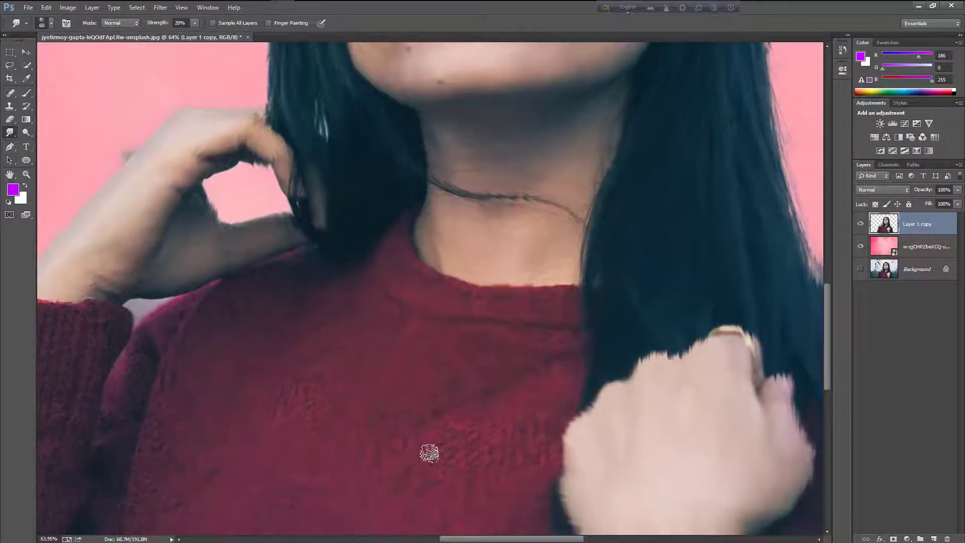
{"action": "mouse_move", "coordinate": [429, 454]}
{"action": "left_mouse_down"}
{"action": "mouse_move", "coordinate": [513, 397]}
{"action": "mouse_move", "coordinate": [547, 417]}
{"action": "mouse_move", "coordinate": [556, 459]}
{"action": "mouse_move", "coordinate": [458, 444]}
{"action": "mouse_move", "coordinate": [528, 327]}
{"action": "mouse_move", "coordinate": [648, 307]}
{"action": "left_mouse_up"}
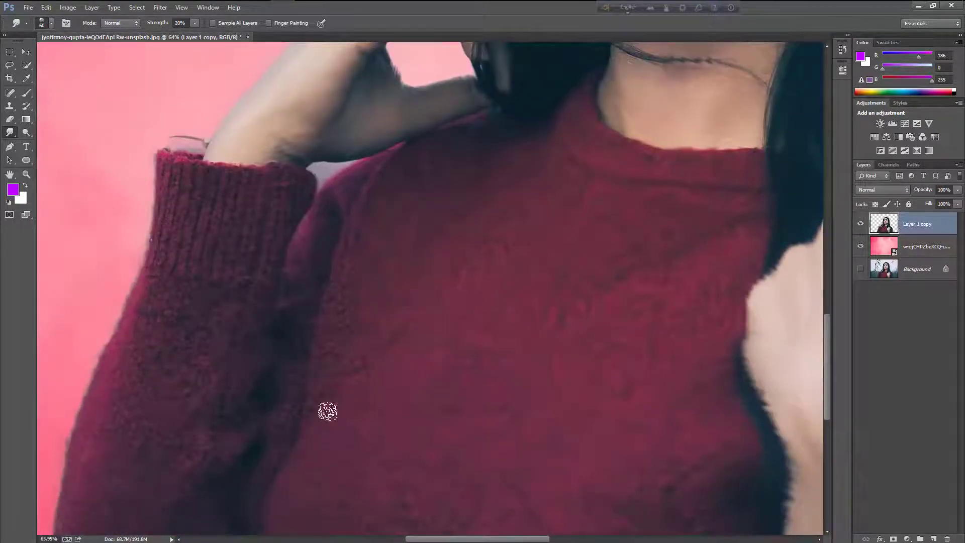
{"action": "mouse_move", "coordinate": [327, 412]}
{"action": "left_mouse_down"}
{"action": "mouse_move", "coordinate": [344, 355]}
{"action": "mouse_move", "coordinate": [280, 349]}
{"action": "mouse_move", "coordinate": [291, 382]}
{"action": "mouse_move", "coordinate": [276, 406]}
{"action": "mouse_move", "coordinate": [287, 387]}
{"action": "mouse_move", "coordinate": [332, 446]}
{"action": "mouse_move", "coordinate": [315, 355]}
{"action": "mouse_move", "coordinate": [334, 368]}
{"action": "left_mouse_up"}
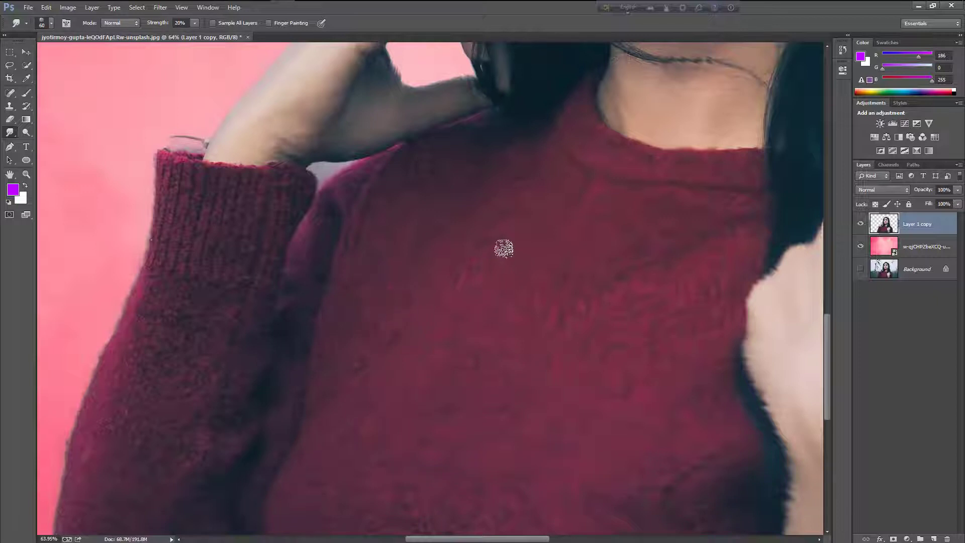
Scroll around the image to review the smudged portrait as a whole.
{"action": "scroll", "coordinate": [521, 446], "scroll_direction": "down", "scroll_amount": 5}
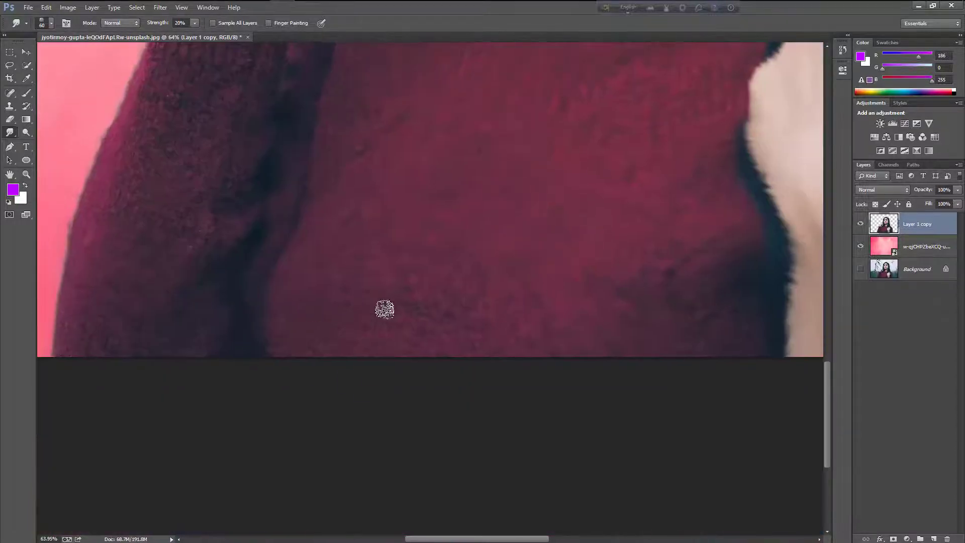
{"action": "scroll", "coordinate": [538, 413], "scroll_direction": "right", "scroll_amount": 3}
{"action": "scroll", "coordinate": [538, 413], "scroll_direction": "right", "scroll_amount": 5}
{"action": "scroll", "coordinate": [595, 215], "scroll_direction": "up", "scroll_amount": 5}
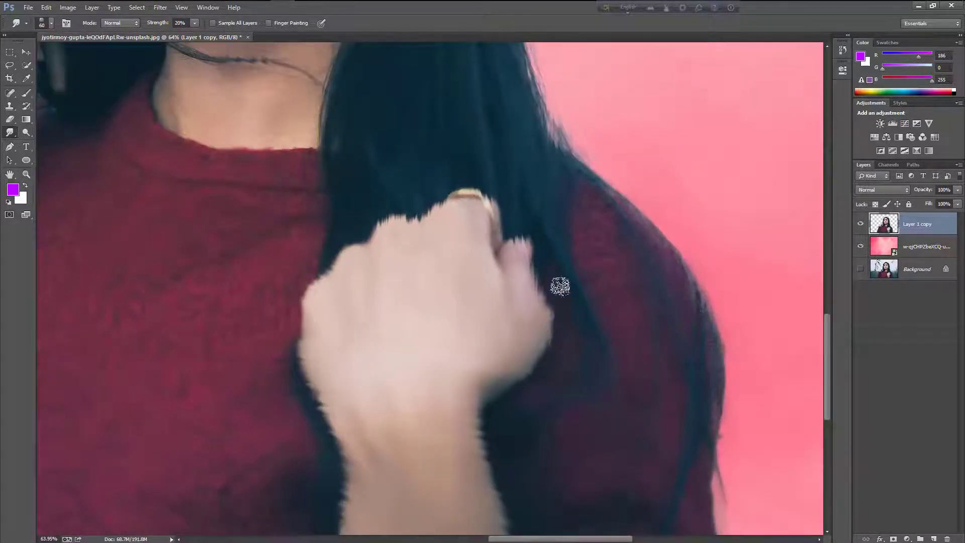
{"action": "scroll", "coordinate": [706, 323], "scroll_direction": "up", "scroll_amount": 3}
{"action": "scroll", "coordinate": [702, 437], "scroll_direction": "left", "scroll_amount": 5}
{"action": "scroll", "coordinate": [590, 401], "scroll_direction": "up", "scroll_amount": 4}
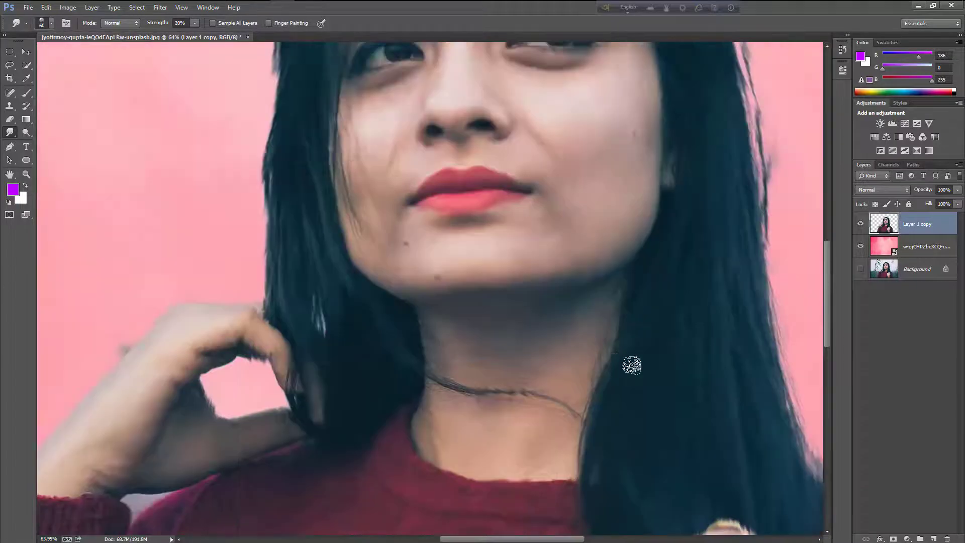
{"action": "scroll", "coordinate": [518, 334], "scroll_direction": "left", "scroll_amount": 2}
{"action": "scroll", "coordinate": [518, 334], "scroll_direction": "down", "scroll_amount": 2}
{"action": "scroll", "coordinate": [528, 394], "scroll_direction": "up", "scroll_amount": 4}
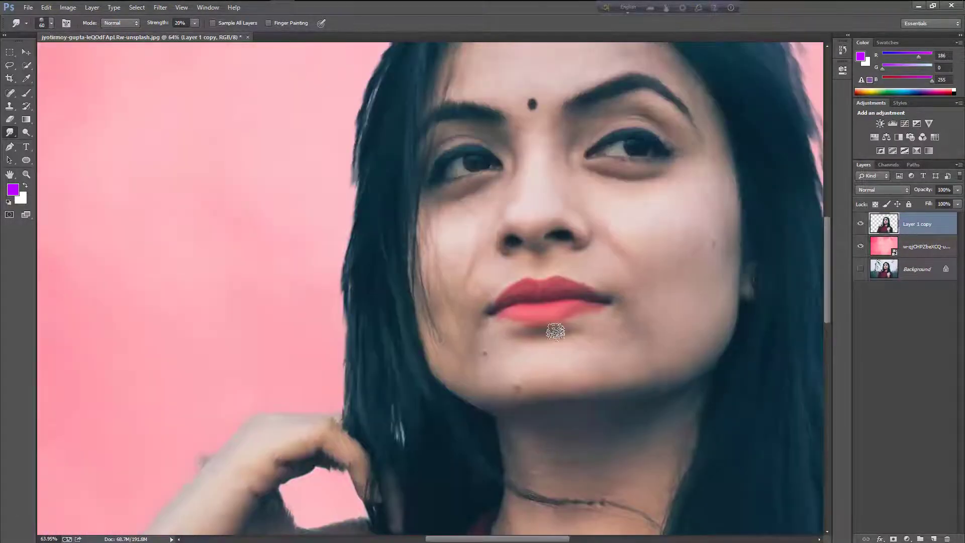
{"action": "scroll", "coordinate": [555, 331], "scroll_direction": "down", "scroll_amount": 3}
{"action": "scroll", "coordinate": [477, 315], "scroll_direction": "down", "scroll_amount": 3}
{"action": "scroll", "coordinate": [260, 322], "scroll_direction": "down", "scroll_amount": 1}
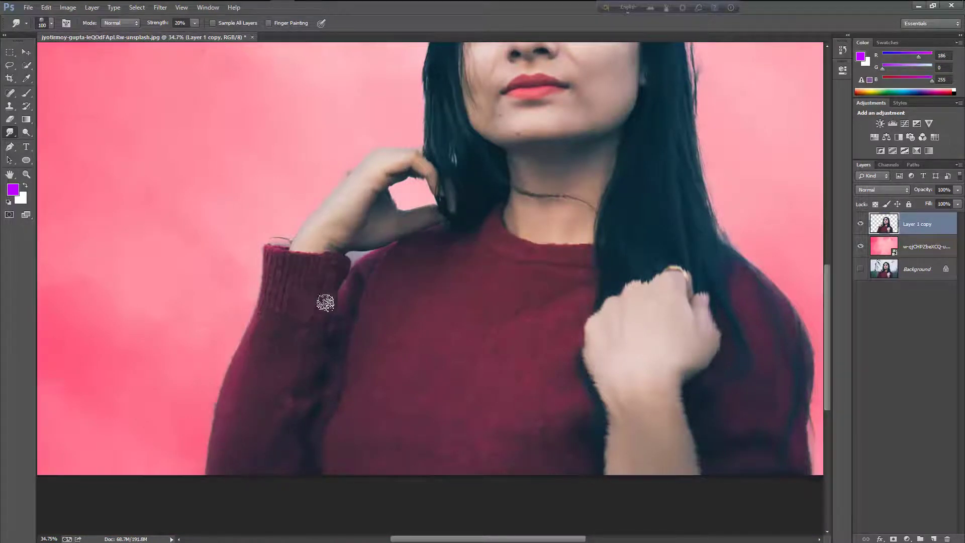
{"action": "scroll", "coordinate": [281, 265], "scroll_direction": "down", "scroll_amount": 2}
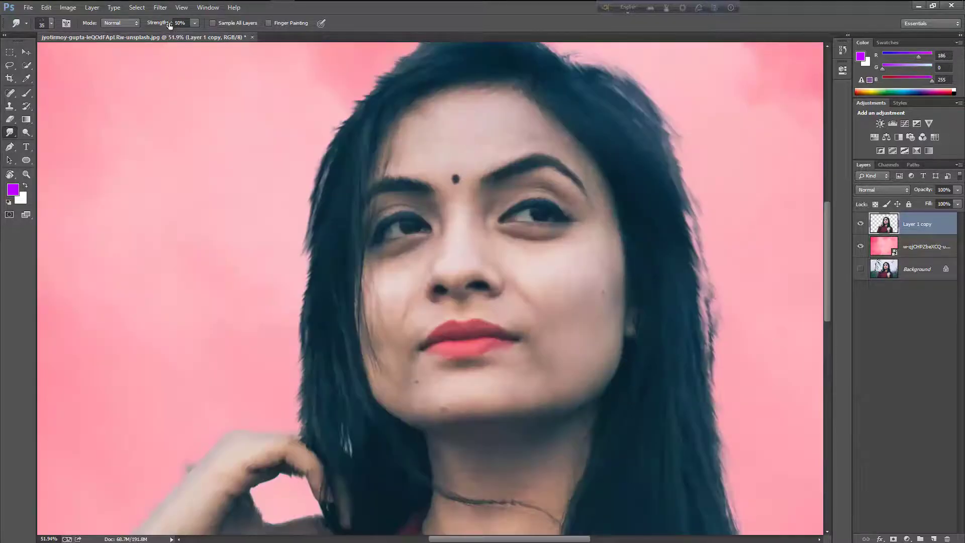
Apply Oil Paint with cleanliness 3, scale 0.1, and bristle detail and shine at 0.
{"action": "left_click", "coordinate": [160, 7]}
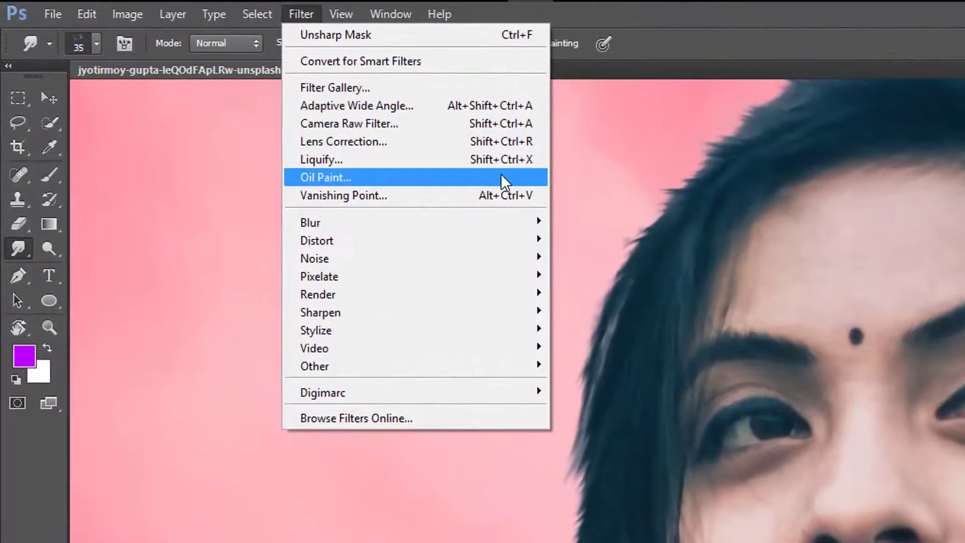
{"action": "left_click", "coordinate": [251, 93]}
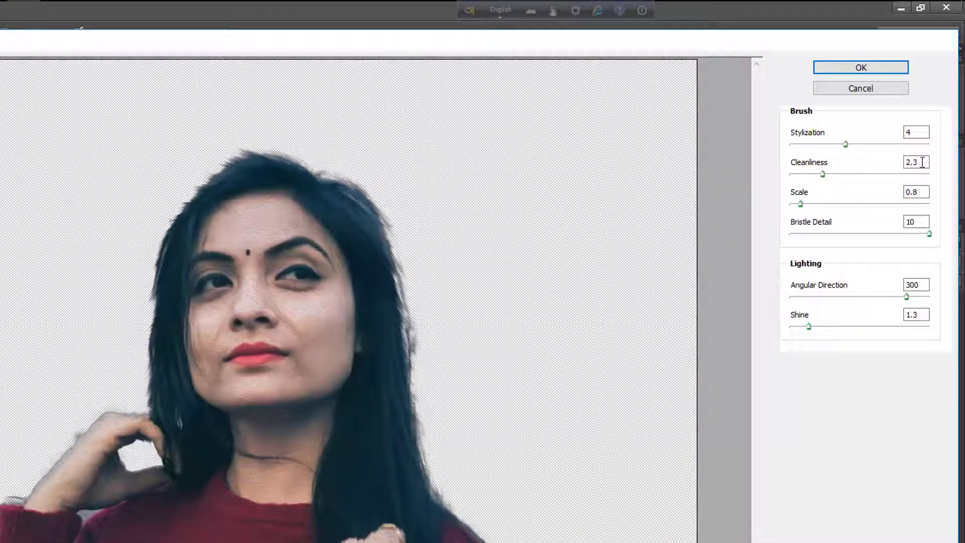
{"action": "type", "text": "3"}
{"action": "key", "text": "Tab"}
{"action": "type", "text": "0.1"}
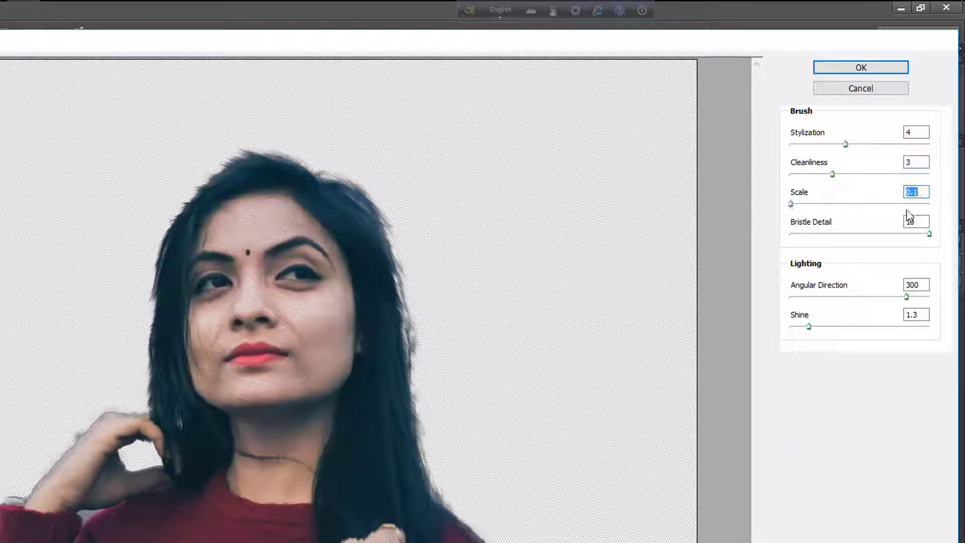
{"action": "key", "text": "Tab"}
{"action": "key", "text": "Tab"}
{"action": "type", "text": "0"}
{"action": "key", "text": "Tab"}
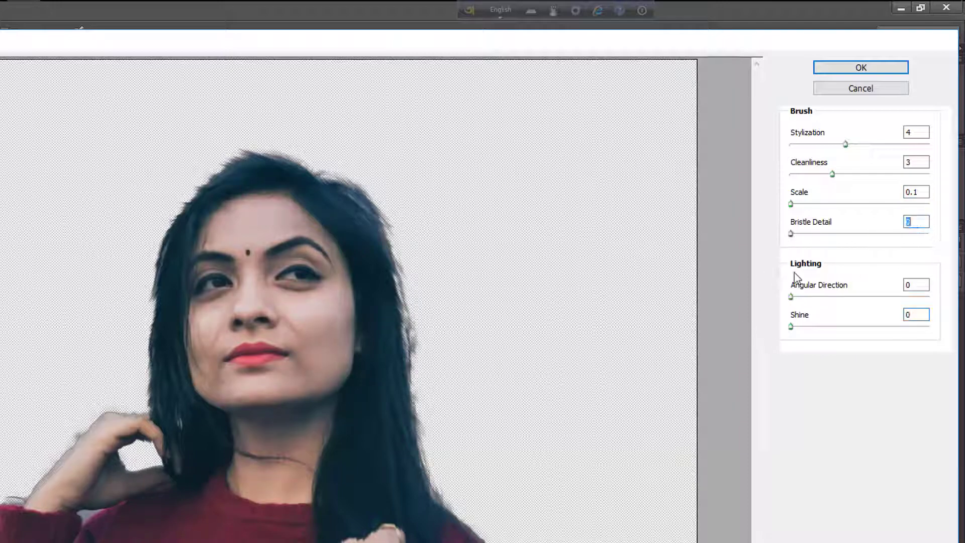
{"action": "left_click", "coordinate": [860, 68]}
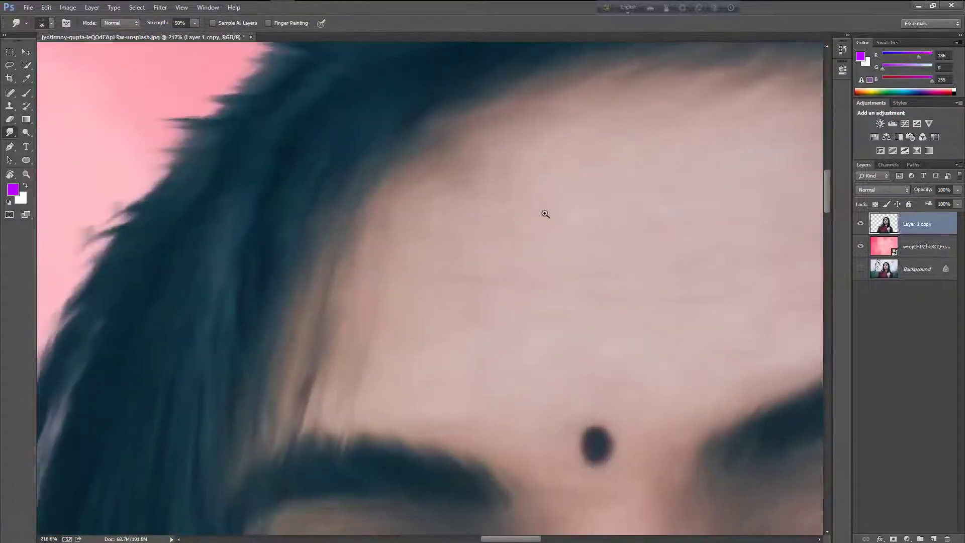
{"action": "scroll", "coordinate": [430, 248], "scroll_direction": "down", "scroll_amount": 3}
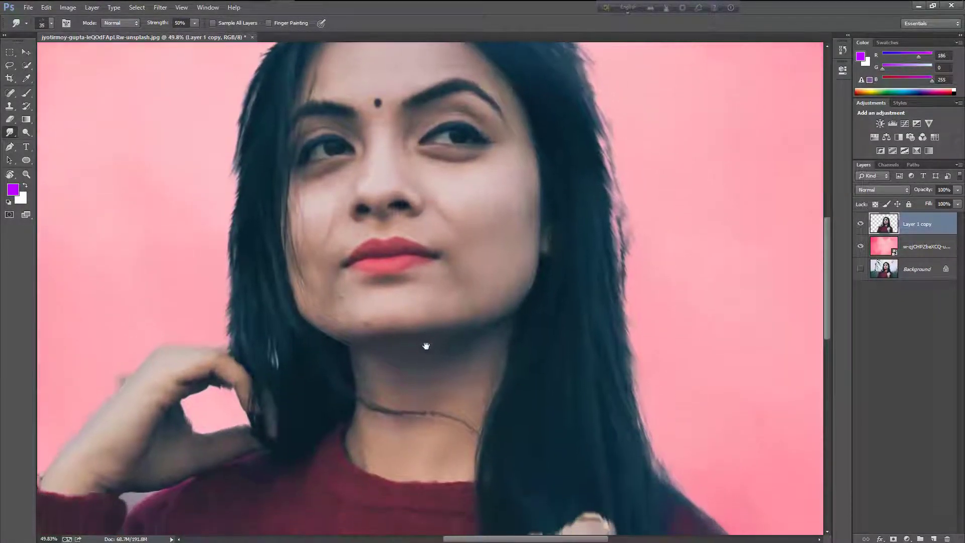
{"action": "scroll", "coordinate": [427, 344], "scroll_direction": "down", "scroll_amount": 2}
{"action": "left_click_drag", "start_coordinate": [440, 364], "coordinate": [386, 349]}
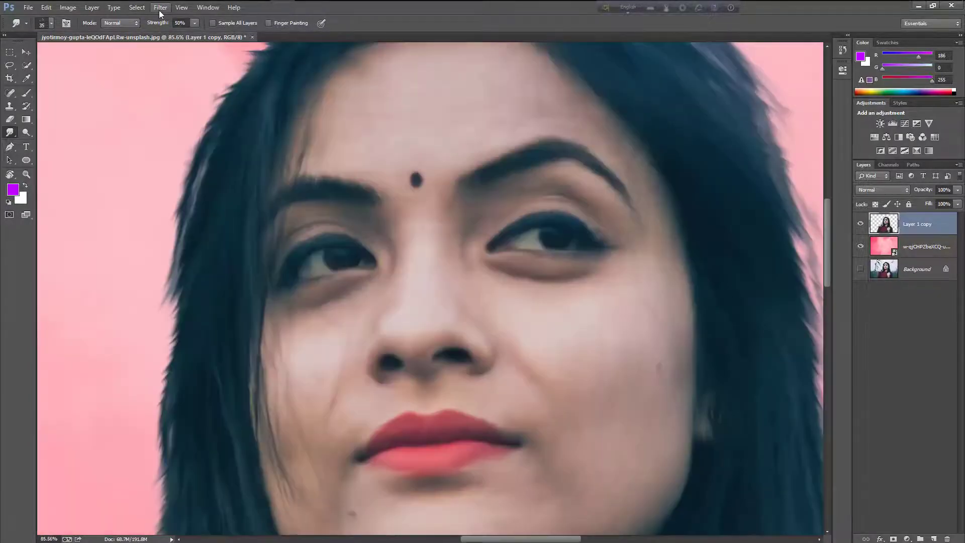
{"action": "left_click", "coordinate": [161, 8]}
{"action": "mouse_move", "coordinate": [267, 218]}
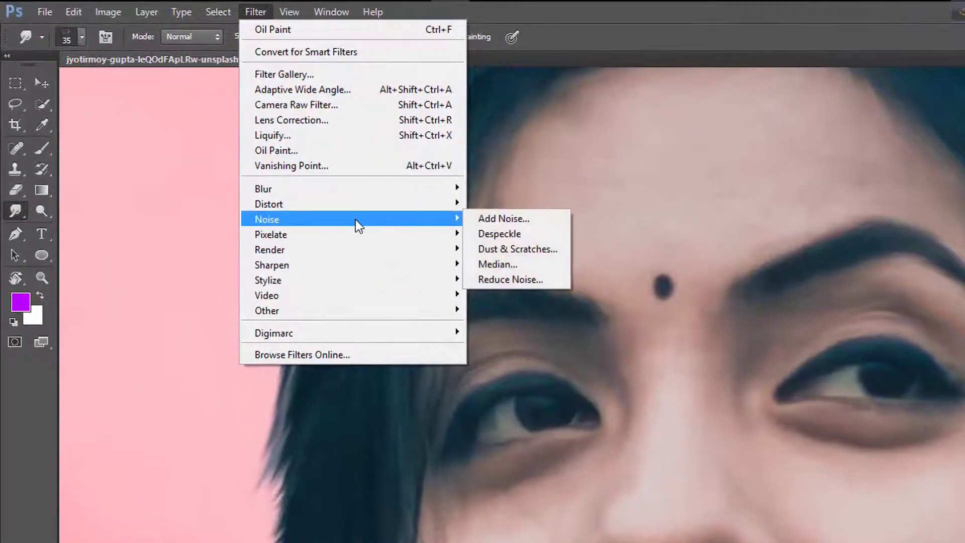
Apply Reduce Noise at strength 10 with no detail preservation.
{"action": "left_click", "coordinate": [504, 281]}
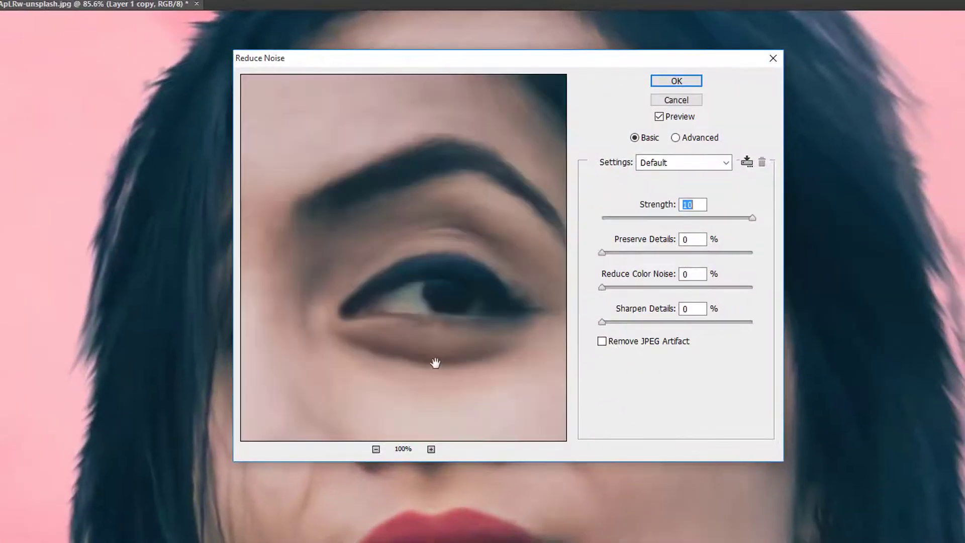
{"action": "left_click_drag", "start_coordinate": [435, 363], "coordinate": [408, 302]}
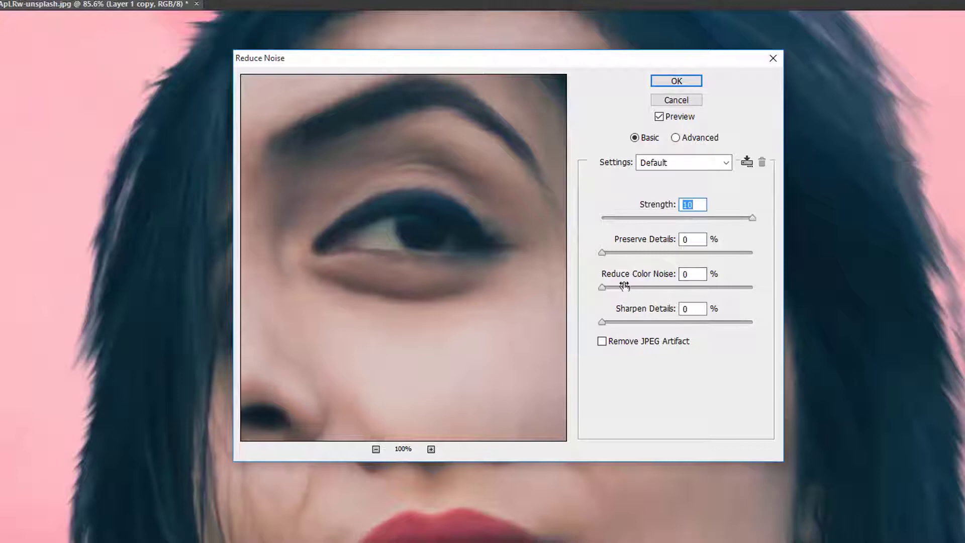
{"action": "left_click", "coordinate": [676, 81]}
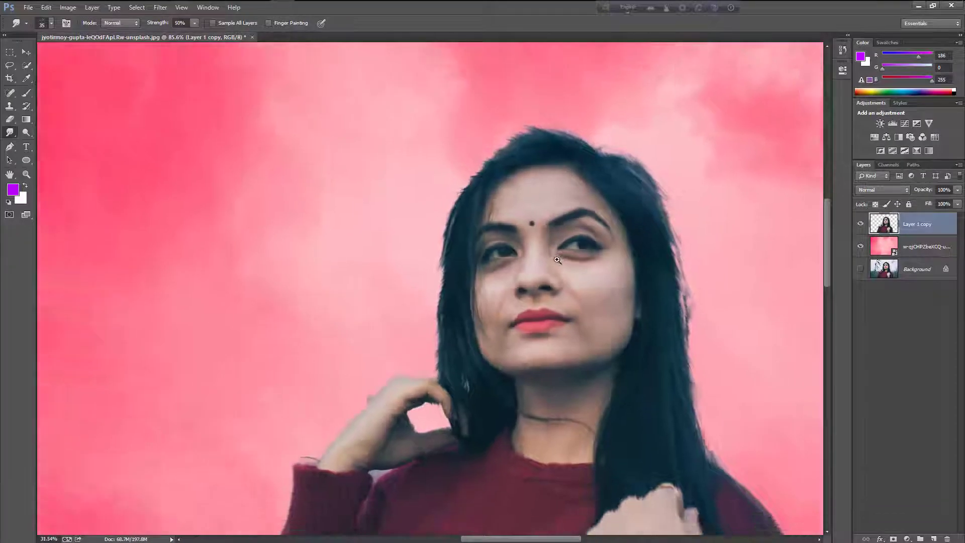
{"action": "key", "text": "ctrl+0"}
{"action": "left_click", "coordinate": [910, 257]}
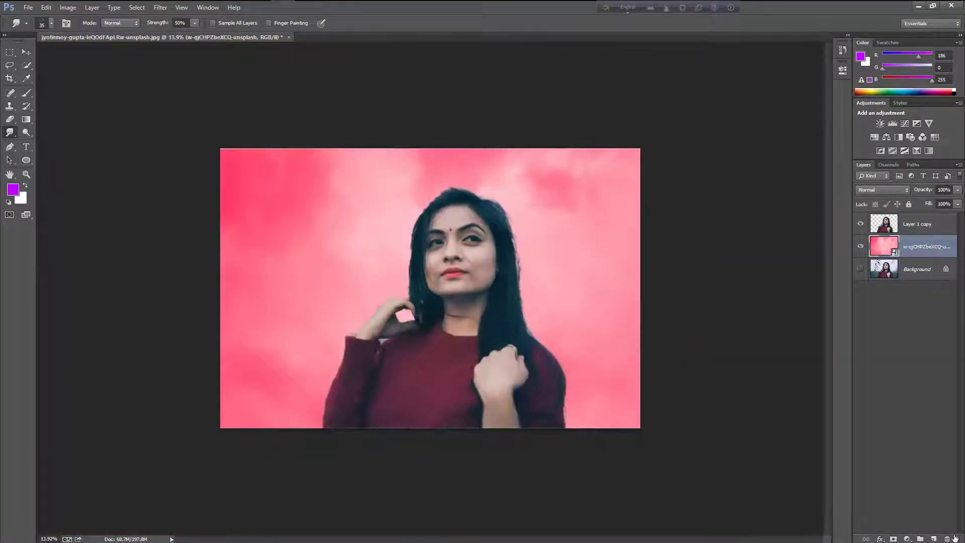
Add Layer 1 above the background and load the enlarged 1500 streaky brush preset.
{"action": "left_click", "coordinate": [934, 539]}
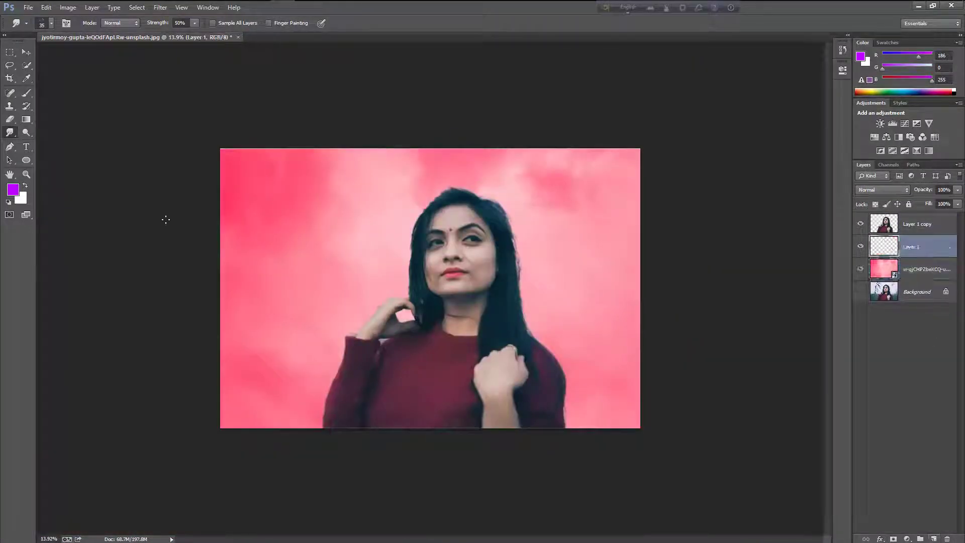
{"action": "left_click", "coordinate": [26, 94]}
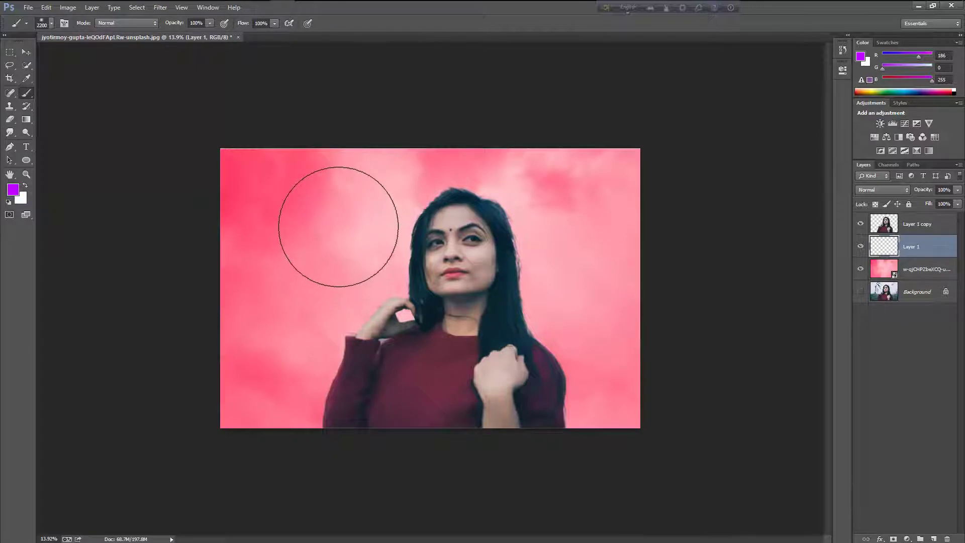
{"action": "right_click", "coordinate": [343, 227]}
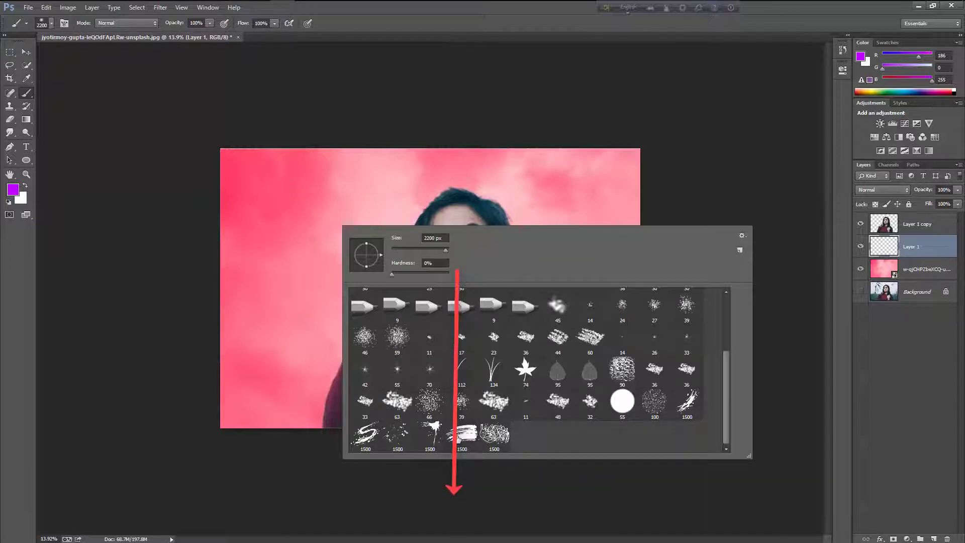
{"action": "double_click", "coordinate": [462, 440]}
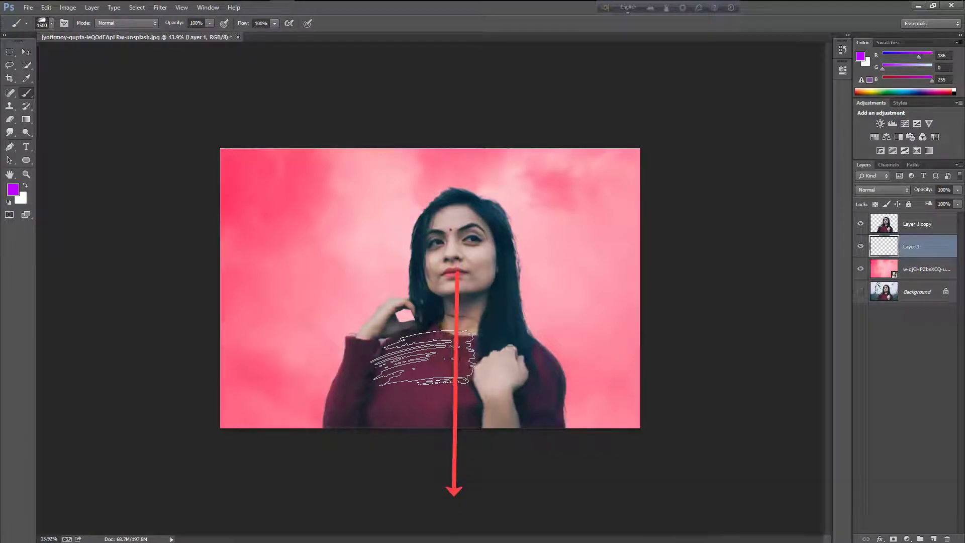
{"action": "key", "text": "bracketright"}
{"action": "key", "text": "bracketright"}
{"action": "key", "text": "bracketright"}
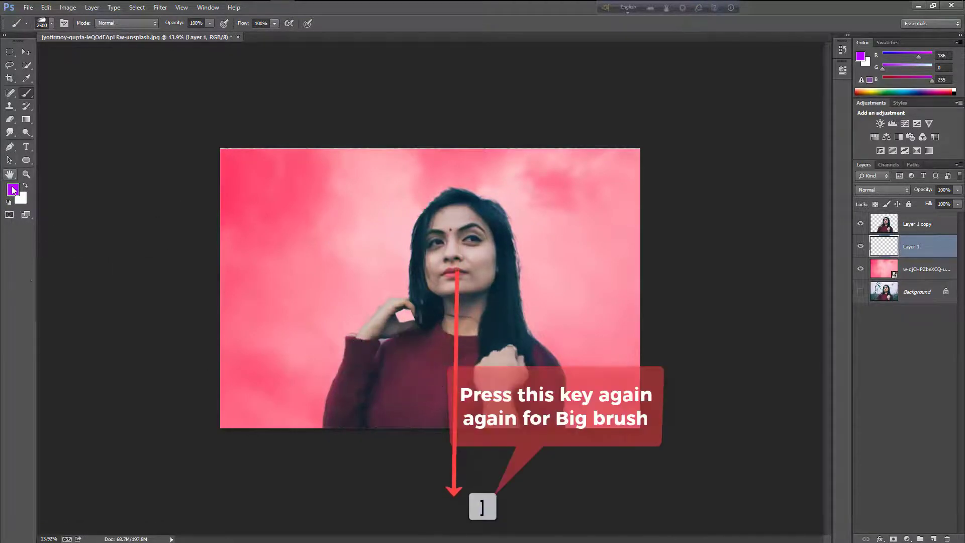
{"action": "left_click", "coordinate": [13, 190]}
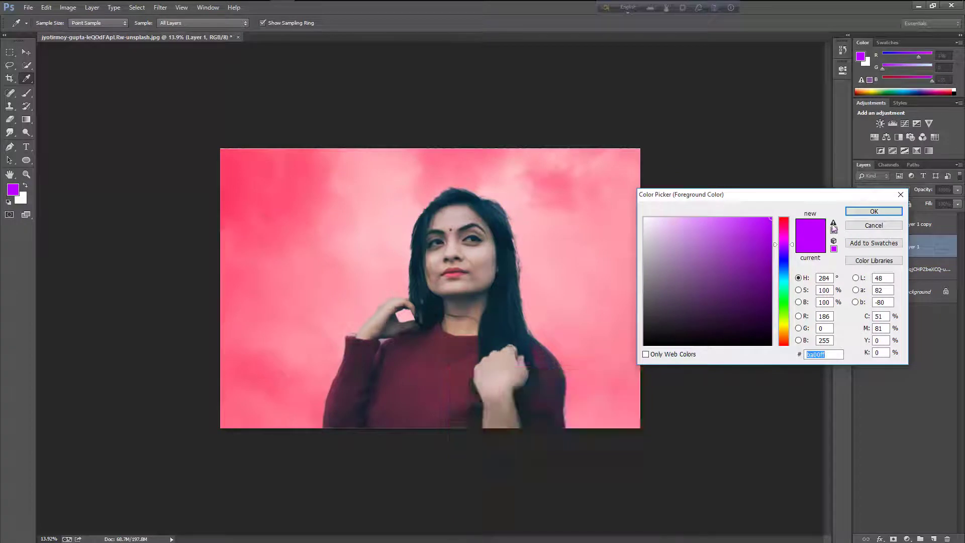
Paint a lower-left streak in a darker pink sampled from the cloud background.
{"action": "left_click", "coordinate": [865, 226]}
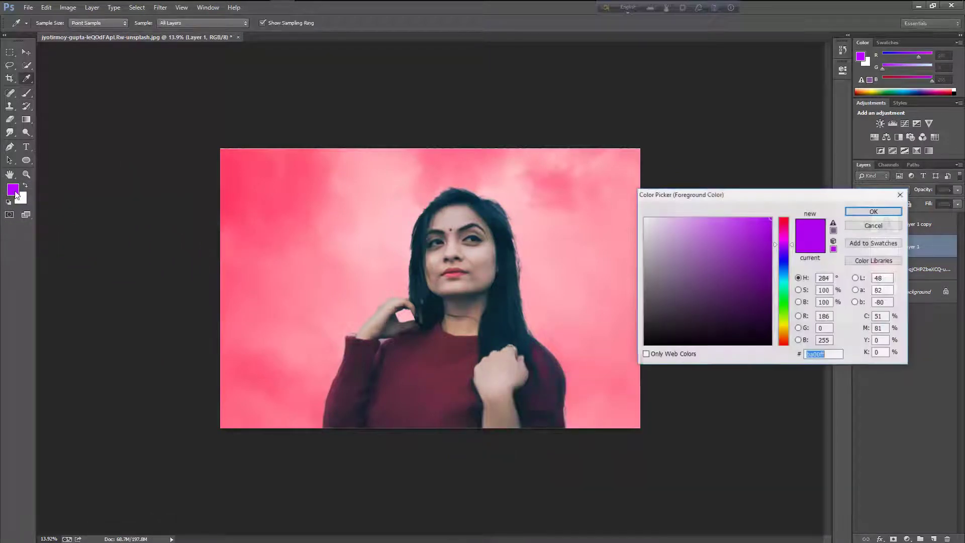
{"action": "left_click", "coordinate": [13, 191]}
{"action": "left_click", "coordinate": [295, 188]}
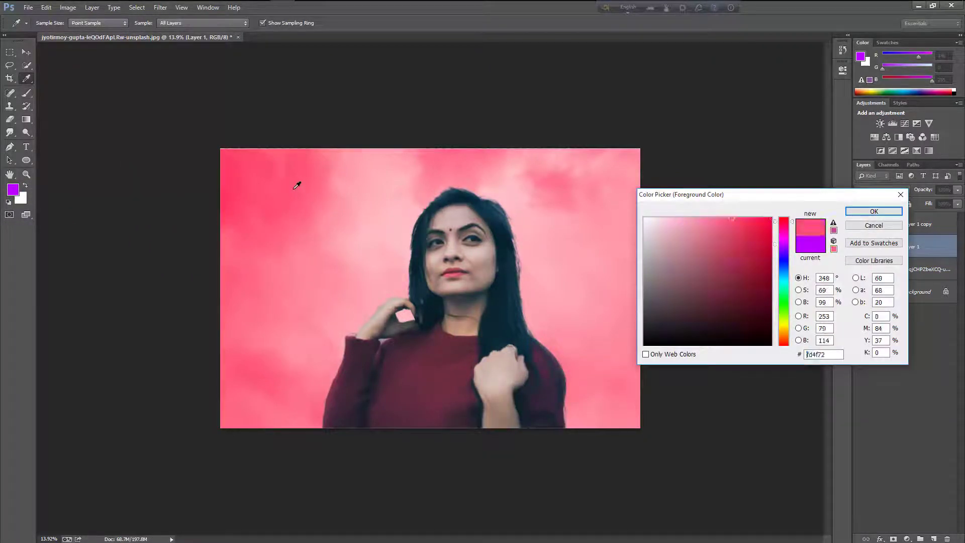
{"action": "left_click", "coordinate": [735, 230]}
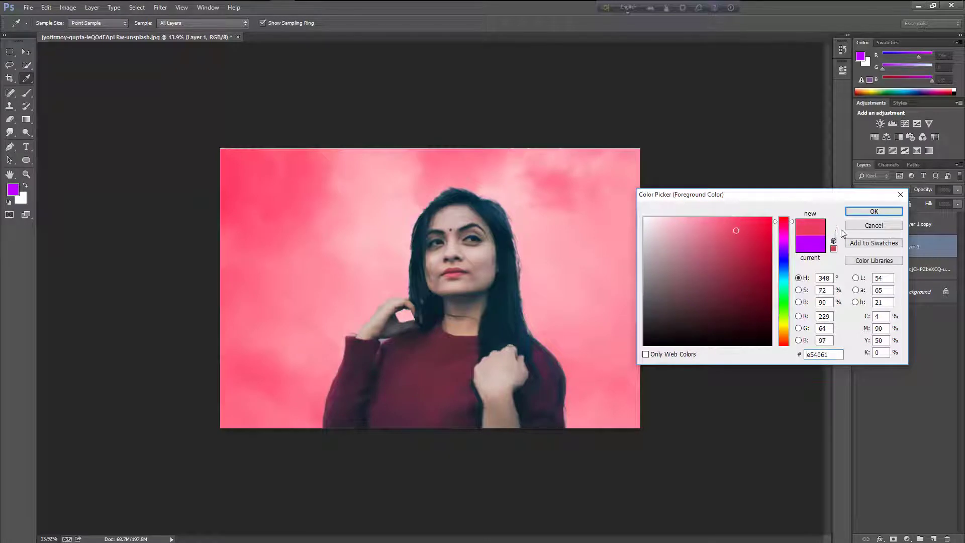
{"action": "left_click", "coordinate": [859, 215]}
{"action": "key", "text": "b"}
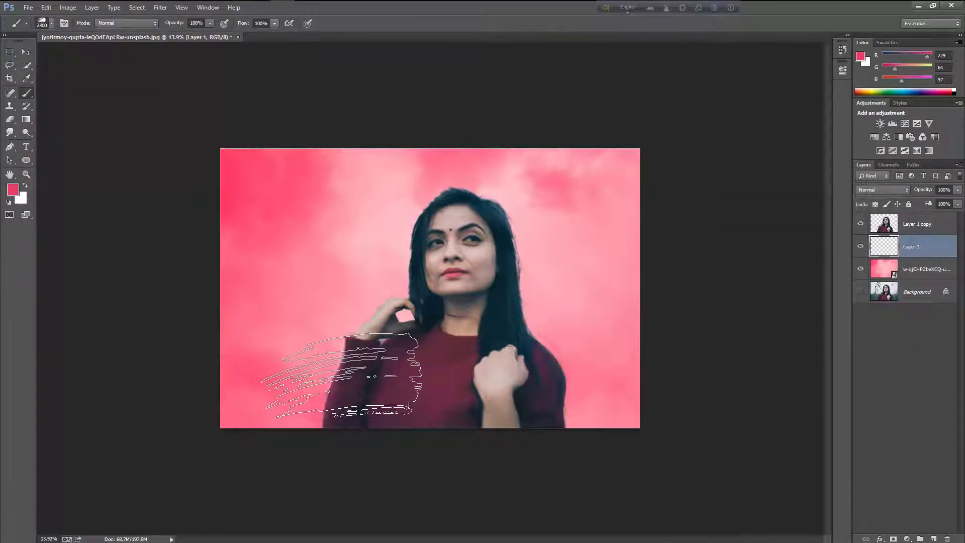
{"action": "left_click", "coordinate": [345, 385]}
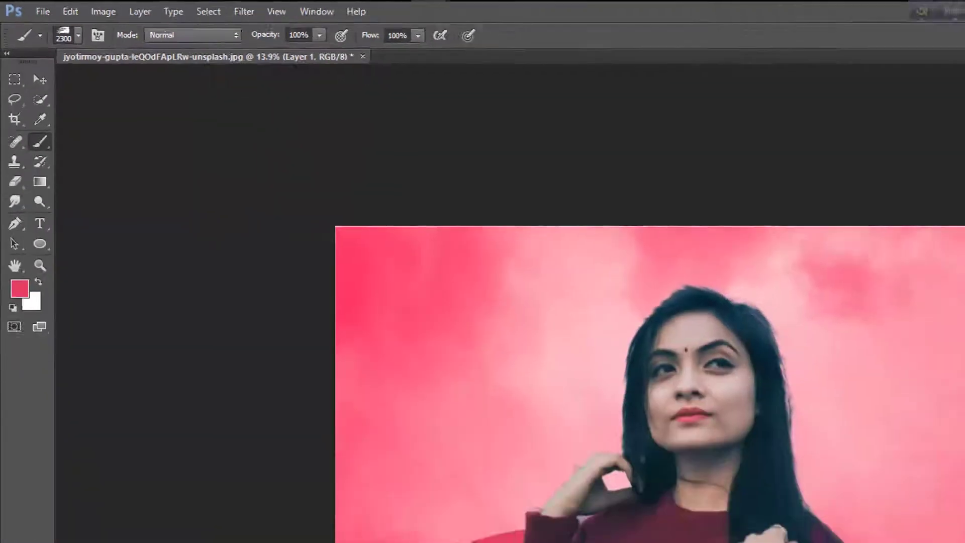
Rotate the brush tip angle and widen its spacing to about 201%.
{"action": "left_click", "coordinate": [207, 74]}
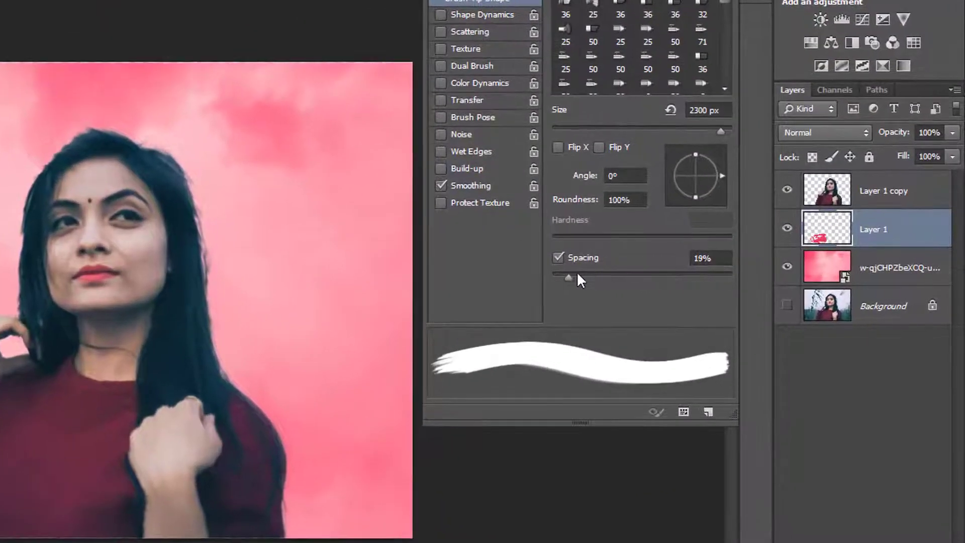
{"action": "left_click_drag", "start_coordinate": [577, 278], "coordinate": [687, 277]}
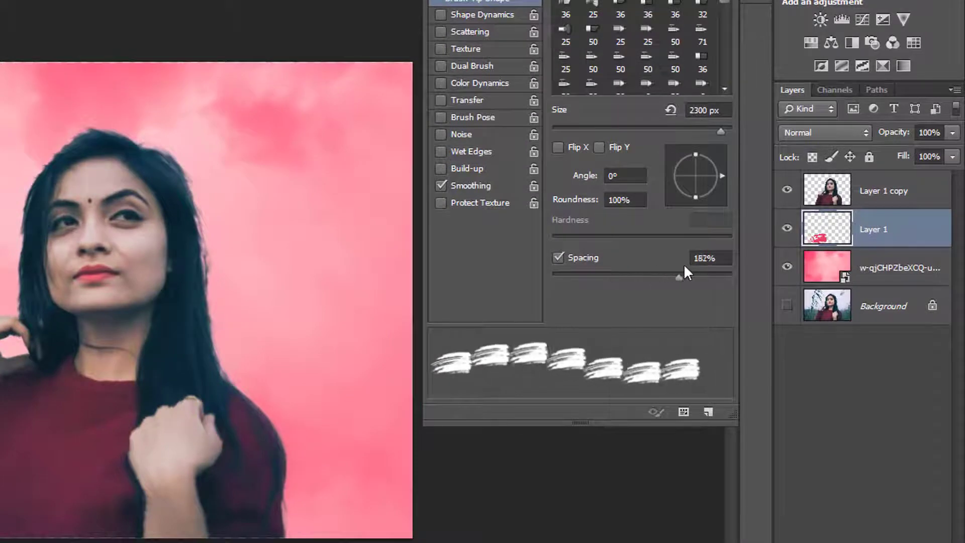
{"action": "mouse_move", "coordinate": [722, 176]}
{"action": "left_mouse_down"}
{"action": "mouse_move", "coordinate": [707, 166]}
{"action": "mouse_move", "coordinate": [640, 164]}
{"action": "mouse_move", "coordinate": [638, 174]}
{"action": "left_mouse_up"}
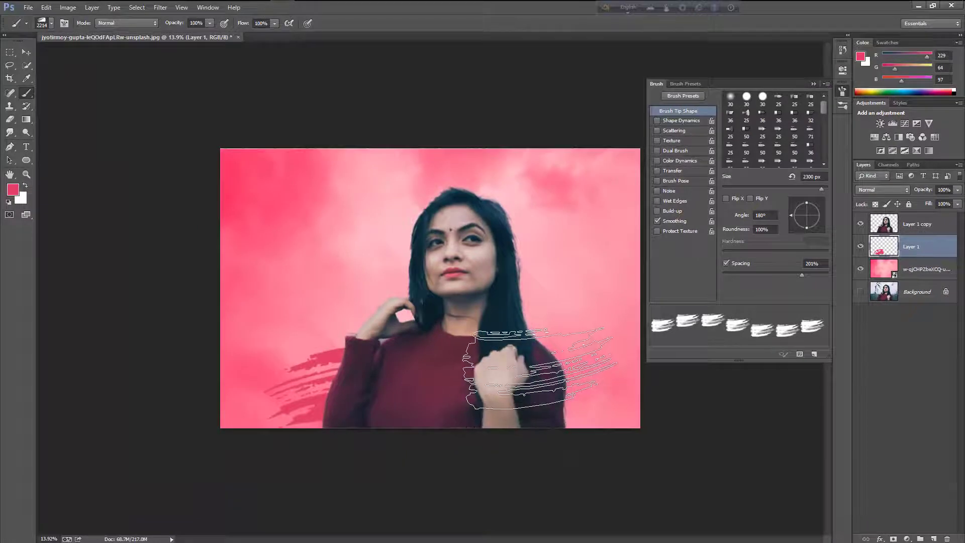
{"action": "right_click", "coordinate": [286, 482]}
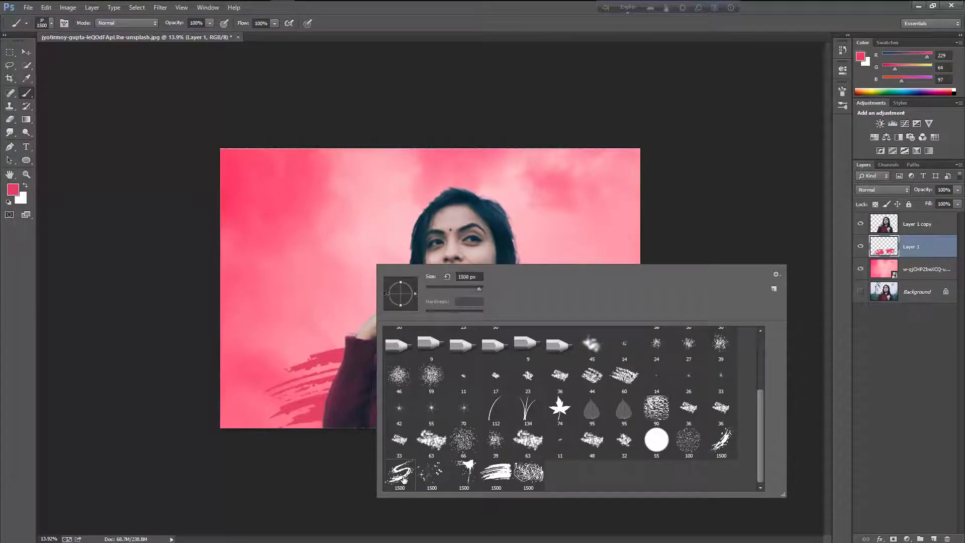
Pick the splatter brush from the presets and enlarge it slightly.
{"action": "double_click", "coordinate": [402, 475]}
{"action": "key", "text": "bracketright"}
{"action": "key", "text": "bracketright"}
{"action": "key", "text": "bracketright"}
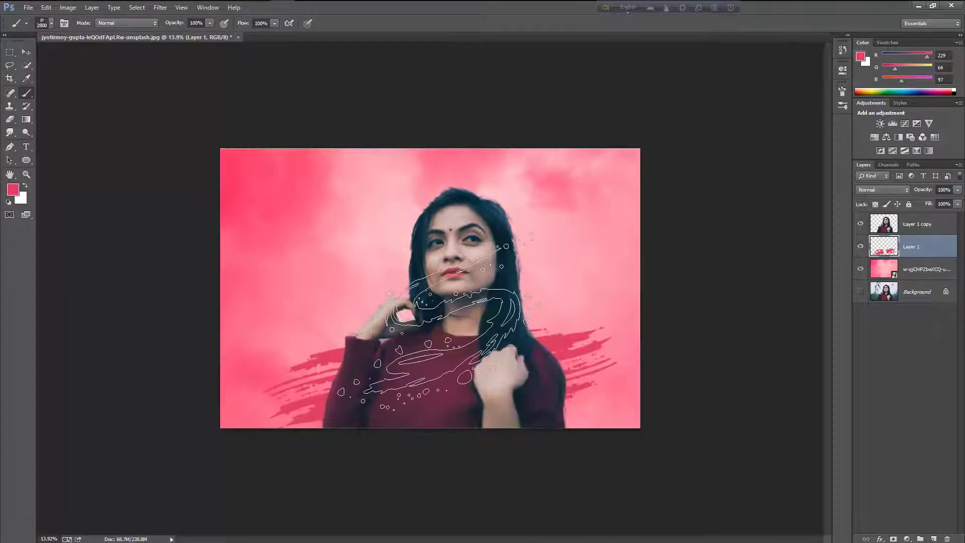
{"action": "key", "text": "bracketright"}
{"action": "right_click", "coordinate": [520, 304]}
{"action": "double_click", "coordinate": [608, 512]}
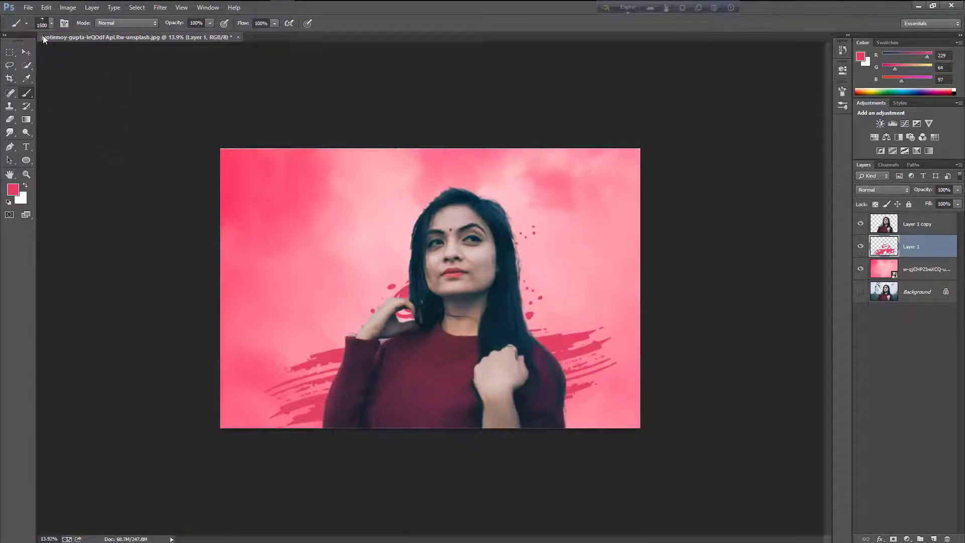
Set brush spacing to 78% with a tilted angle, stamp a splatter by her raised hand, and pick a deeper red.
{"action": "left_click", "coordinate": [64, 22]}
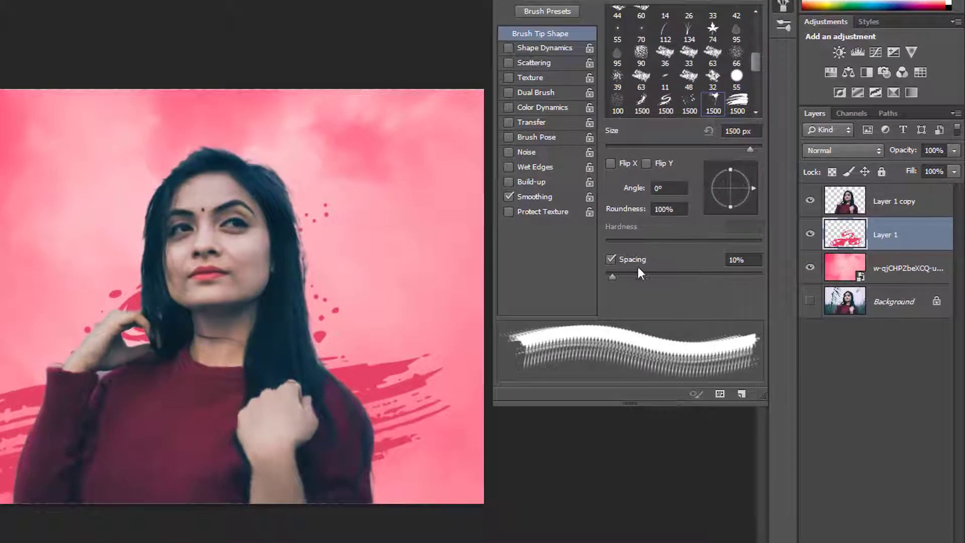
{"action": "left_click_drag", "start_coordinate": [621, 274], "coordinate": [666, 276]}
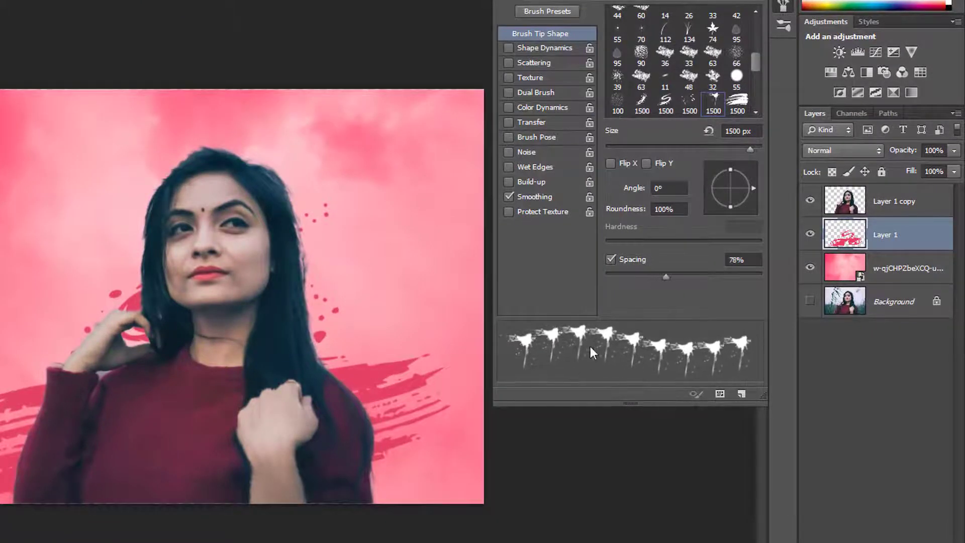
{"action": "left_click_drag", "start_coordinate": [751, 182], "coordinate": [747, 227]}
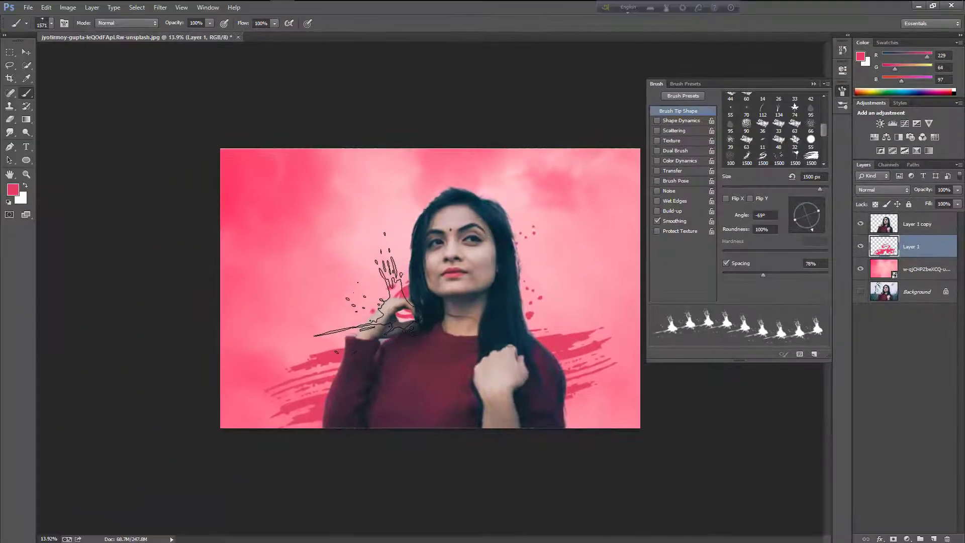
{"action": "left_click", "coordinate": [385, 299]}
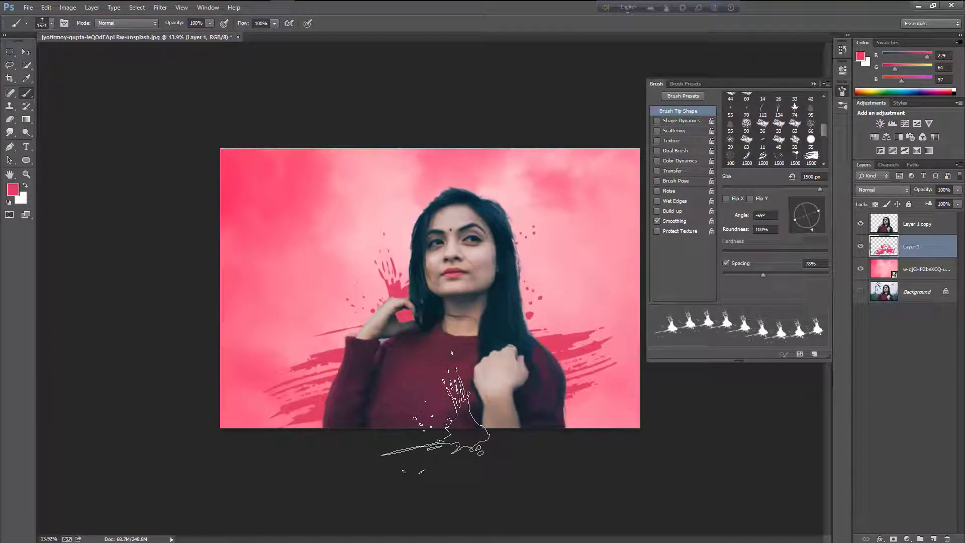
{"action": "left_click", "coordinate": [812, 85]}
{"action": "left_click", "coordinate": [13, 190]}
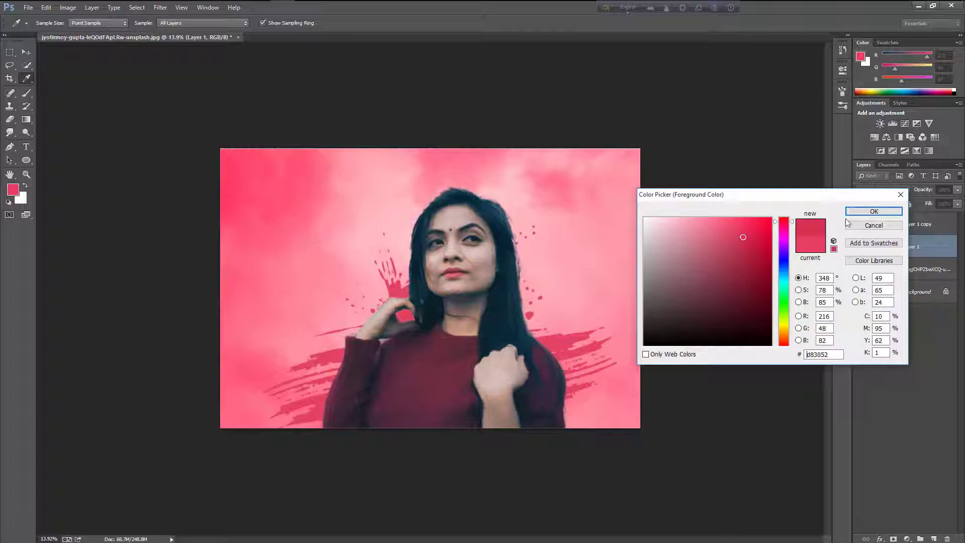
Confirm the deeper red, then stamp a large splatter around the woman's head and shoulders.
{"action": "left_click", "coordinate": [874, 211]}
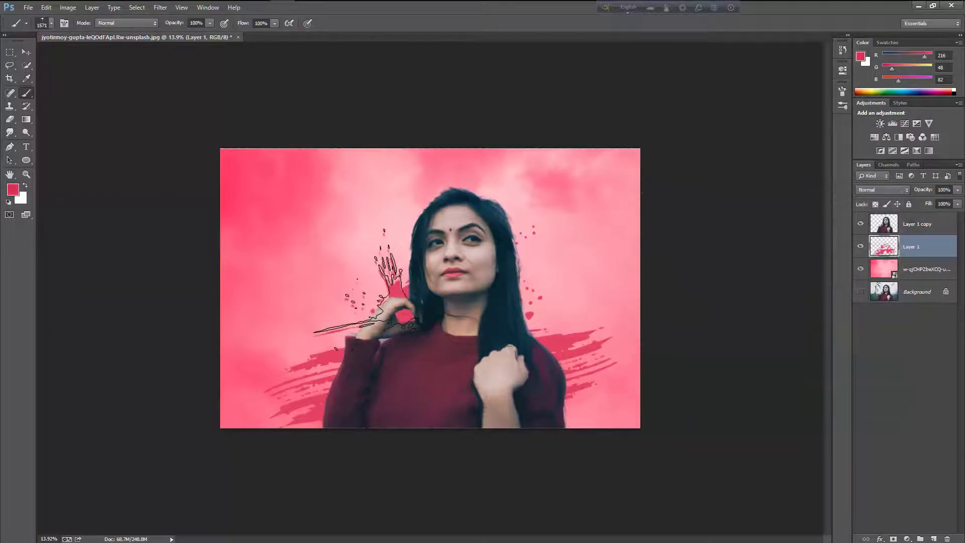
{"action": "right_click", "coordinate": [352, 246]}
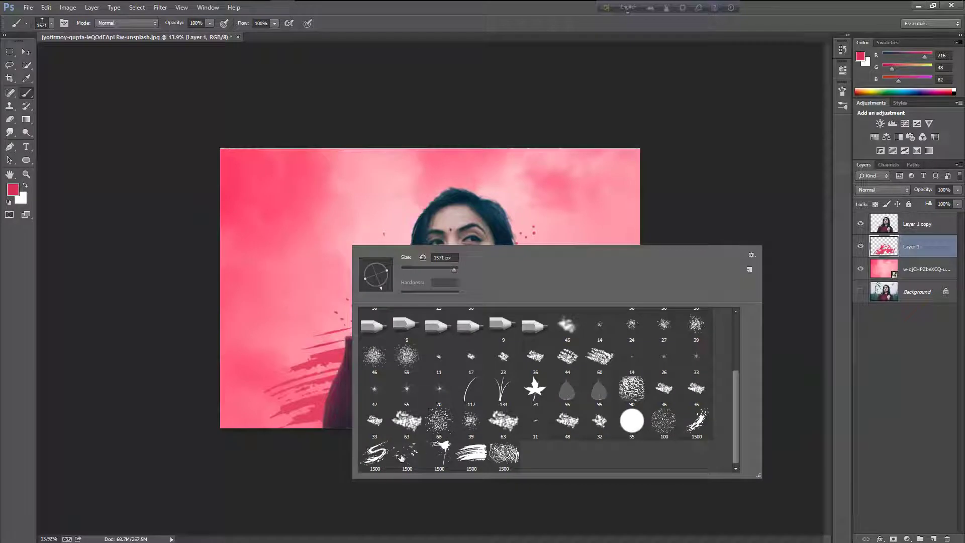
{"action": "double_click", "coordinate": [402, 457]}
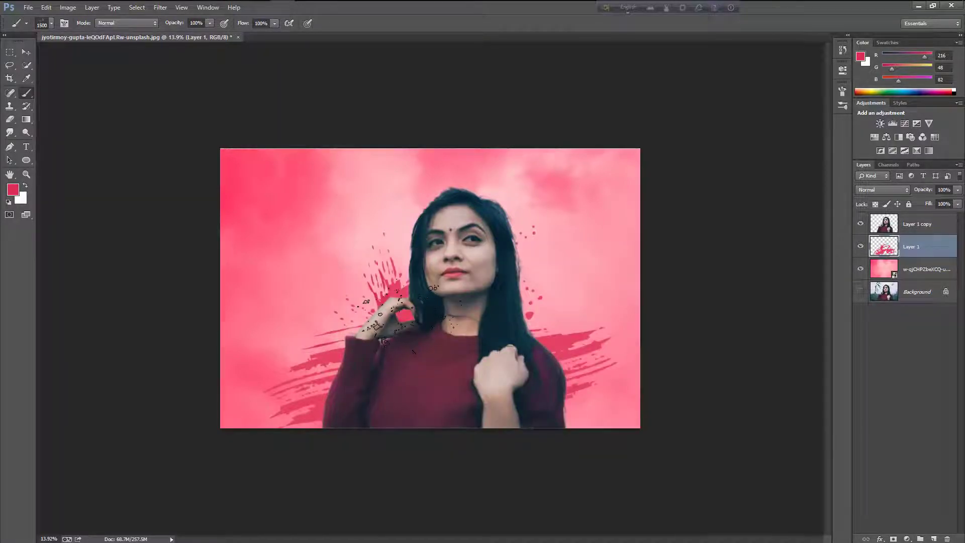
{"action": "key", "text": "bracketright"}
{"action": "key", "text": "bracketright"}
{"action": "key", "text": "bracketright"}
{"action": "key", "text": "bracketright"}
{"action": "key", "text": "bracketright"}
{"action": "key", "text": "bracketright"}
{"action": "key", "text": "bracketright"}
{"action": "key", "text": "bracketright"}
{"action": "key", "text": "bracketright"}
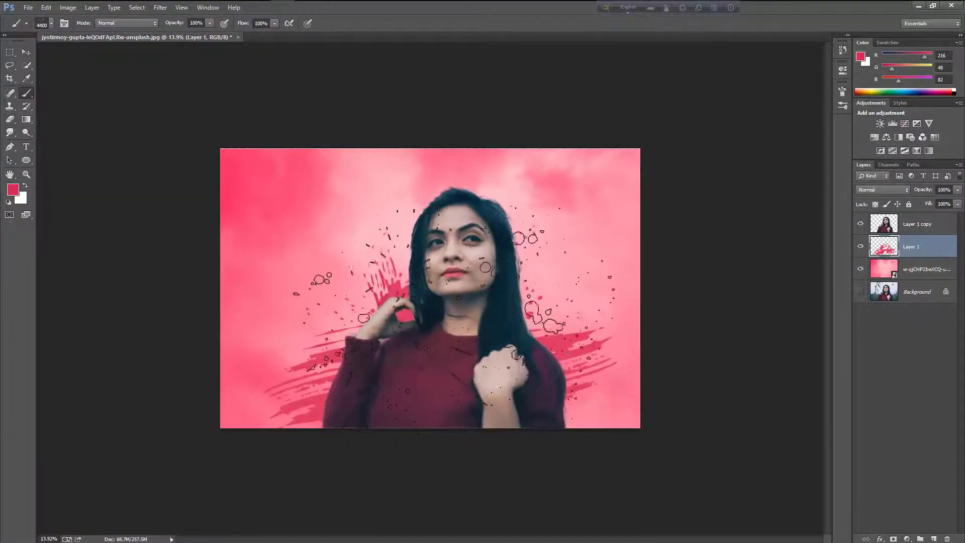
{"action": "key", "text": "bracketright"}
{"action": "key", "text": "bracketright"}
{"action": "key", "text": "bracketright"}
{"action": "left_click", "coordinate": [455, 326]}
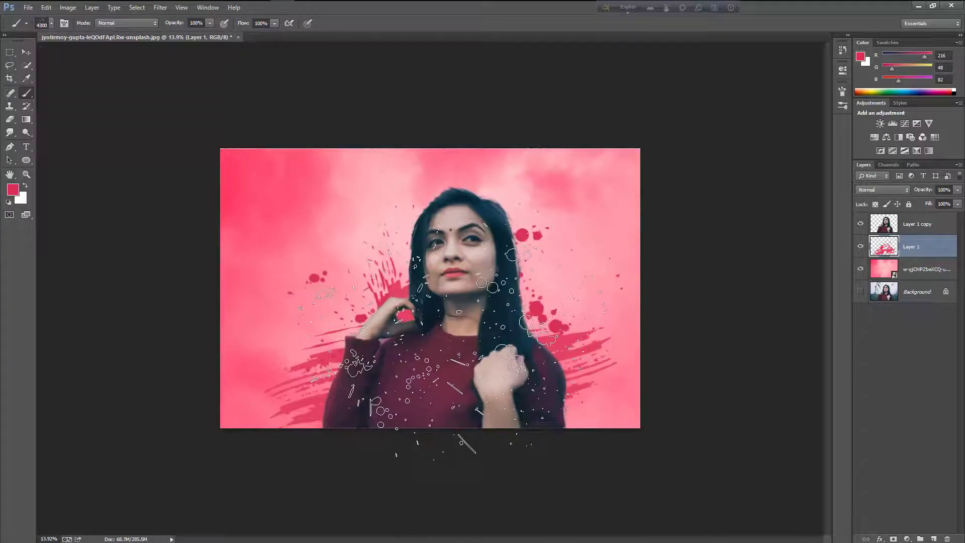
Draw a rectangular marquee covering everything except the narrow left strip.
{"action": "key", "text": "v"}
{"action": "right_click", "coordinate": [10, 52]}
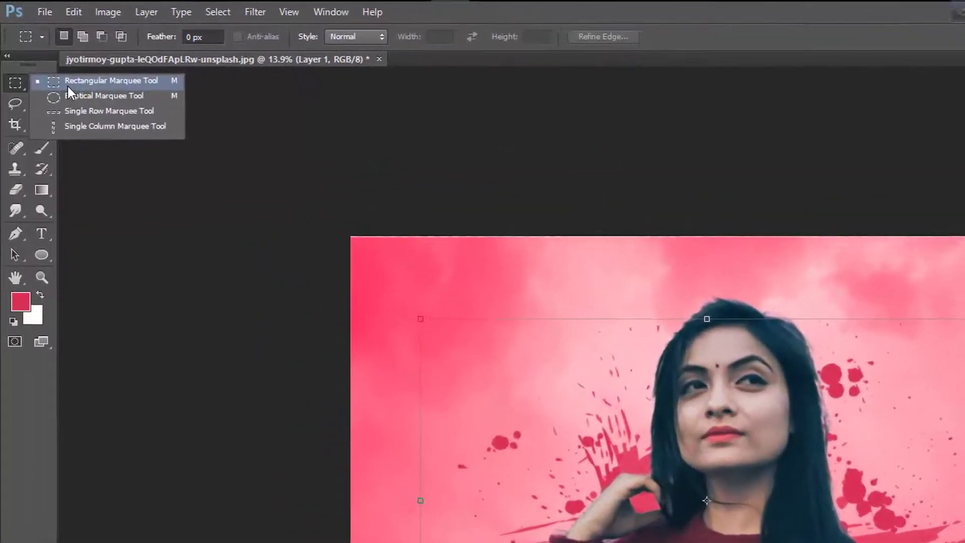
{"action": "left_click", "coordinate": [45, 51]}
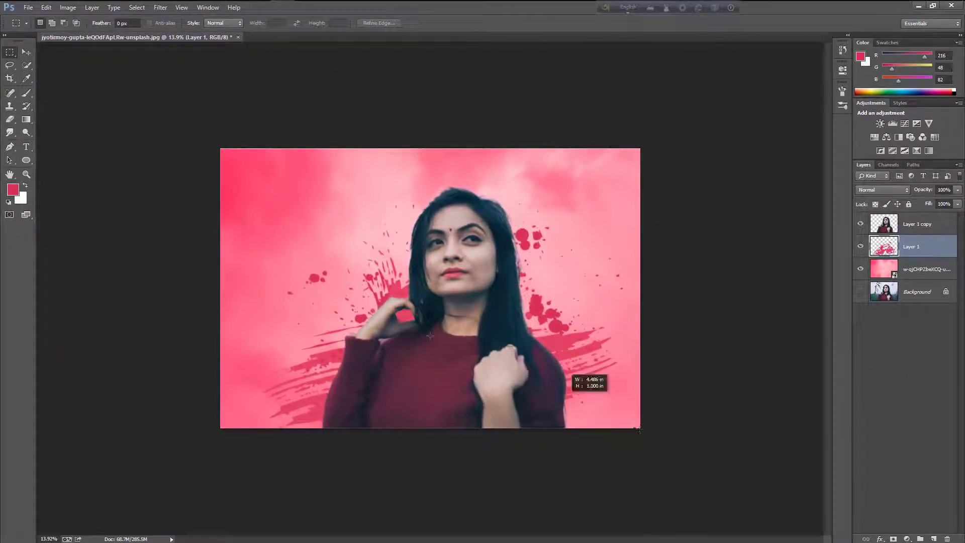
{"action": "left_click_drag", "start_coordinate": [638, 429], "coordinate": [259, 148]}
{"action": "left_click", "coordinate": [68, 7]}
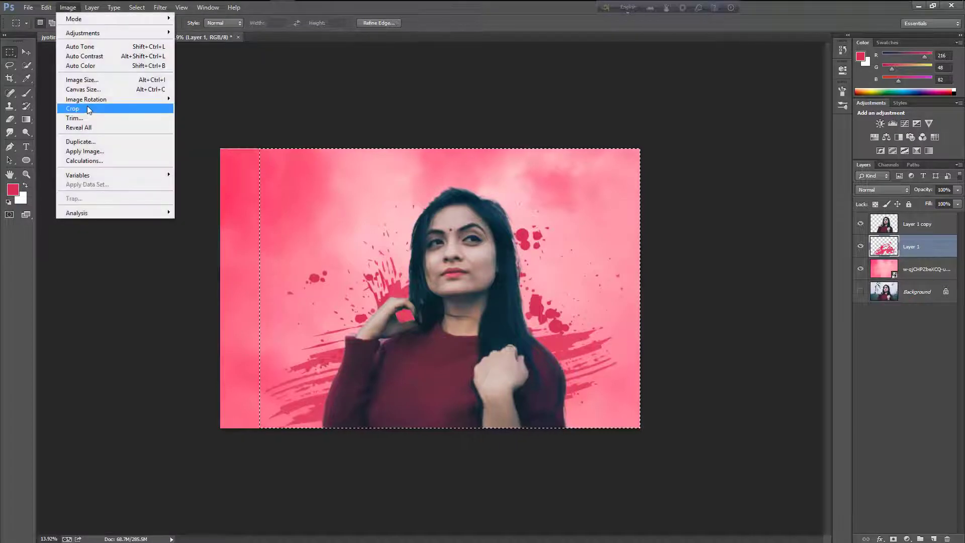
Crop to the selection, add a mask to Layer 1 copy, and move the woman higher.
{"action": "left_click", "coordinate": [87, 109]}
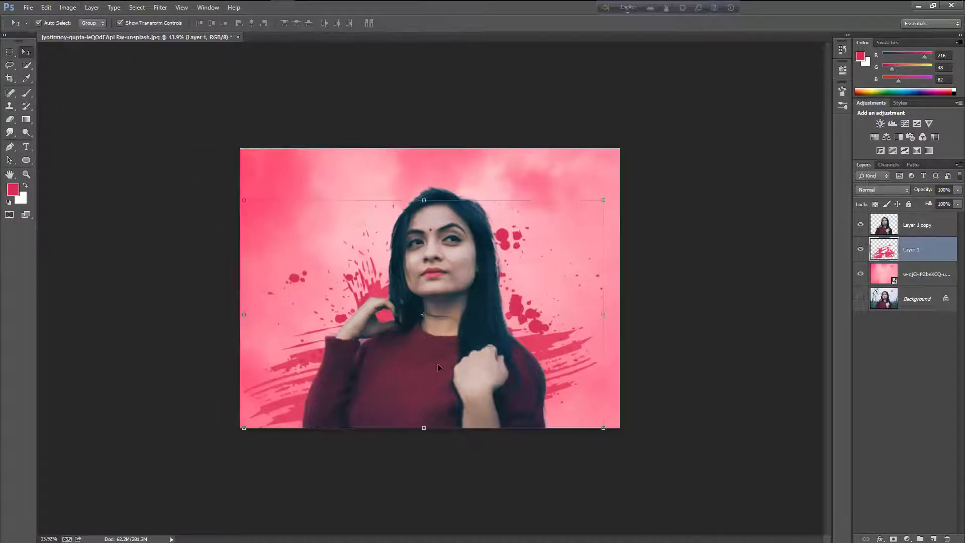
{"action": "key", "text": "v"}
{"action": "left_click", "coordinate": [476, 369]}
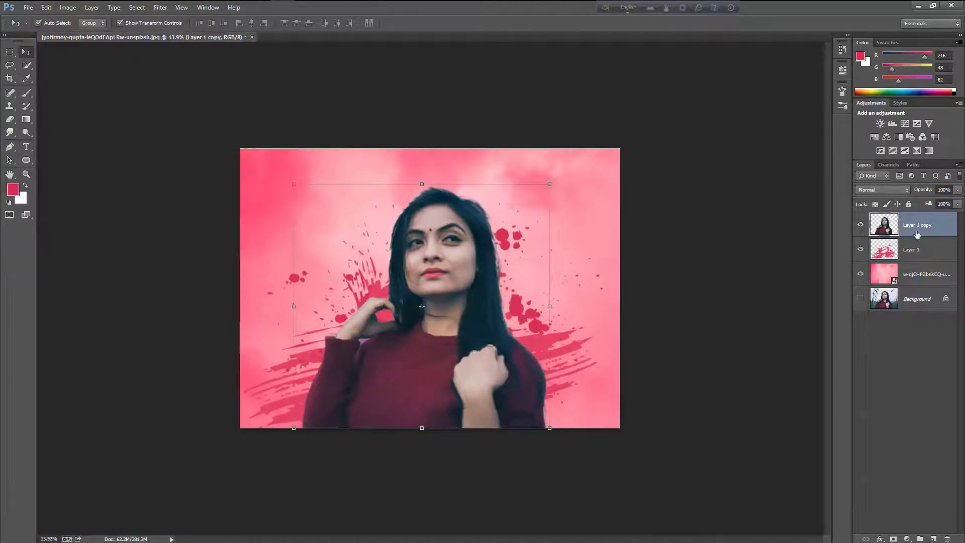
{"action": "left_click", "coordinate": [894, 539]}
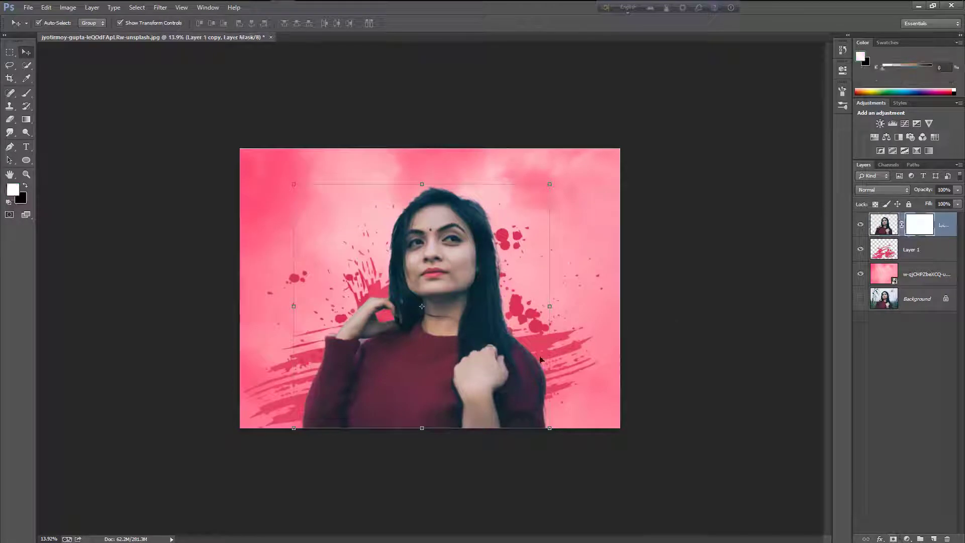
{"action": "left_click_drag", "start_coordinate": [437, 386], "coordinate": [434, 376]}
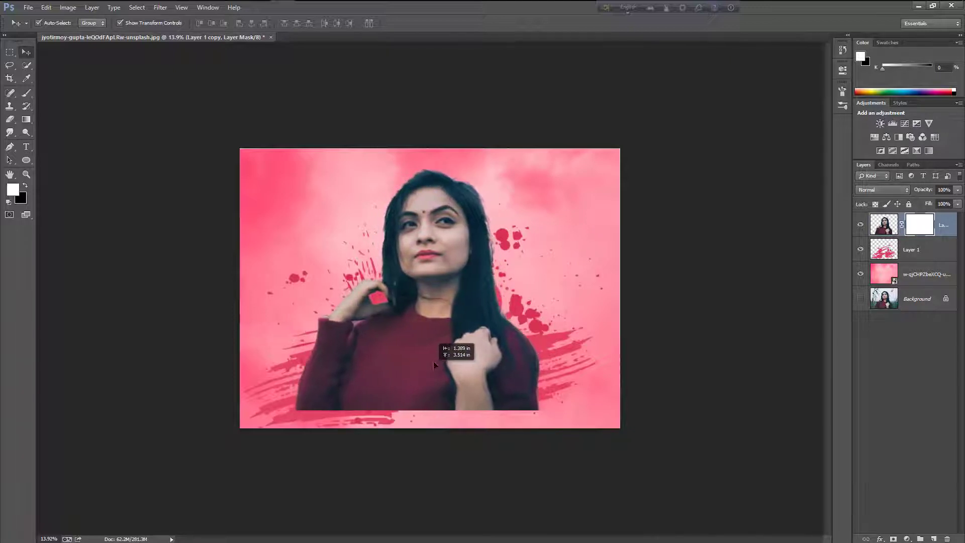
{"action": "left_click_drag", "start_coordinate": [435, 375], "coordinate": [457, 363]}
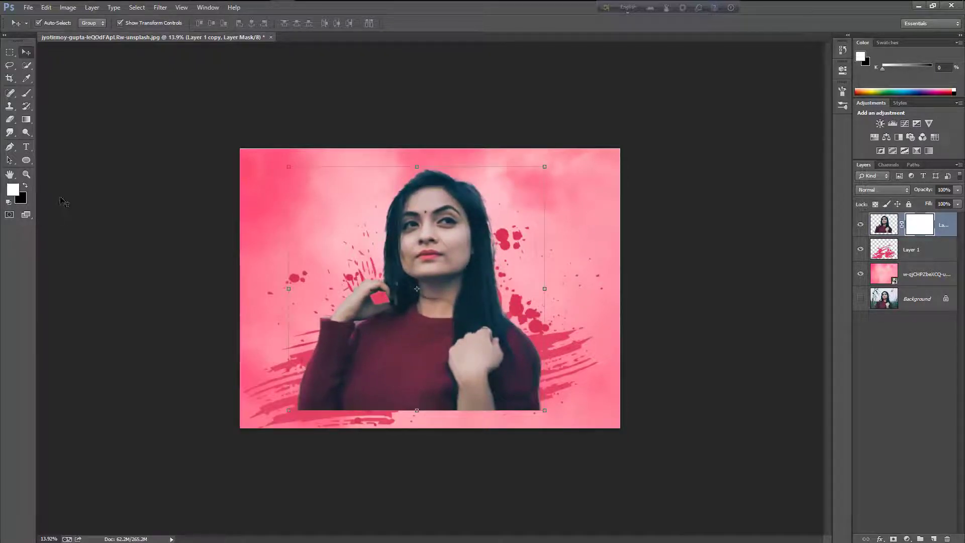
Erase the woman's lower body on her mask and the red bottom strokes on Layer 1.
{"action": "left_click", "coordinate": [10, 121]}
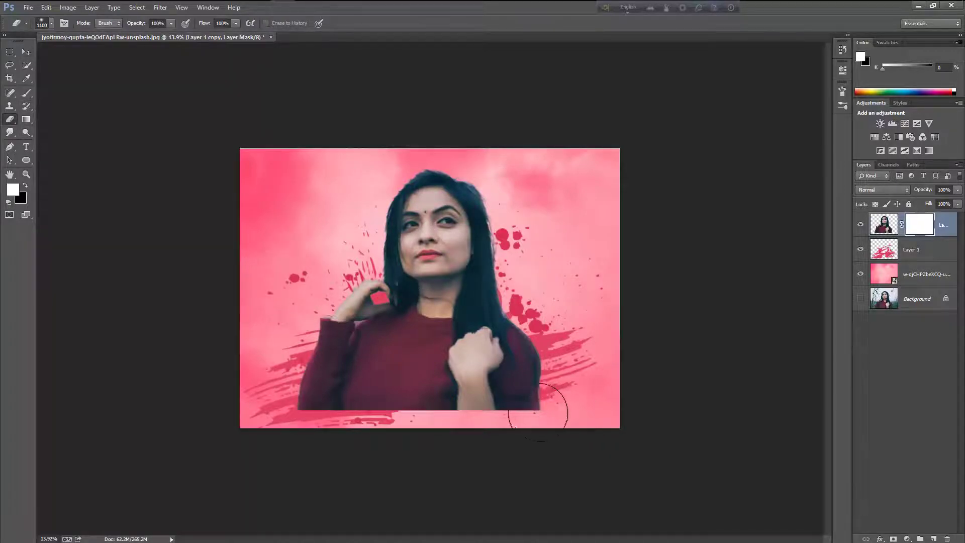
{"action": "left_click_drag", "start_coordinate": [537, 412], "coordinate": [327, 407]}
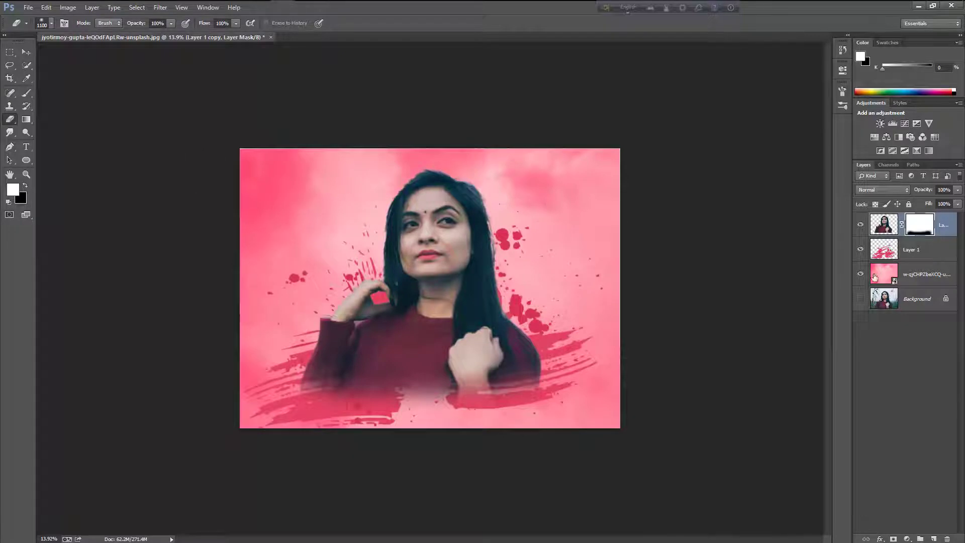
{"action": "left_click", "coordinate": [915, 253]}
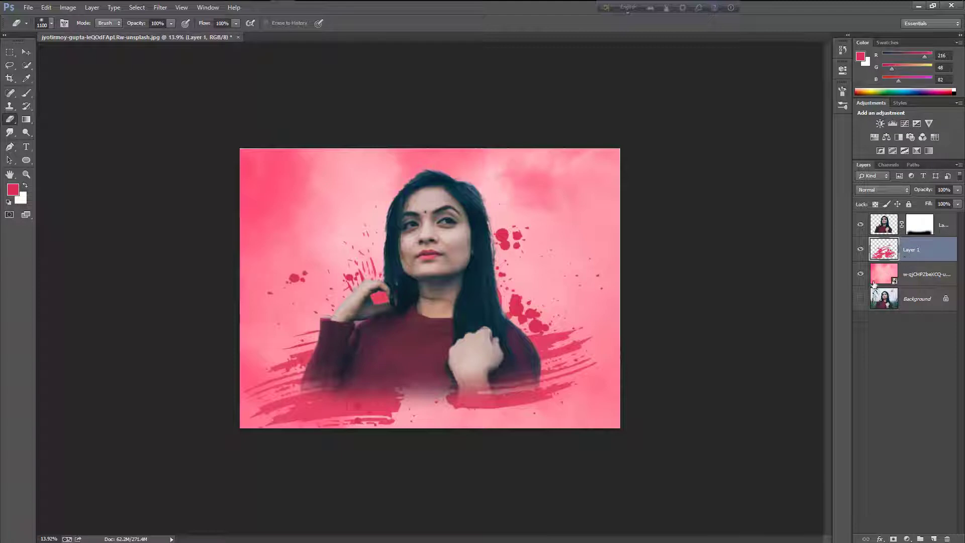
{"action": "key", "text": "bracketleft"}
{"action": "mouse_move", "coordinate": [434, 414]}
{"action": "left_mouse_down"}
{"action": "mouse_move", "coordinate": [409, 411]}
{"action": "mouse_move", "coordinate": [502, 409]}
{"action": "mouse_move", "coordinate": [360, 417]}
{"action": "left_mouse_up"}
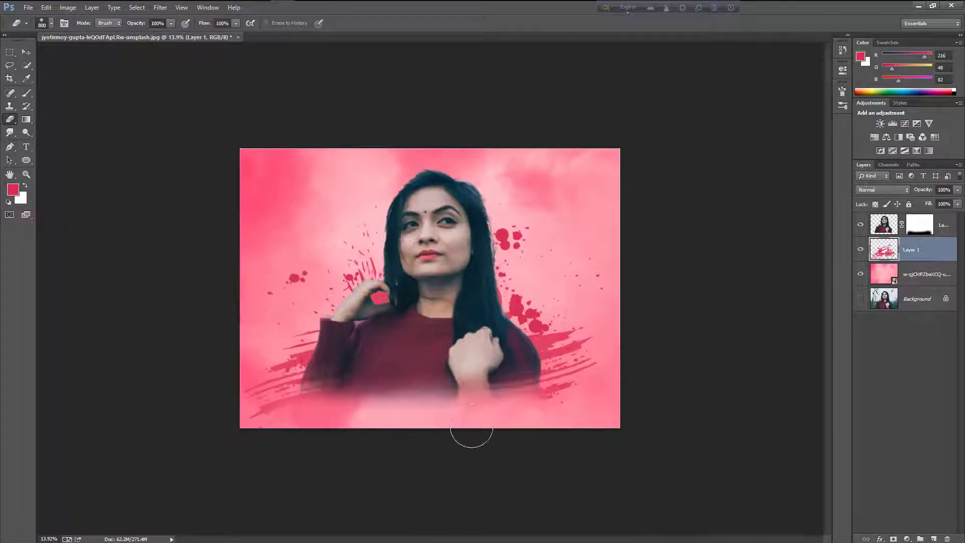
{"action": "left_click", "coordinate": [943, 231]}
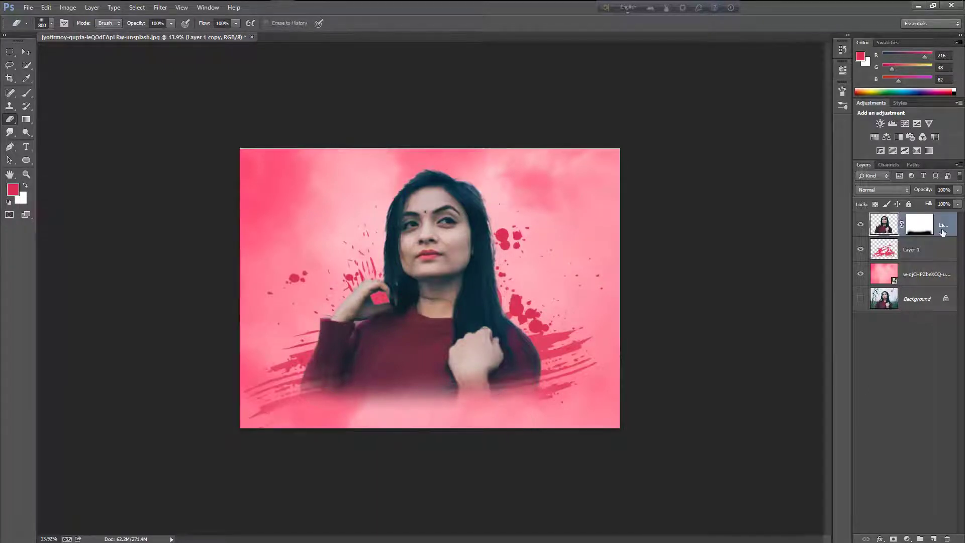
{"action": "key", "text": "ctrl+plus"}
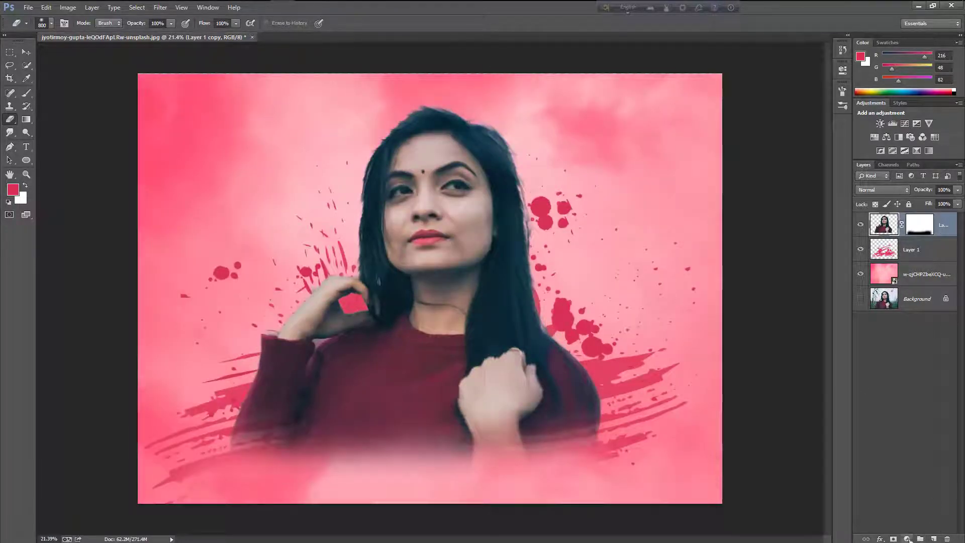
Add a red-to-transparent Gradient Fill layer with the gradient dragged lower on the canvas.
{"action": "left_click", "coordinate": [907, 538]}
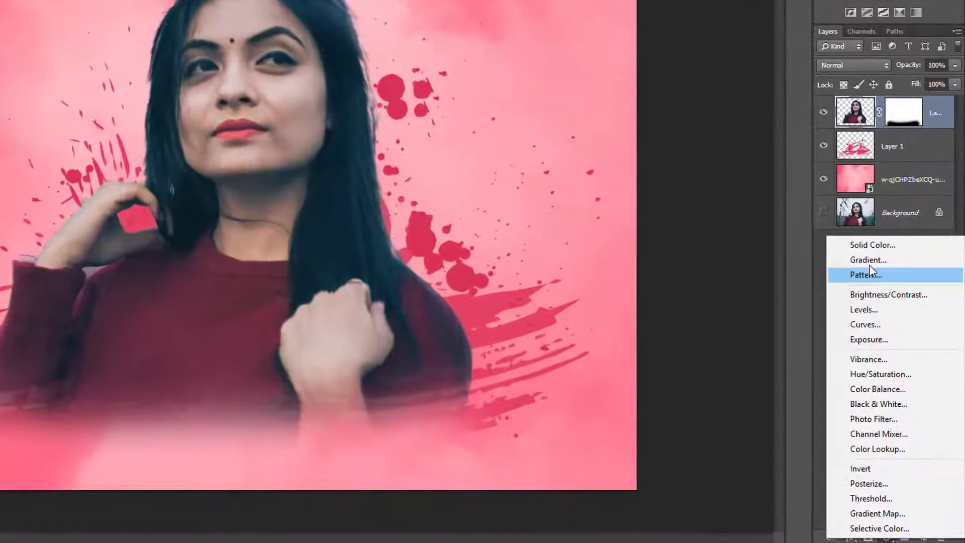
{"action": "left_click", "coordinate": [896, 335]}
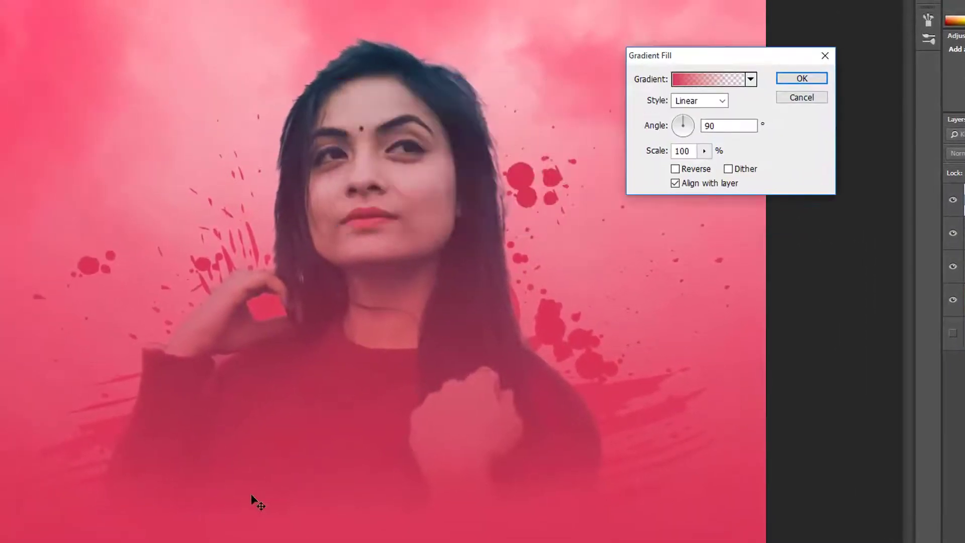
{"action": "left_click_drag", "start_coordinate": [397, 429], "coordinate": [401, 485]}
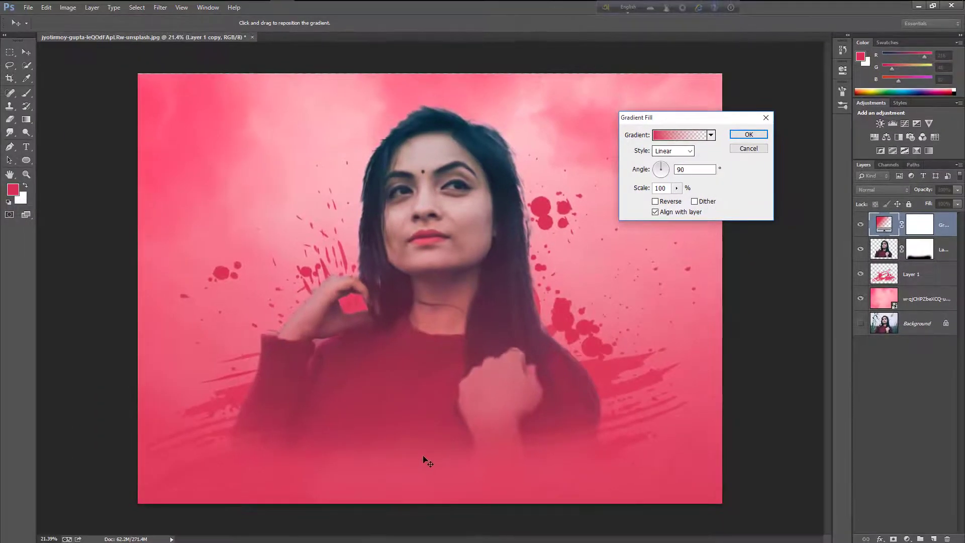
{"action": "mouse_move", "coordinate": [413, 509]}
{"action": "left_mouse_down"}
{"action": "mouse_move", "coordinate": [423, 469]}
{"action": "mouse_move", "coordinate": [416, 512]}
{"action": "left_mouse_up"}
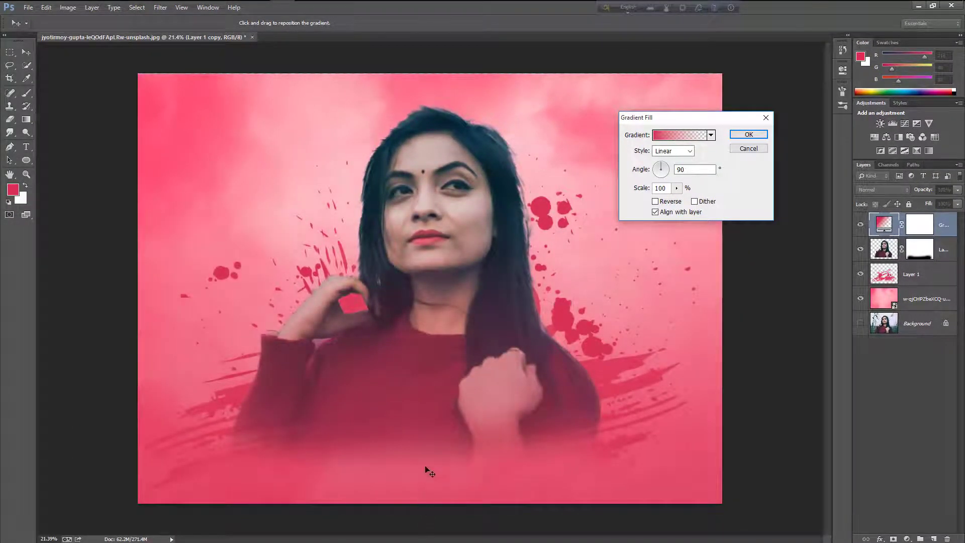
{"action": "left_click_drag", "start_coordinate": [425, 467], "coordinate": [414, 530]}
{"action": "left_click", "coordinate": [747, 135]}
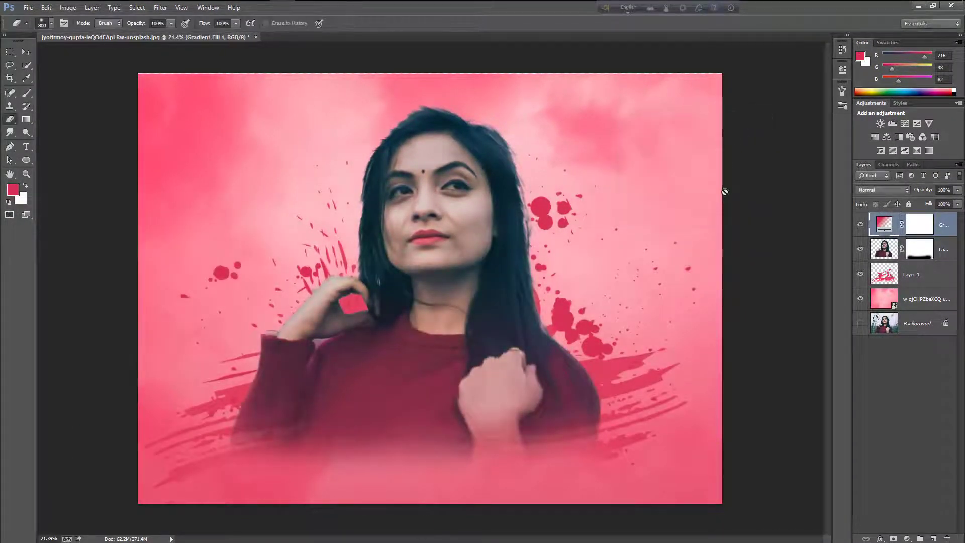
{"action": "left_click", "coordinate": [900, 250]}
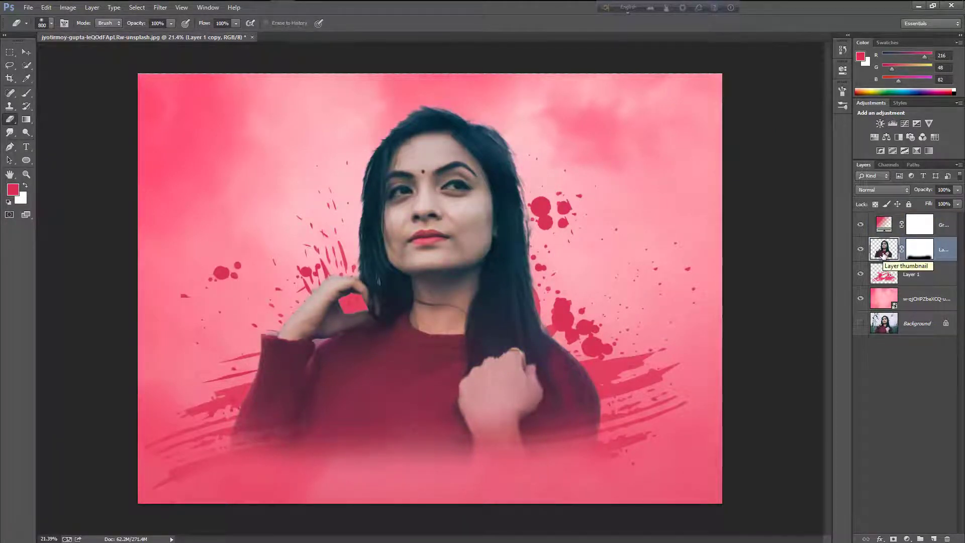
Add a Vibrance adjustment clipped to the portrait with Vibrance +31 and Saturation +4.
{"action": "left_click", "coordinate": [907, 538]}
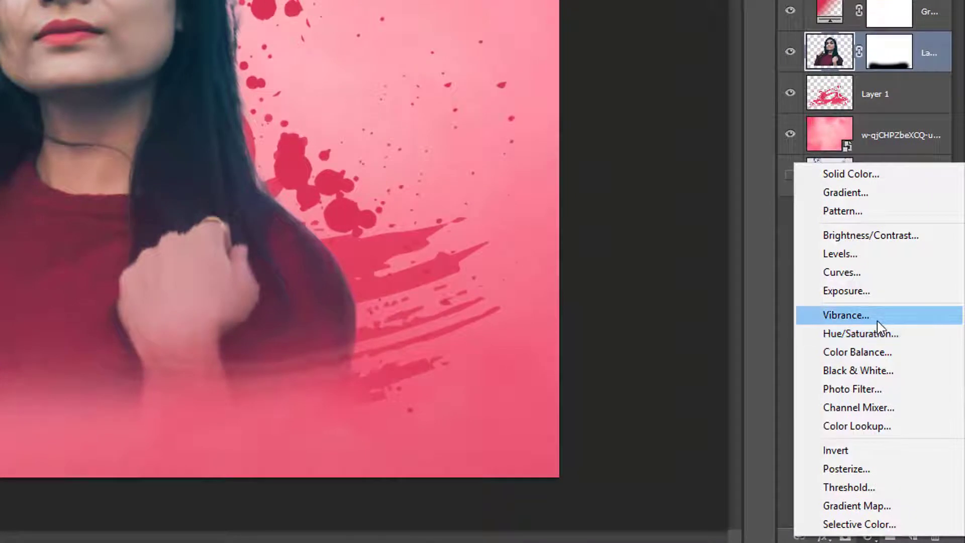
{"action": "left_click", "coordinate": [845, 315]}
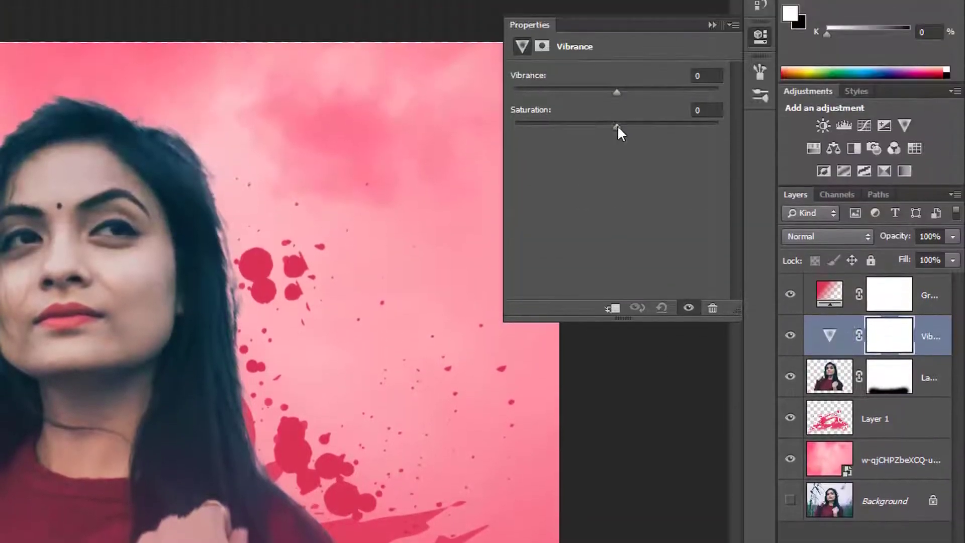
{"action": "left_click_drag", "start_coordinate": [617, 135], "coordinate": [645, 137]}
{"action": "left_click", "coordinate": [612, 319]}
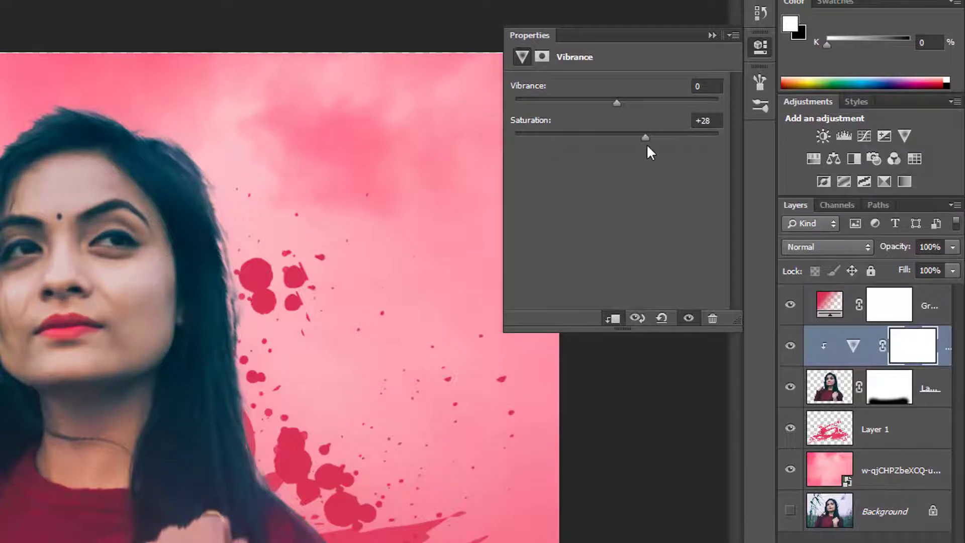
{"action": "left_click", "coordinate": [665, 134]}
{"action": "left_click_drag", "start_coordinate": [661, 99], "coordinate": [648, 102]}
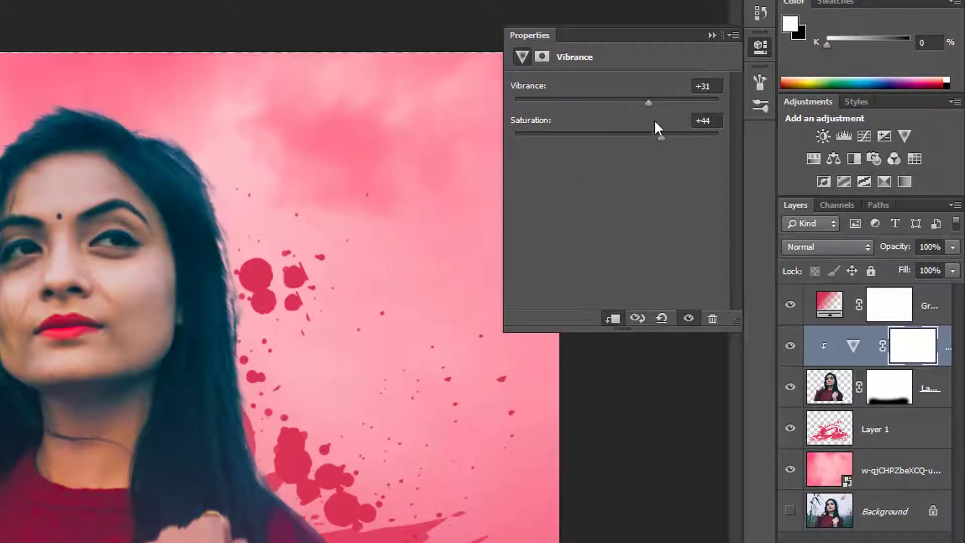
{"action": "left_click_drag", "start_coordinate": [655, 136], "coordinate": [621, 135]}
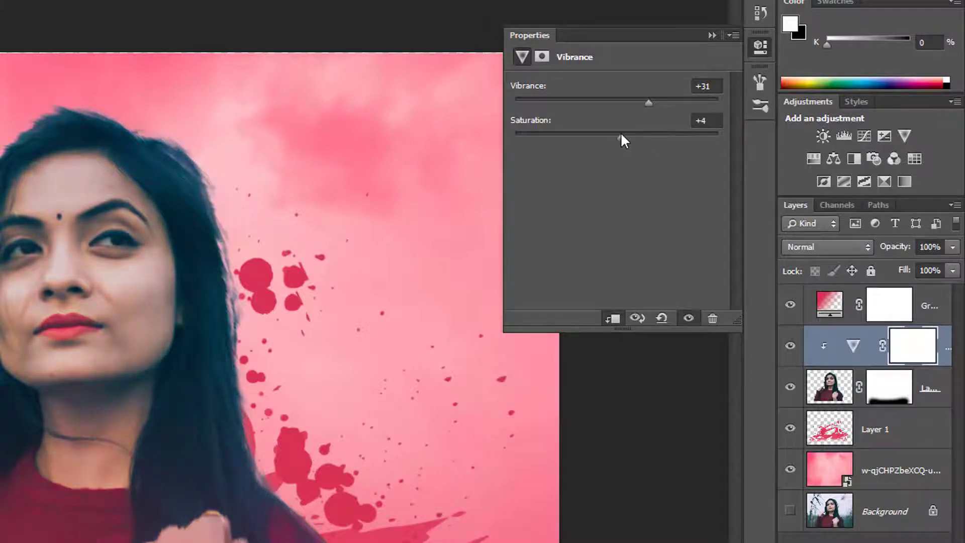
Add a clipped Levels adjustment with white point 223 and apply Layer 1 copy's mask.
{"action": "left_click", "coordinate": [868, 536]}
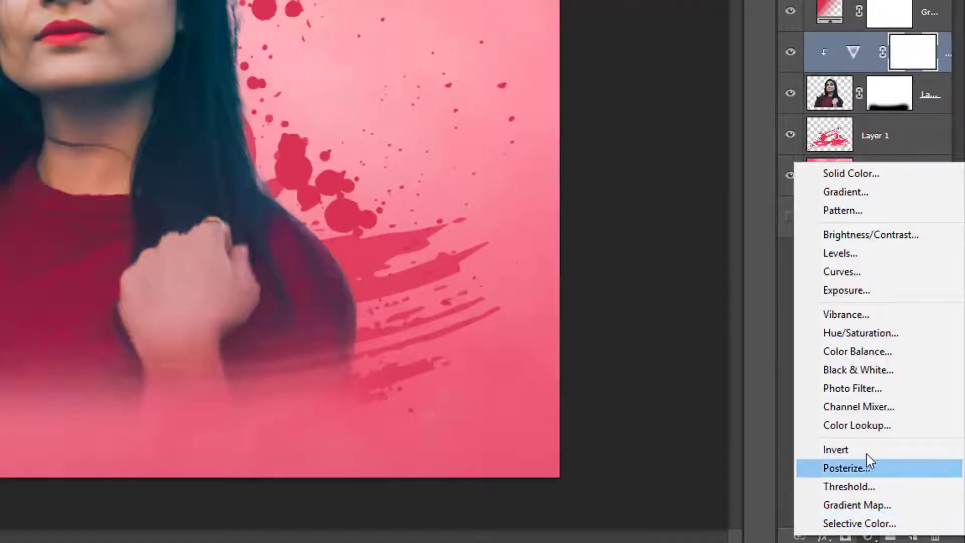
{"action": "left_click", "coordinate": [854, 257]}
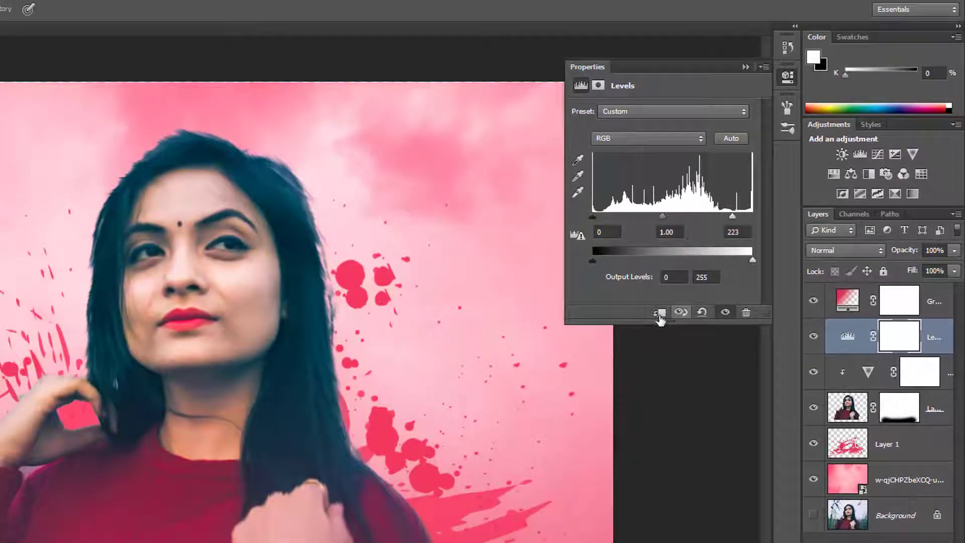
{"action": "left_click", "coordinate": [660, 314]}
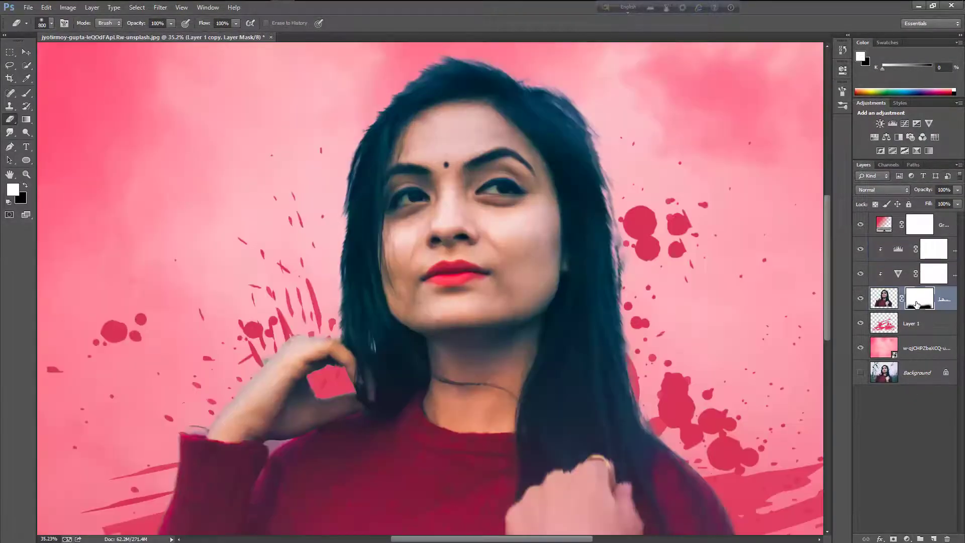
{"action": "right_click", "coordinate": [916, 304]}
{"action": "left_click", "coordinate": [849, 338]}
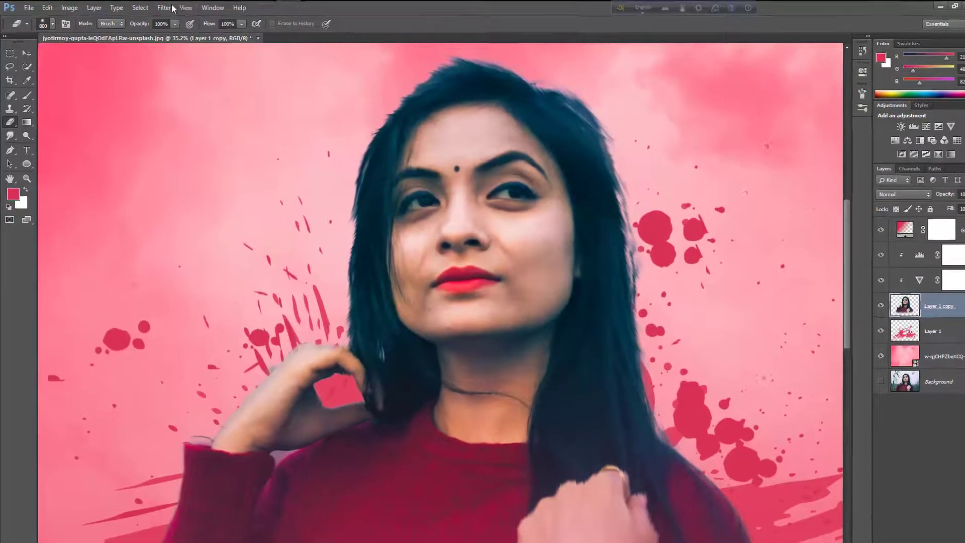
Camera Raw Filter: Exposure +0.80, Contrast +16, Highlights -53, Shadows +22, Clarity +40, Vibrance +12.
{"action": "left_click", "coordinate": [160, 7]}
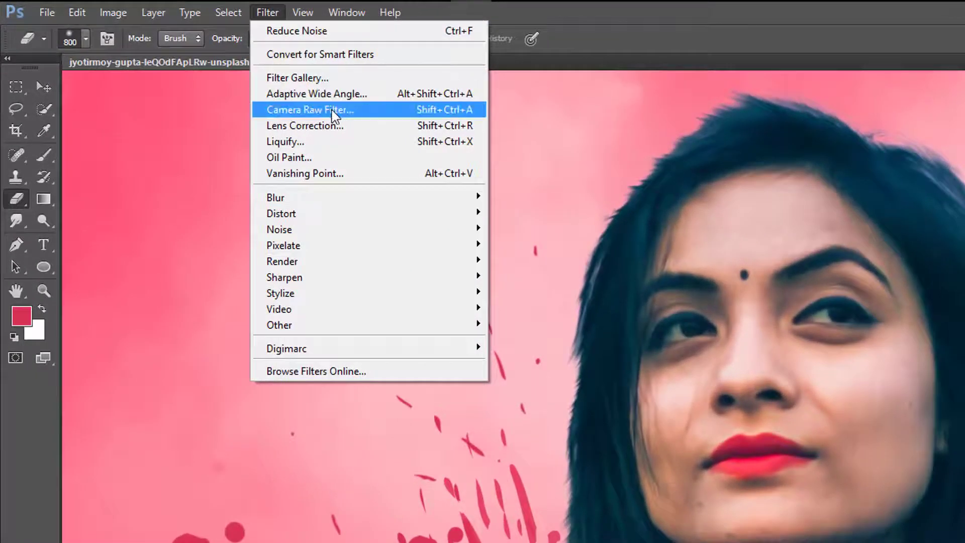
{"action": "left_click", "coordinate": [332, 111]}
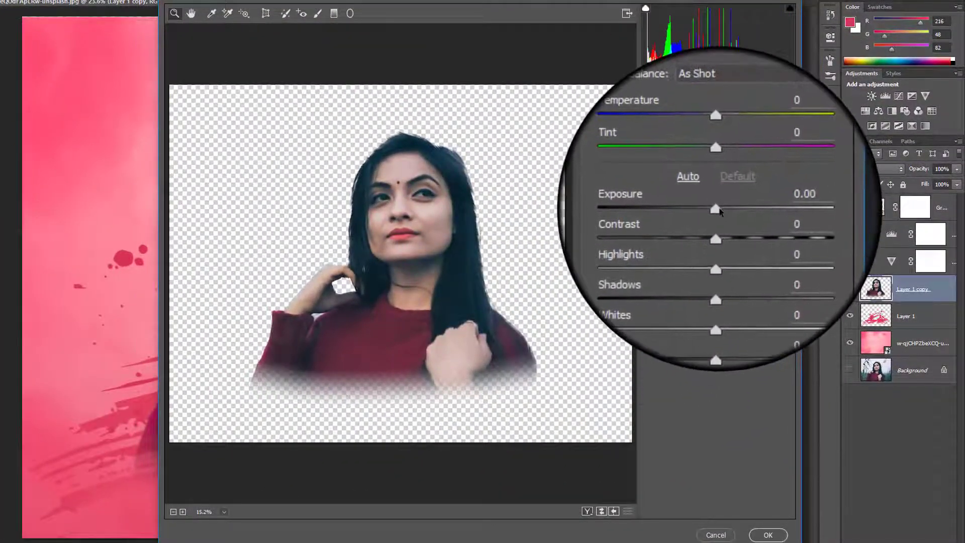
{"action": "left_click_drag", "start_coordinate": [719, 210], "coordinate": [729, 212]}
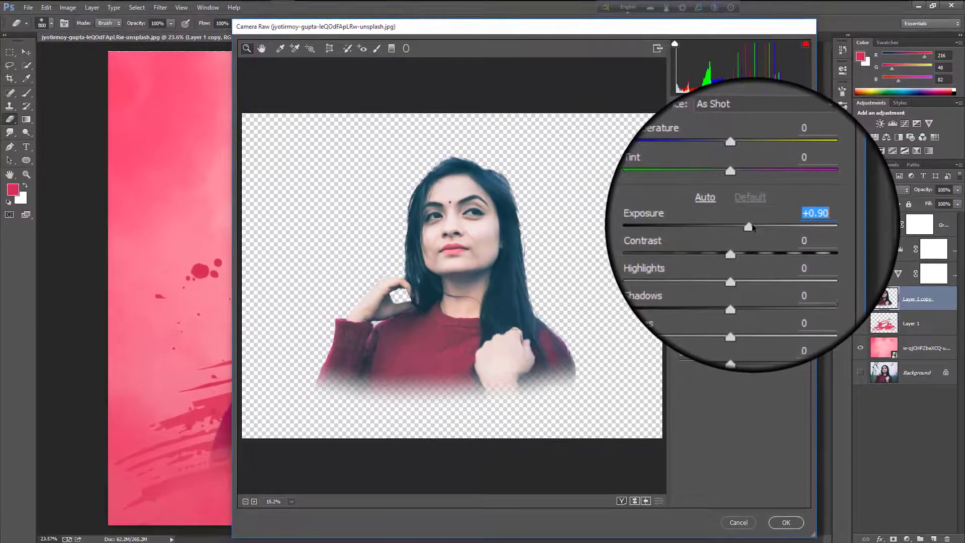
{"action": "mouse_move", "coordinate": [729, 211]}
{"action": "left_mouse_down"}
{"action": "mouse_move", "coordinate": [750, 228]}
{"action": "mouse_move", "coordinate": [749, 243]}
{"action": "mouse_move", "coordinate": [692, 259]}
{"action": "mouse_move", "coordinate": [710, 257]}
{"action": "left_mouse_up"}
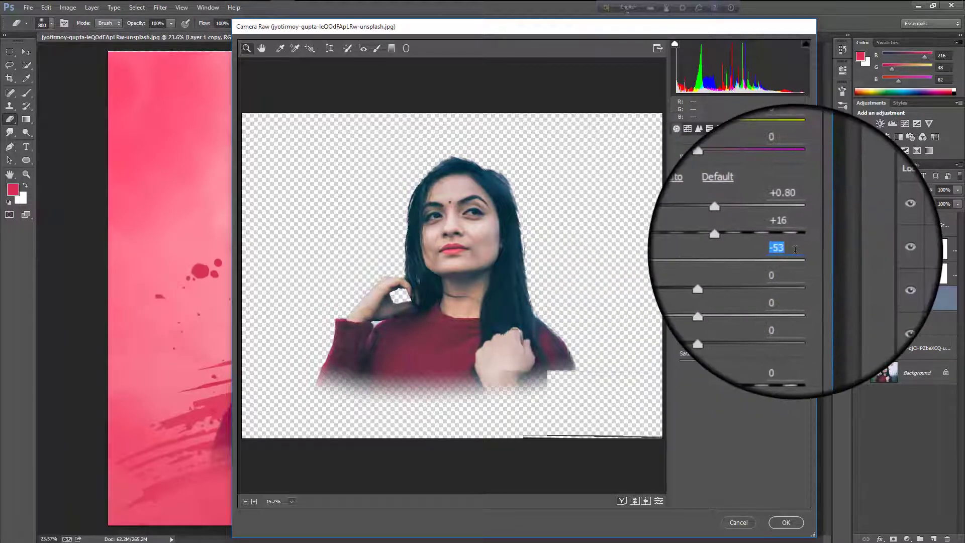
{"action": "left_click_drag", "start_coordinate": [732, 273], "coordinate": [753, 273]}
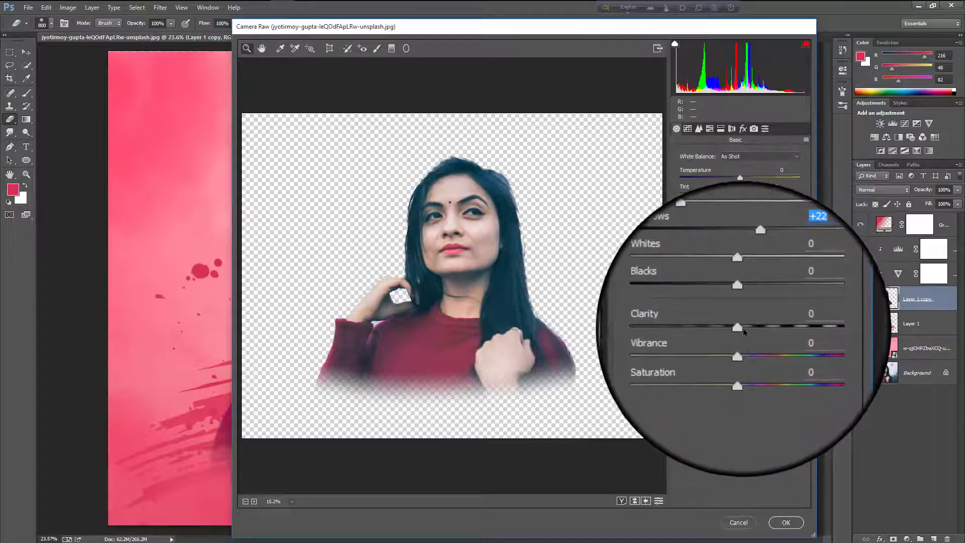
{"action": "mouse_move", "coordinate": [742, 328]}
{"action": "left_mouse_down"}
{"action": "mouse_move", "coordinate": [776, 325]}
{"action": "mouse_move", "coordinate": [764, 325]}
{"action": "left_mouse_up"}
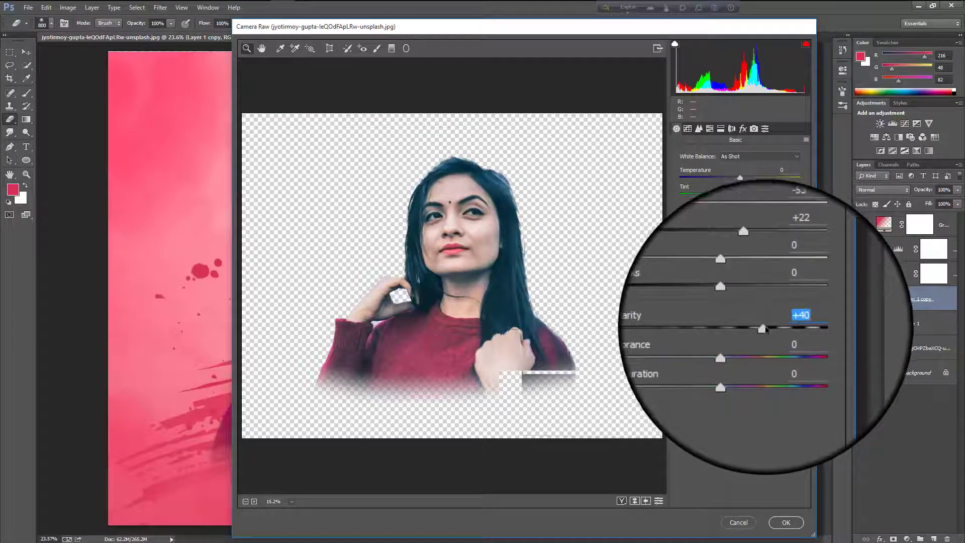
{"action": "left_click_drag", "start_coordinate": [732, 345], "coordinate": [749, 343]}
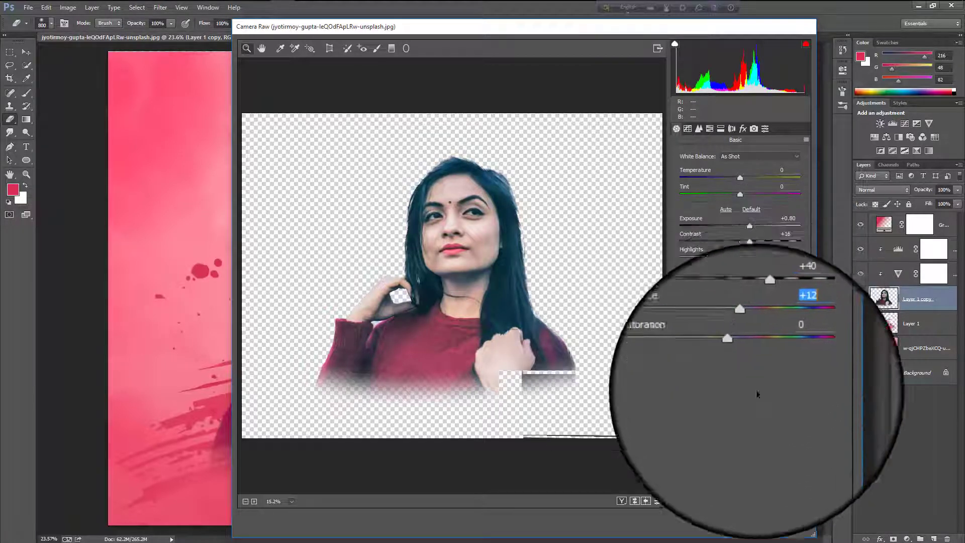
{"action": "left_click", "coordinate": [786, 522]}
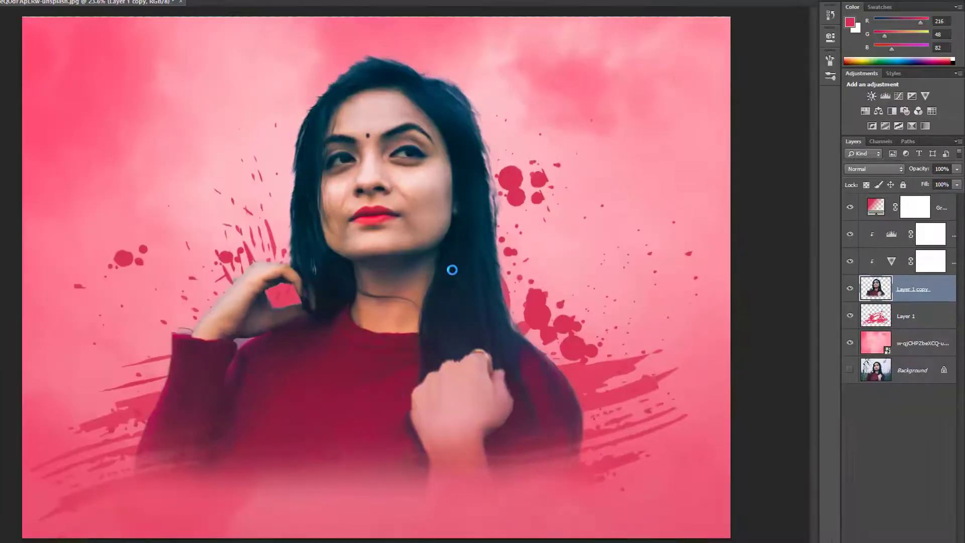
Zoom out to the whole image and add a Curves adjustment above Layer 1 copy.
{"action": "scroll", "coordinate": [371, 217], "scroll_direction": "down", "scroll_amount": 1}
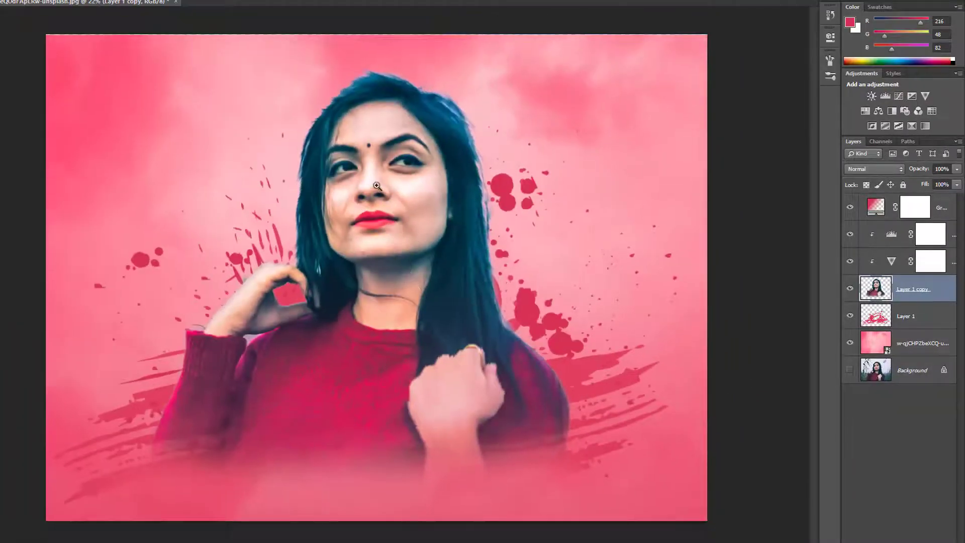
{"action": "scroll", "coordinate": [376, 186], "scroll_direction": "up", "scroll_amount": 5}
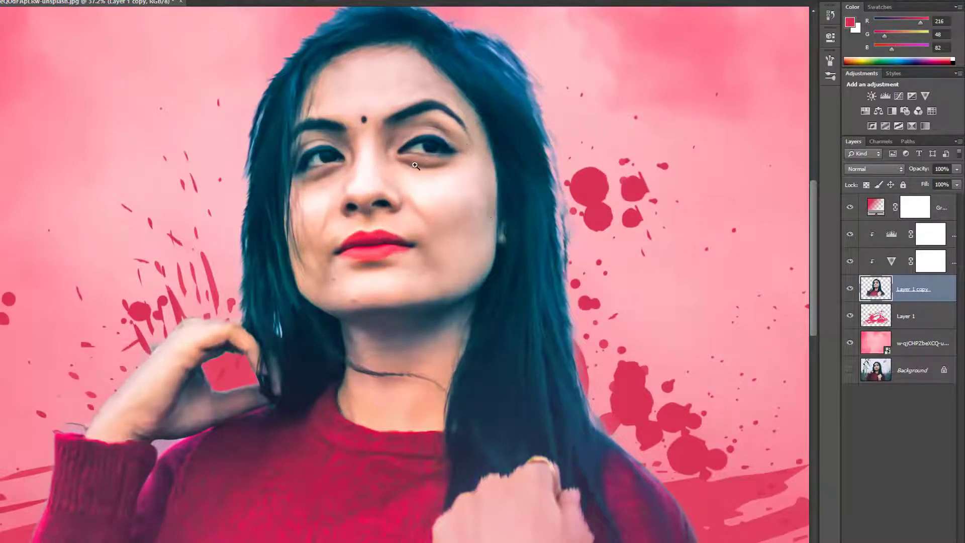
{"action": "mouse_move", "coordinate": [417, 166]}
{"action": "left_mouse_down"}
{"action": "mouse_move", "coordinate": [388, 170]}
{"action": "mouse_move", "coordinate": [934, 302]}
{"action": "left_mouse_up"}
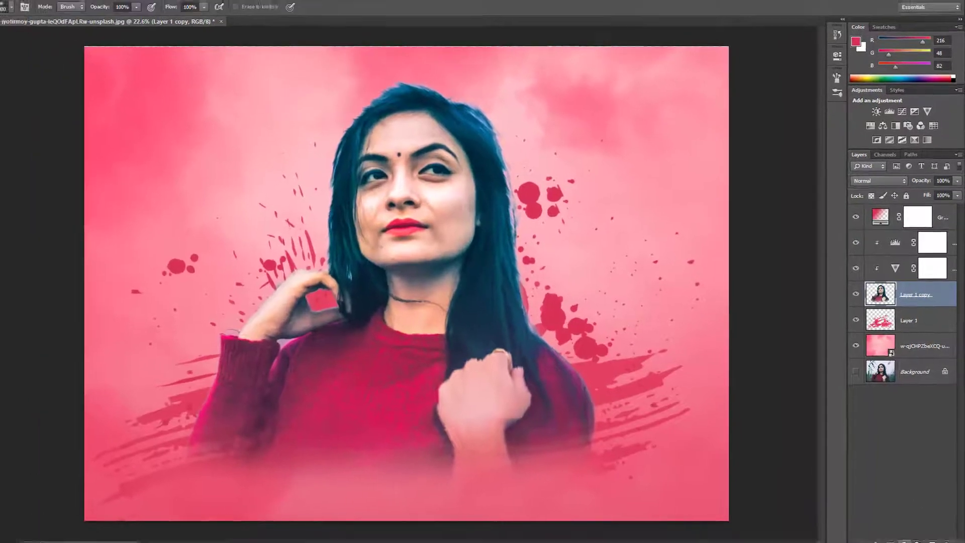
{"action": "left_click", "coordinate": [900, 537]}
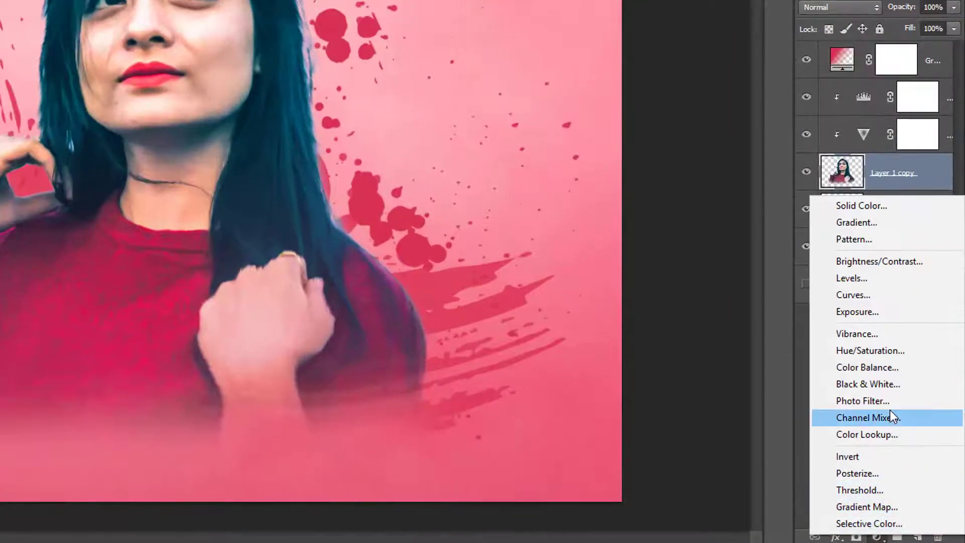
{"action": "left_click", "coordinate": [876, 300]}
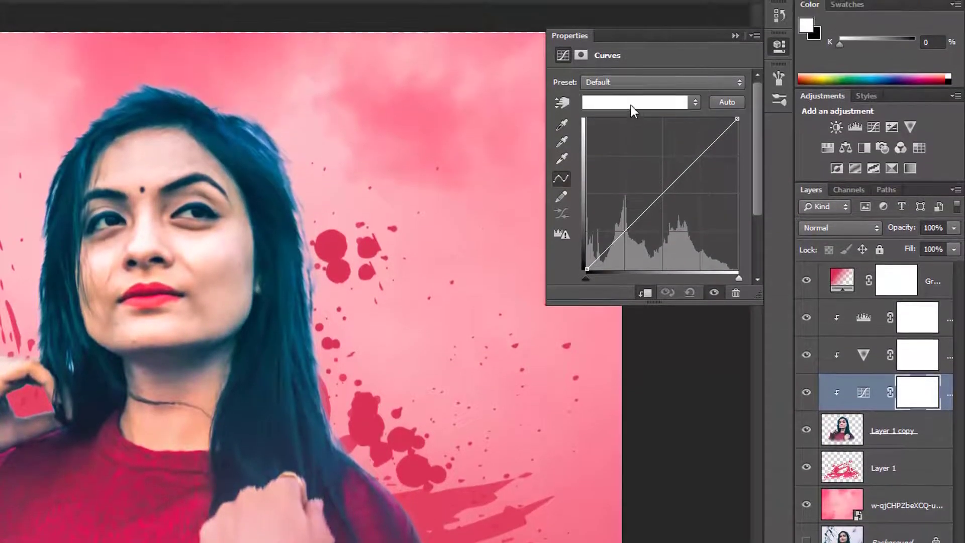
Nudge a midpoint on the Red channel curve, then create empty Layer 2 on top.
{"action": "left_click", "coordinate": [631, 105]}
{"action": "left_click", "coordinate": [621, 130]}
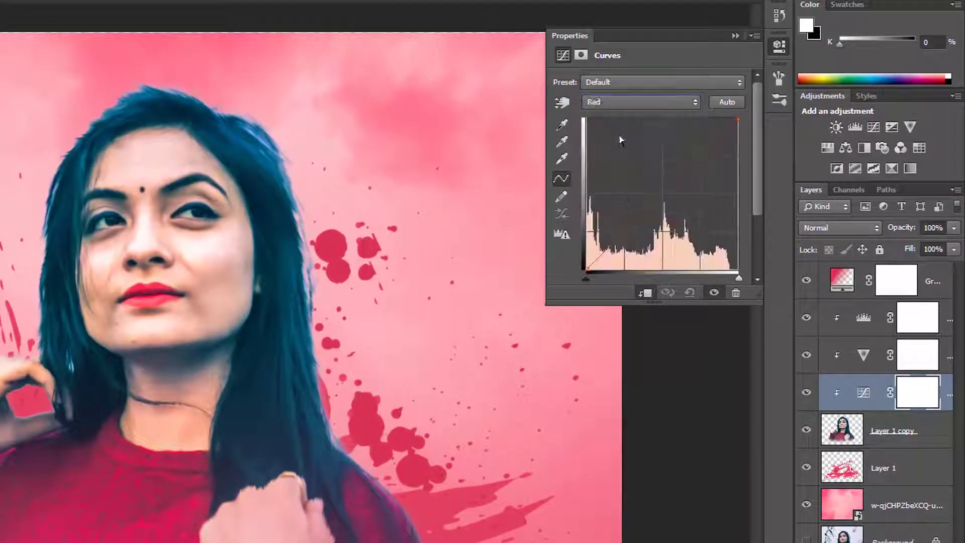
{"action": "left_click", "coordinate": [657, 196]}
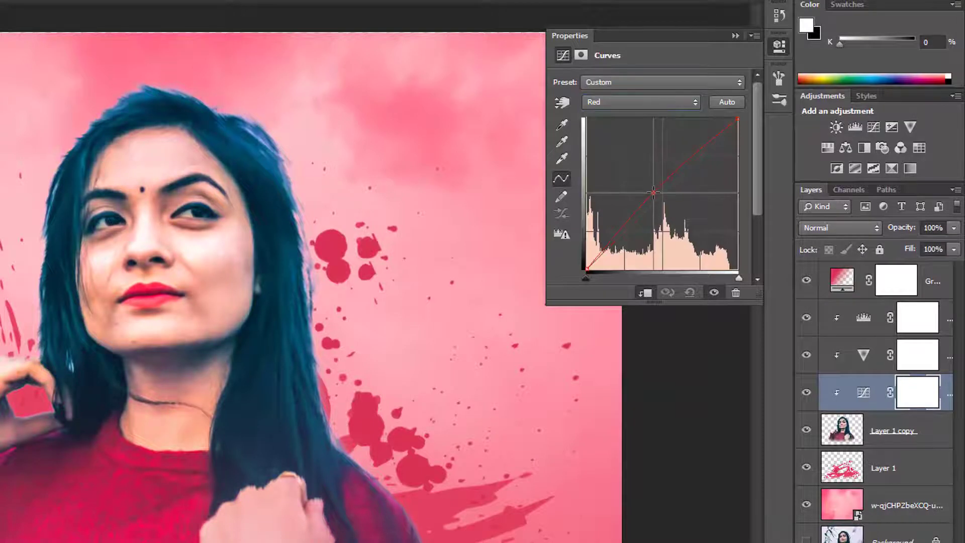
{"action": "left_click_drag", "start_coordinate": [655, 189], "coordinate": [661, 183]}
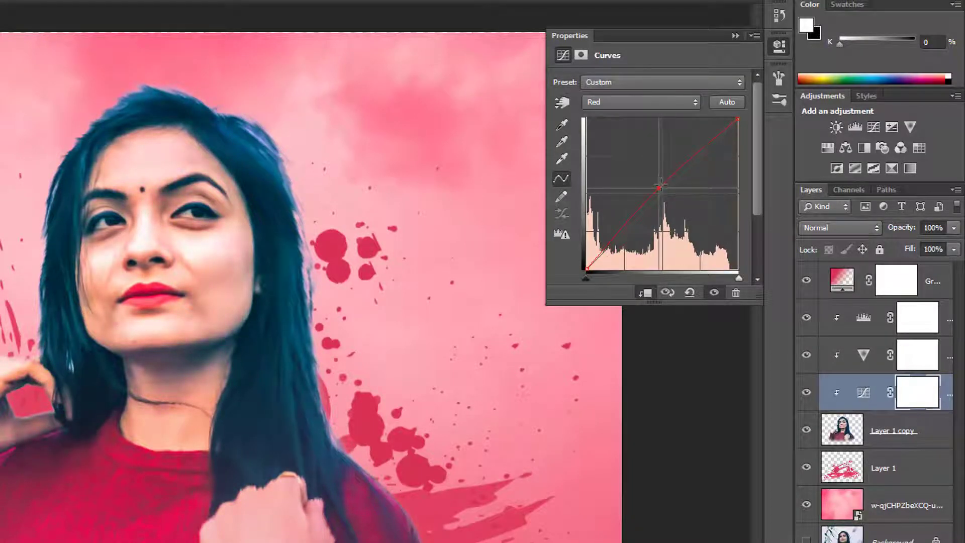
{"action": "left_click_drag", "start_coordinate": [662, 183], "coordinate": [657, 187]}
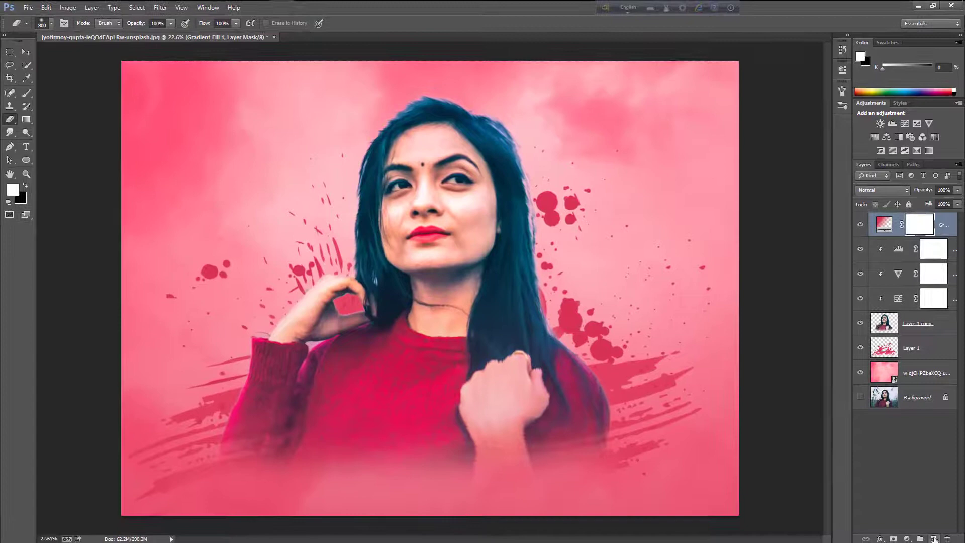
{"action": "left_click", "coordinate": [933, 539]}
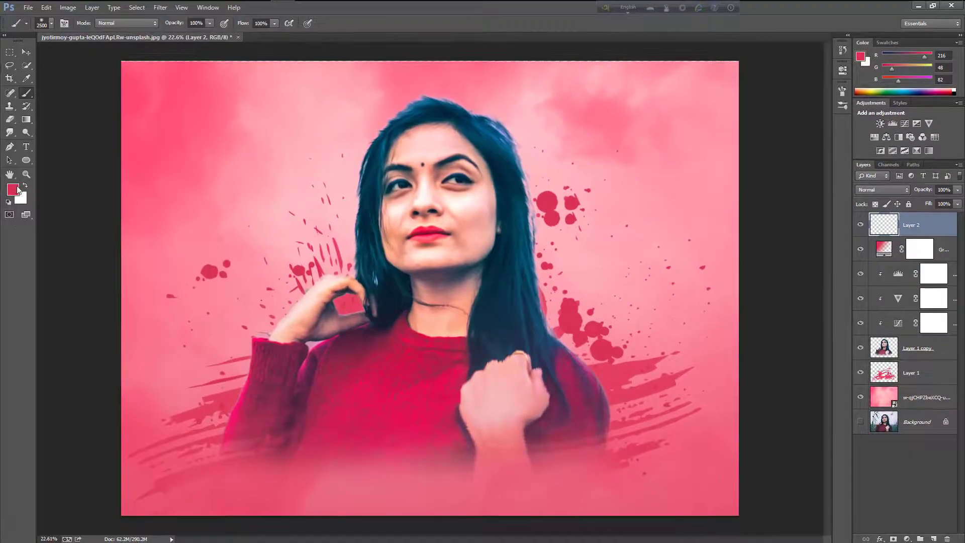
Paint a soft glow spot on Layer 2 in red sampled from a splash, set to Overlay.
{"action": "left_click", "coordinate": [15, 189]}
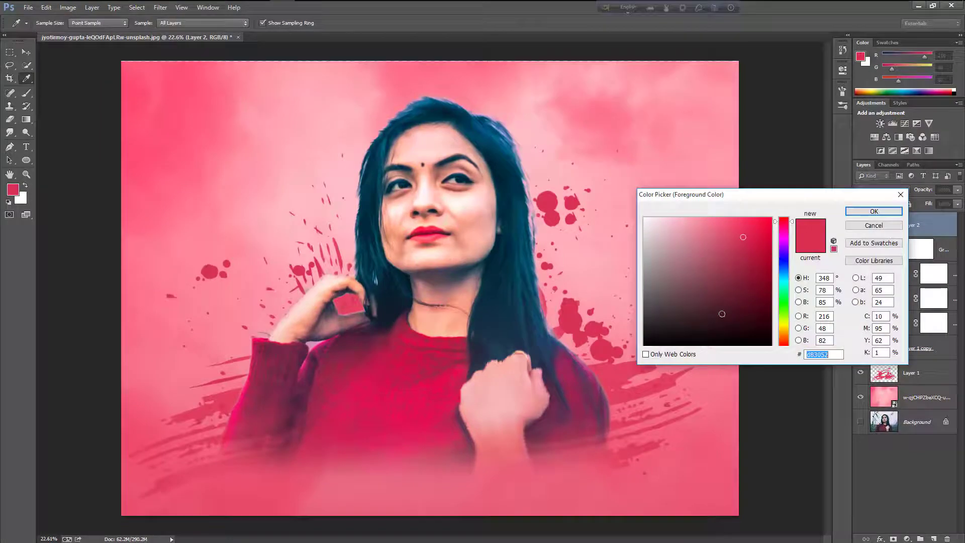
{"action": "left_click", "coordinate": [607, 140]}
{"action": "left_click", "coordinate": [554, 200]}
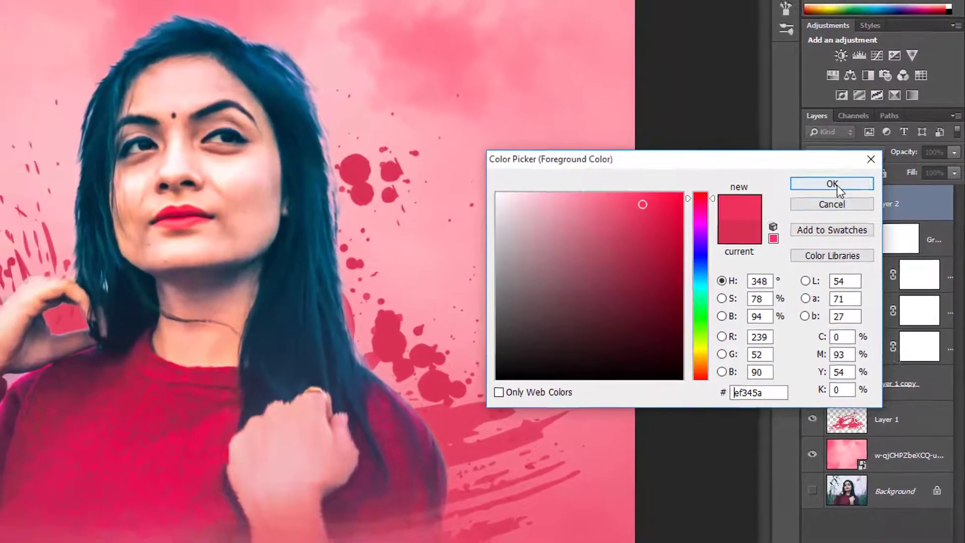
{"action": "left_click", "coordinate": [829, 182]}
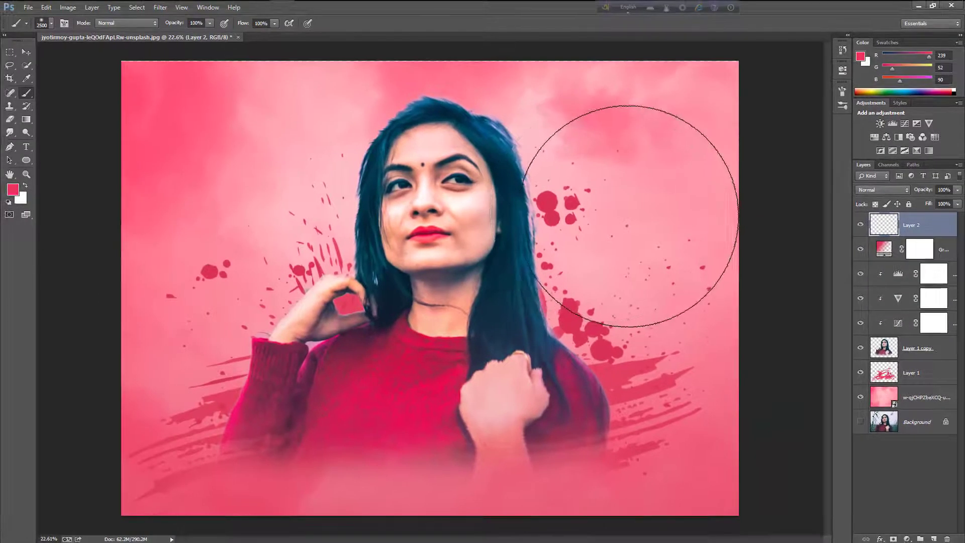
{"action": "key", "text": "bracketleft"}
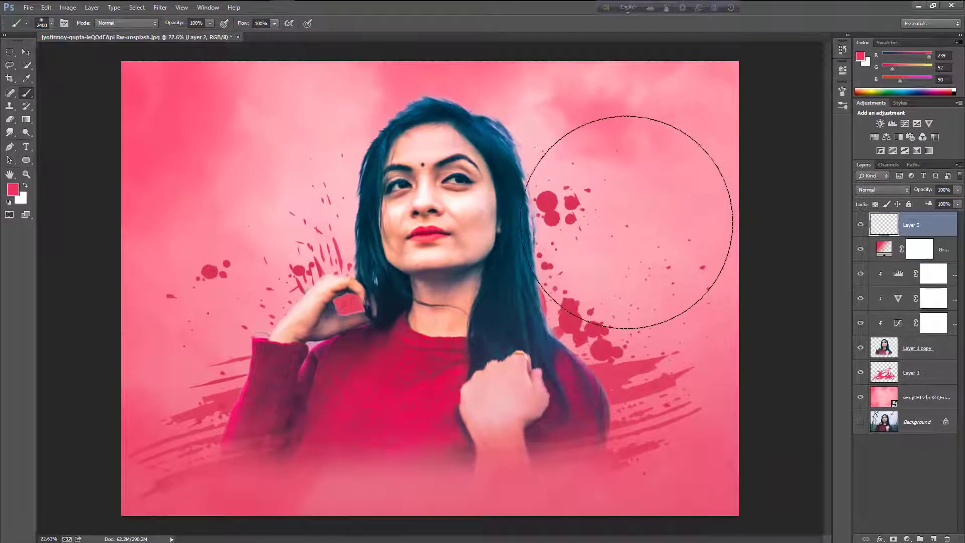
{"action": "left_click", "coordinate": [627, 221]}
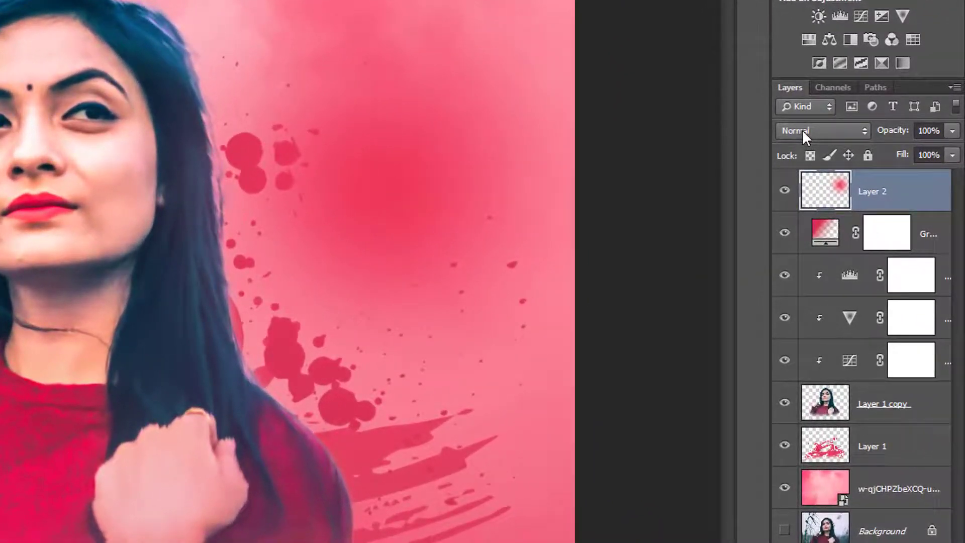
{"action": "left_click", "coordinate": [871, 190]}
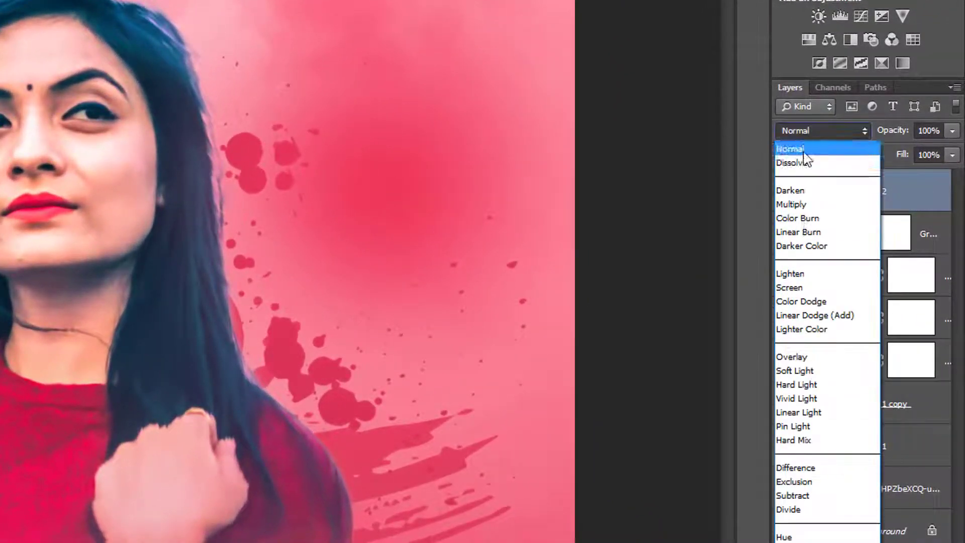
{"action": "left_click", "coordinate": [793, 357]}
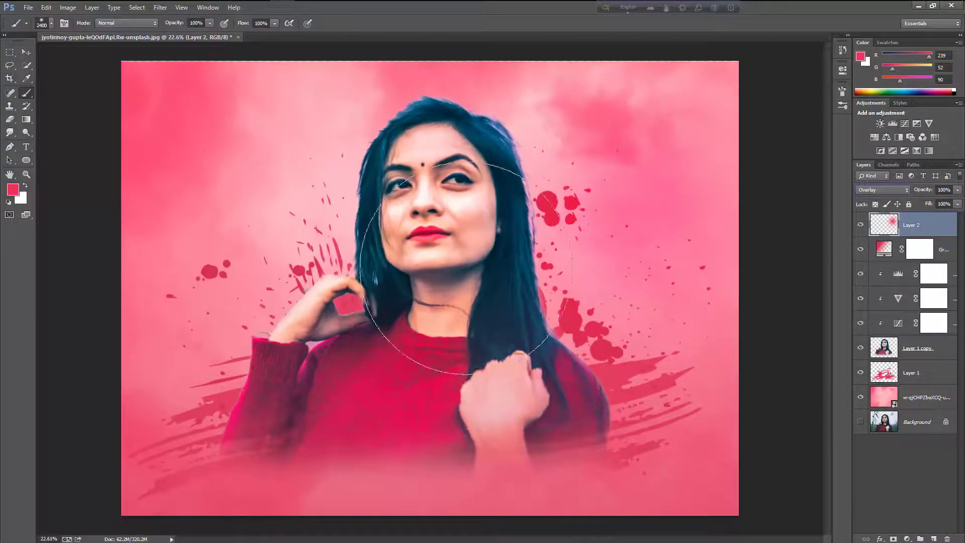
Set the foreground colour to a saturated yellow-orange sampled from the cheek's skin tone.
{"action": "left_click", "coordinate": [15, 194]}
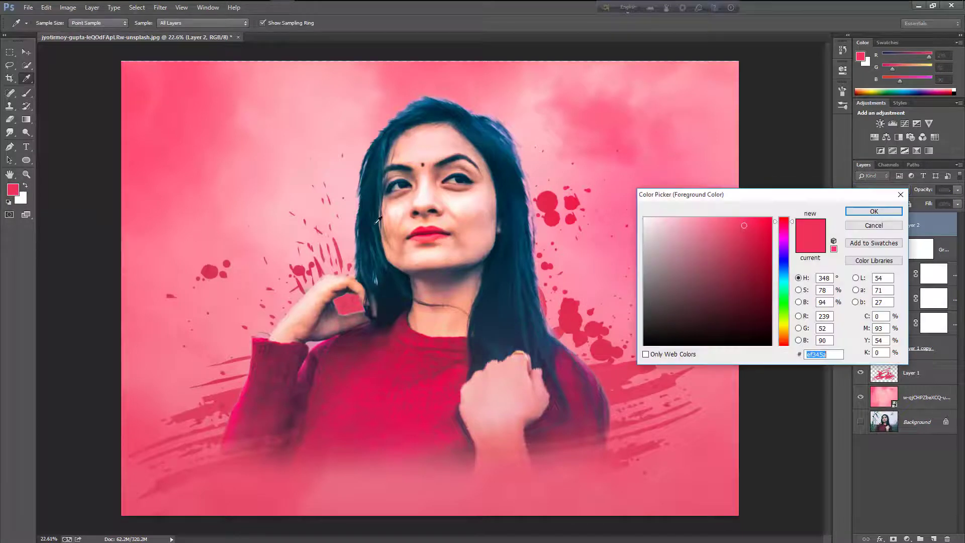
{"action": "left_click", "coordinate": [460, 200]}
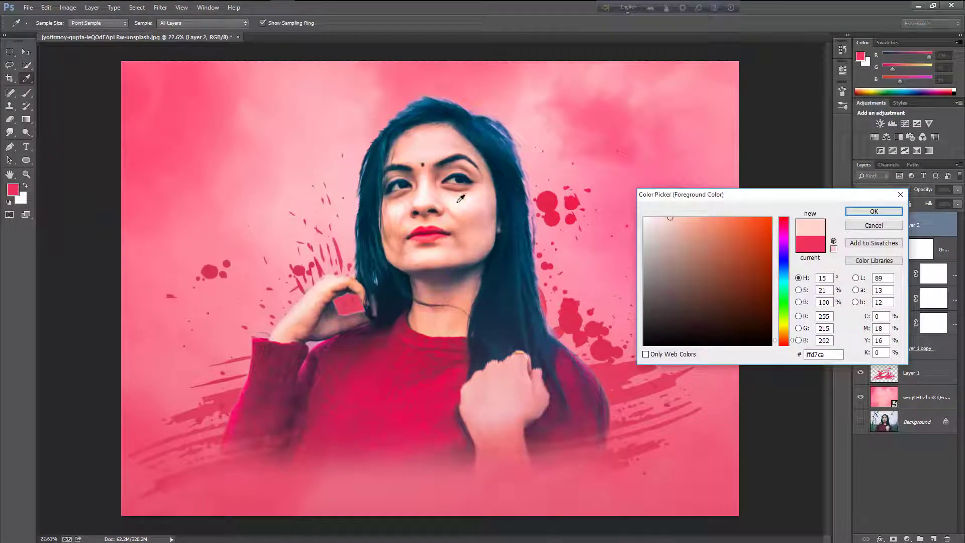
{"action": "left_click", "coordinate": [706, 218]}
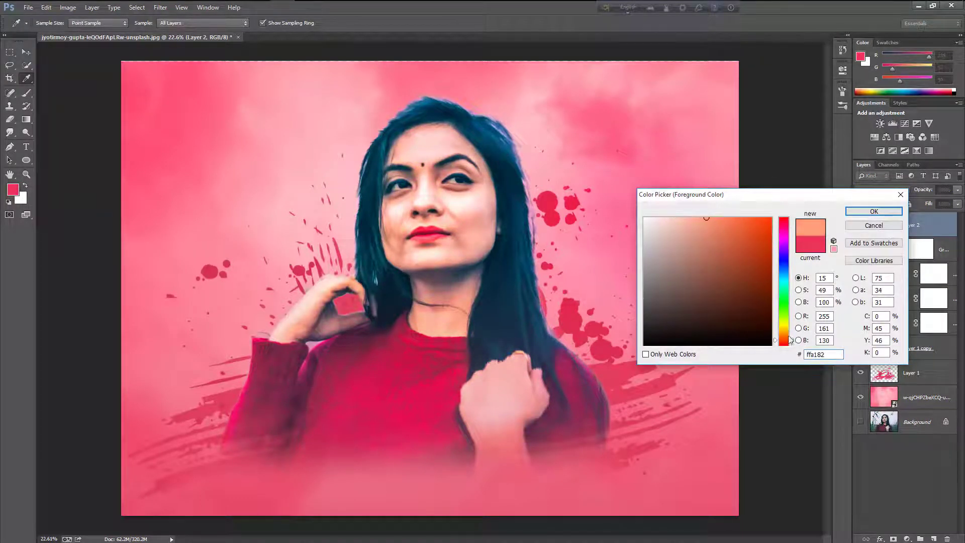
{"action": "left_click_drag", "start_coordinate": [788, 340], "coordinate": [785, 332]}
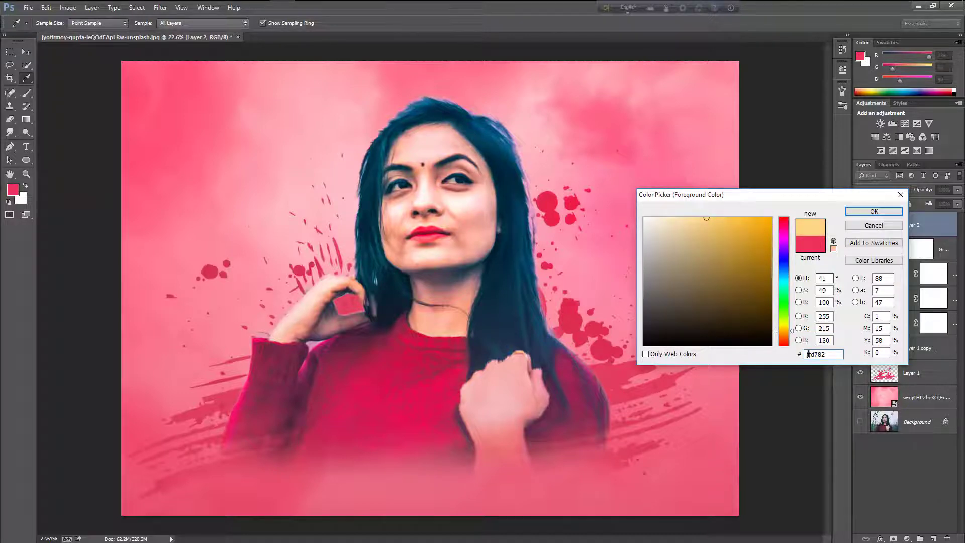
{"action": "left_click_drag", "start_coordinate": [838, 355], "coordinate": [800, 354]}
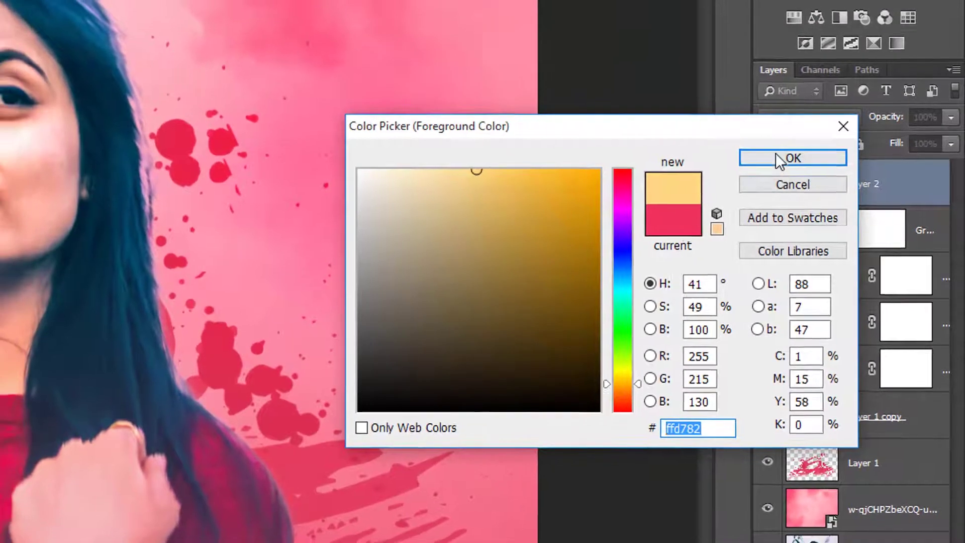
{"action": "key", "text": "Return"}
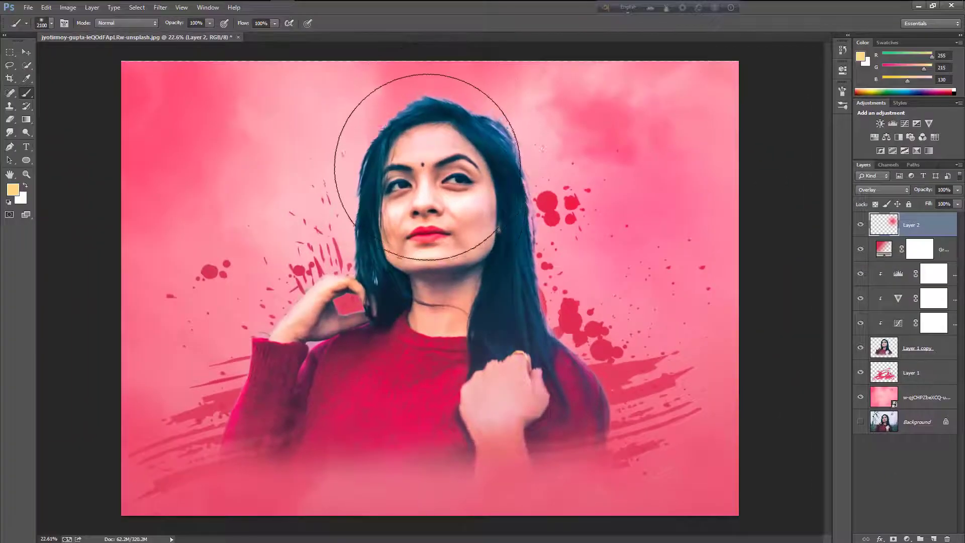
Paint a warm yellow glow over the face and lower Layer 2's opacity to 43%.
{"action": "left_click", "coordinate": [429, 191]}
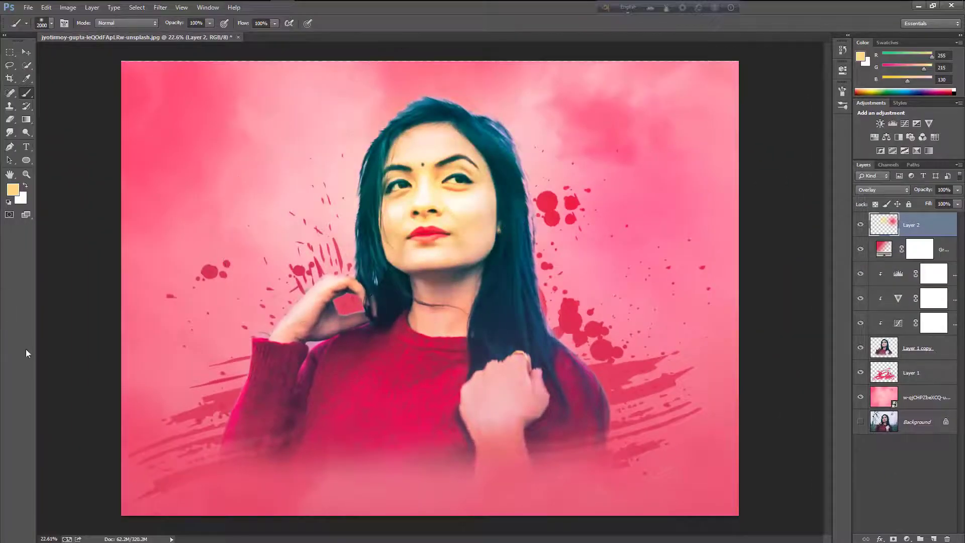
{"action": "left_click", "coordinate": [957, 191]}
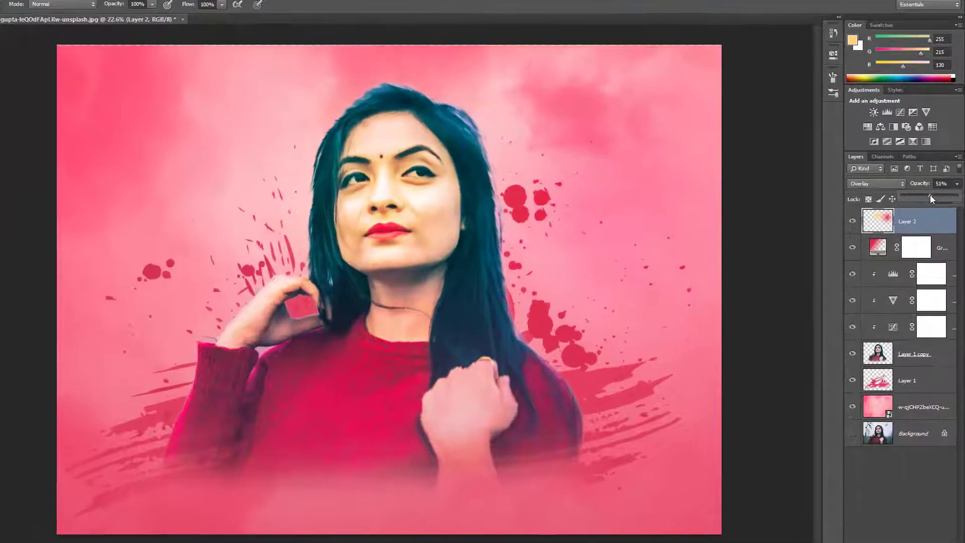
{"action": "left_click_drag", "start_coordinate": [940, 200], "coordinate": [928, 201]}
{"action": "left_click_drag", "start_coordinate": [880, 103], "coordinate": [877, 103]}
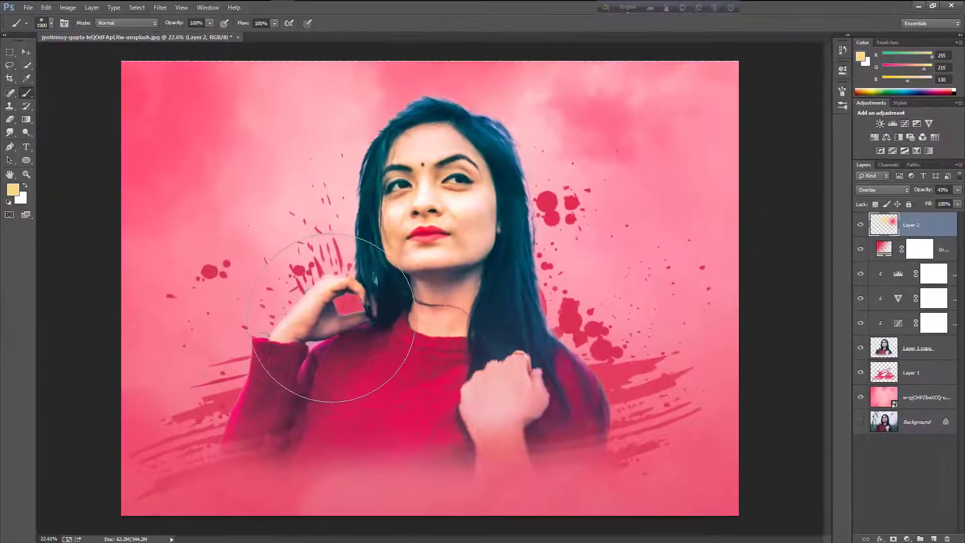
Paint glow over the right wrist with a smaller brush, then stamp visible layers into Layer 3.
{"action": "key", "text": "bracketleft"}
{"action": "key", "text": "bracketleft"}
{"action": "key", "text": "bracketleft"}
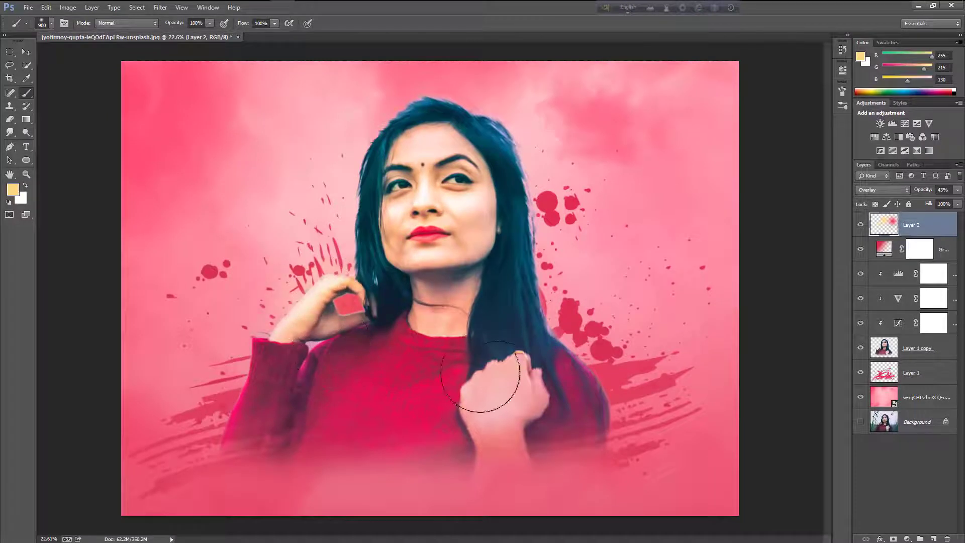
{"action": "left_click_drag", "start_coordinate": [491, 388], "coordinate": [497, 444]}
{"action": "key", "text": "bracketleft"}
{"action": "key", "text": "bracketleft"}
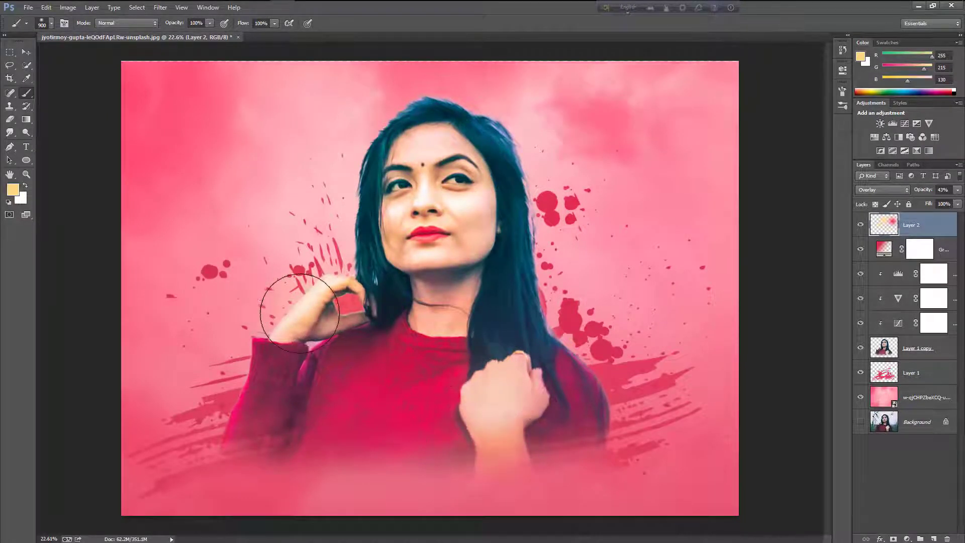
{"action": "key", "text": "ctrl+minus"}
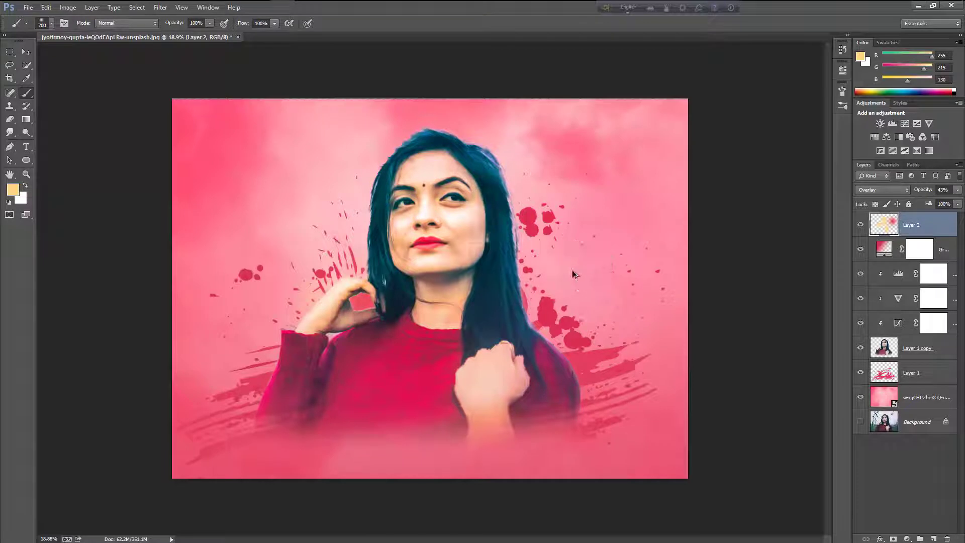
{"action": "key", "text": "ctrl+alt+shift+e"}
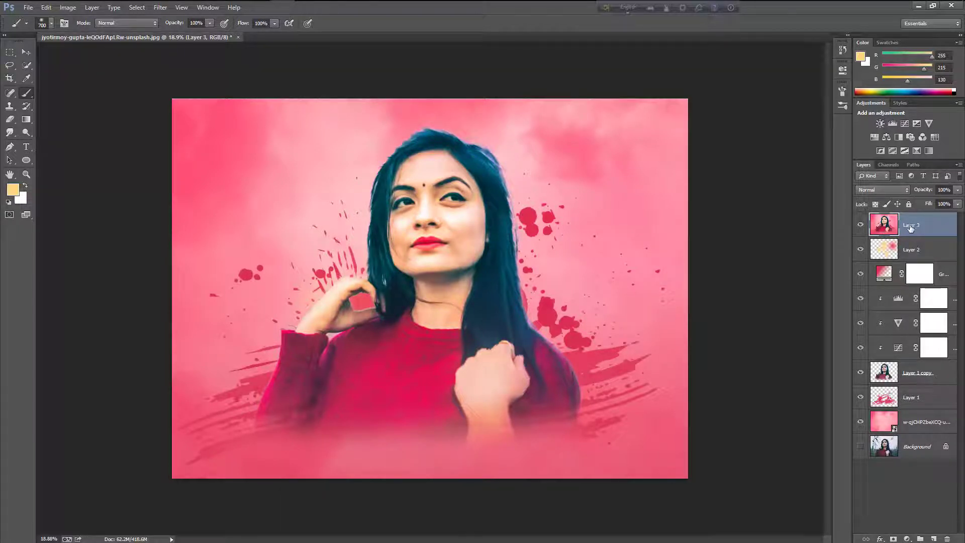
In the Camera Raw Filter, add a full-image Radial Filter that darkens the edges into a vignette.
{"action": "left_click", "coordinate": [161, 7]}
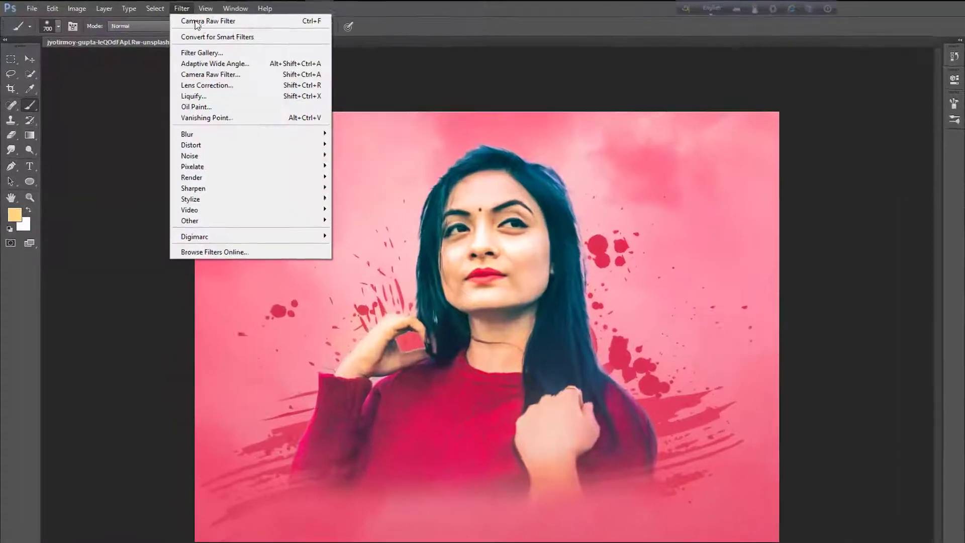
{"action": "left_click", "coordinate": [227, 74]}
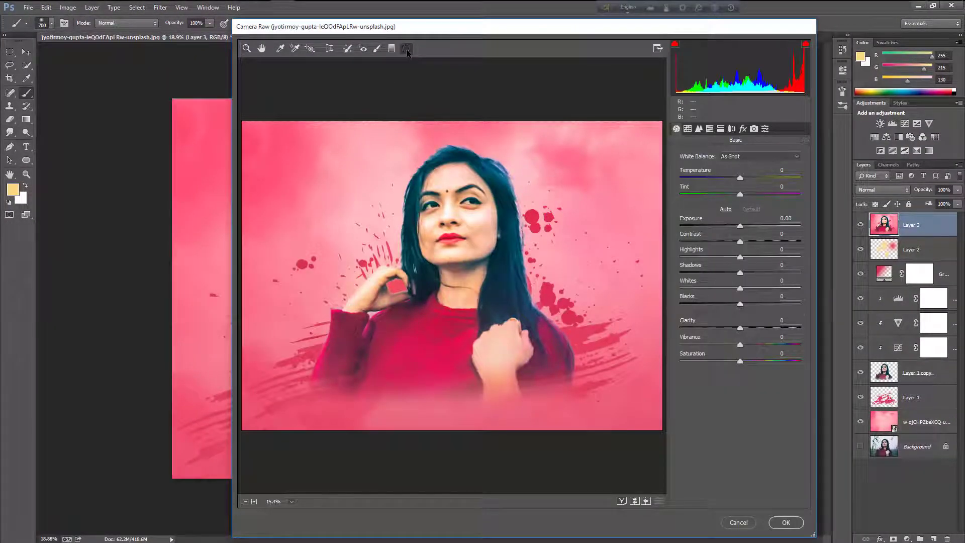
{"action": "left_click", "coordinate": [406, 48]}
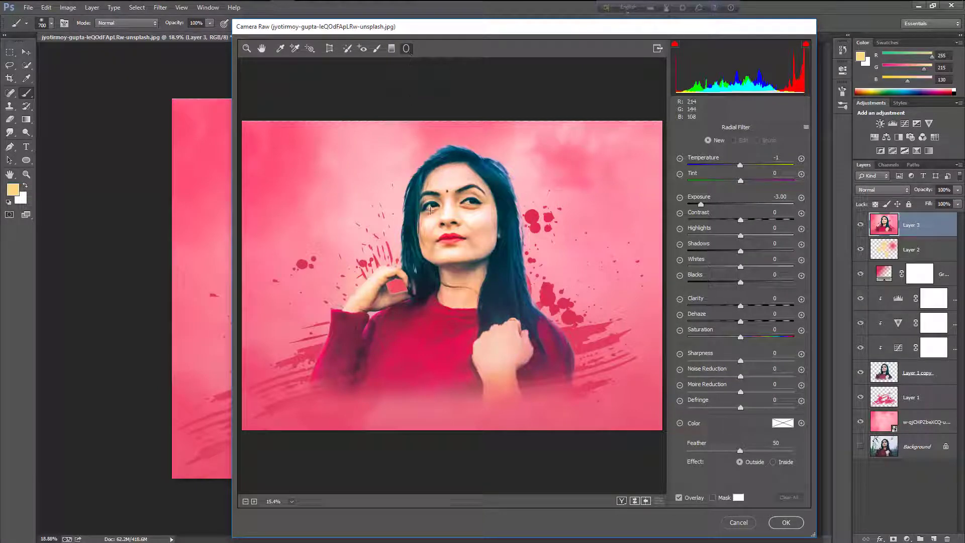
{"action": "double_click", "coordinate": [464, 306]}
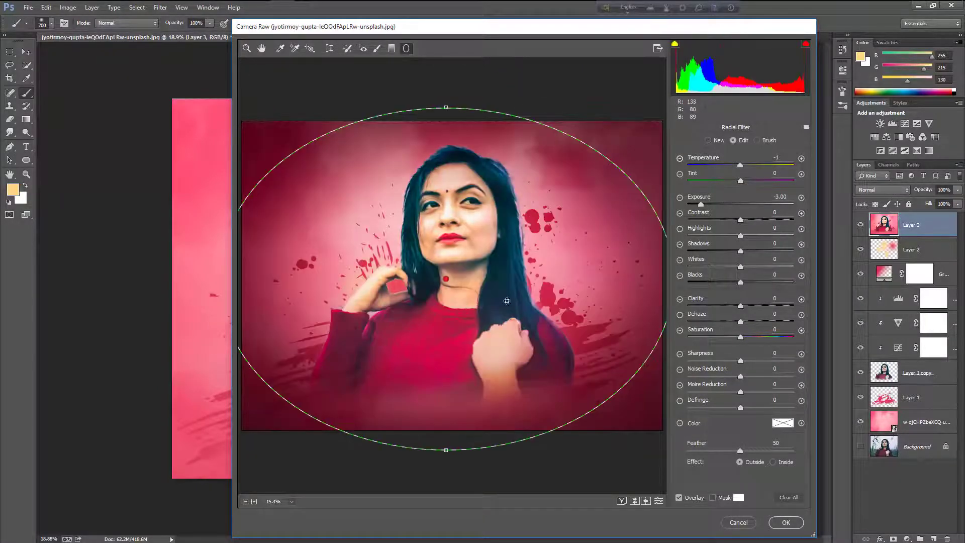
{"action": "left_click_drag", "start_coordinate": [714, 207], "coordinate": [713, 207]}
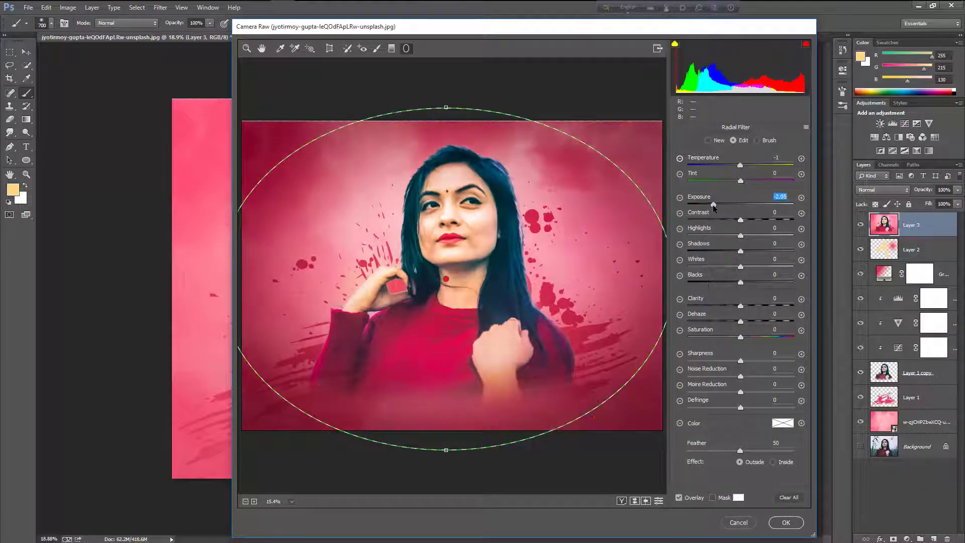
Raise Contrast to about +13, add Clarity, and apply the Camera Raw edits to Layer 3.
{"action": "left_click", "coordinate": [246, 49]}
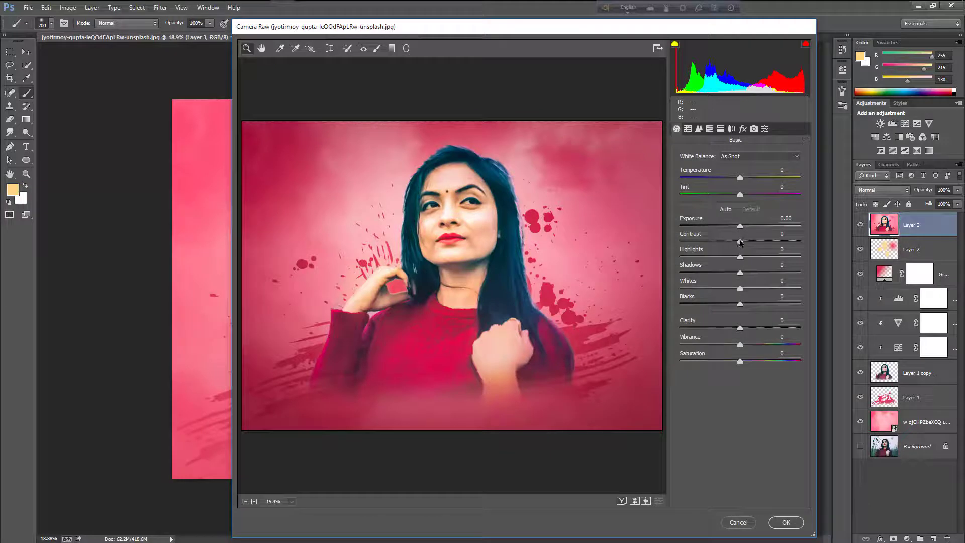
{"action": "left_click_drag", "start_coordinate": [739, 242], "coordinate": [749, 240]}
{"action": "left_click_drag", "start_coordinate": [740, 328], "coordinate": [748, 327]}
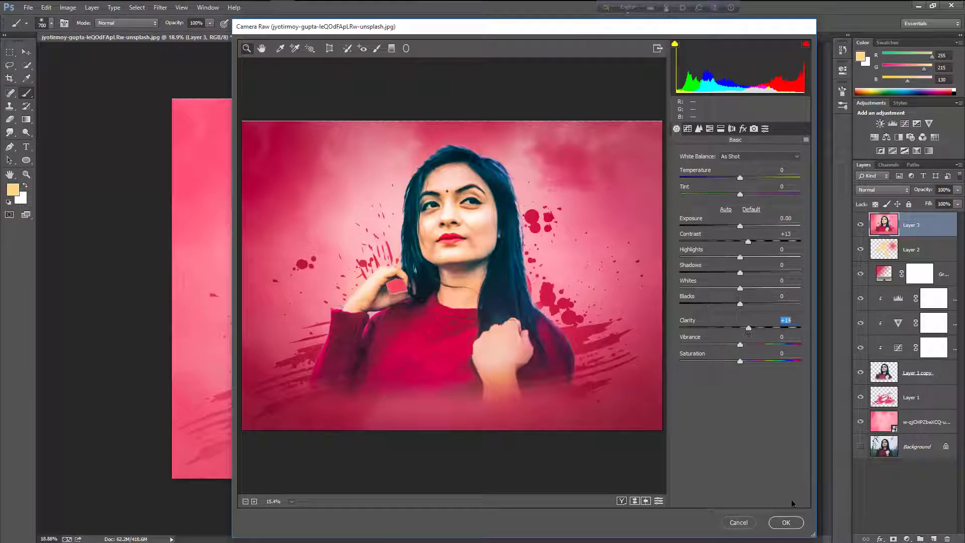
{"action": "left_click", "coordinate": [786, 522]}
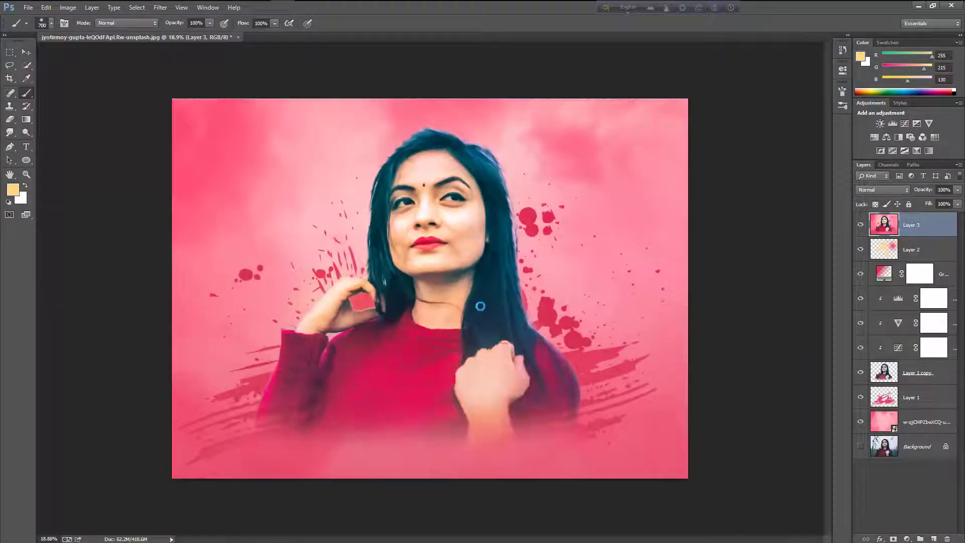
Select all layers above the Background and group them into Group 1 with Ctrl+G.
{"action": "scroll", "coordinate": [478, 301], "scroll_direction": "down", "scroll_amount": 2}
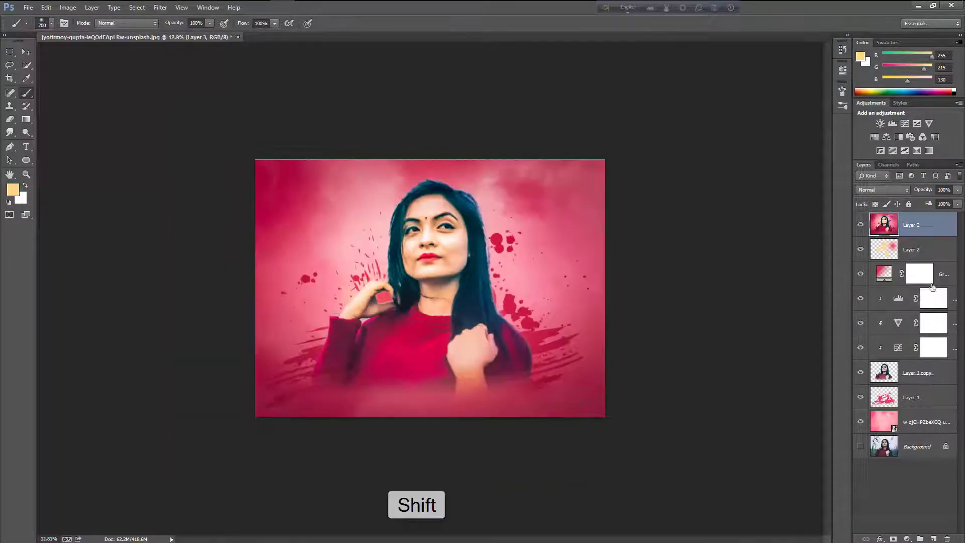
{"action": "left_click", "coordinate": [916, 428], "text": "shift"}
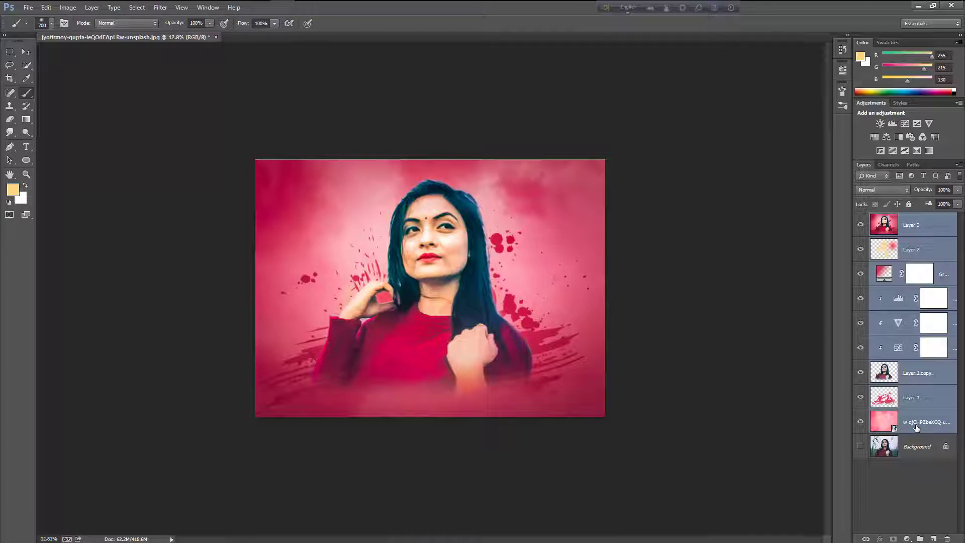
{"action": "key", "text": "ctrl+g"}
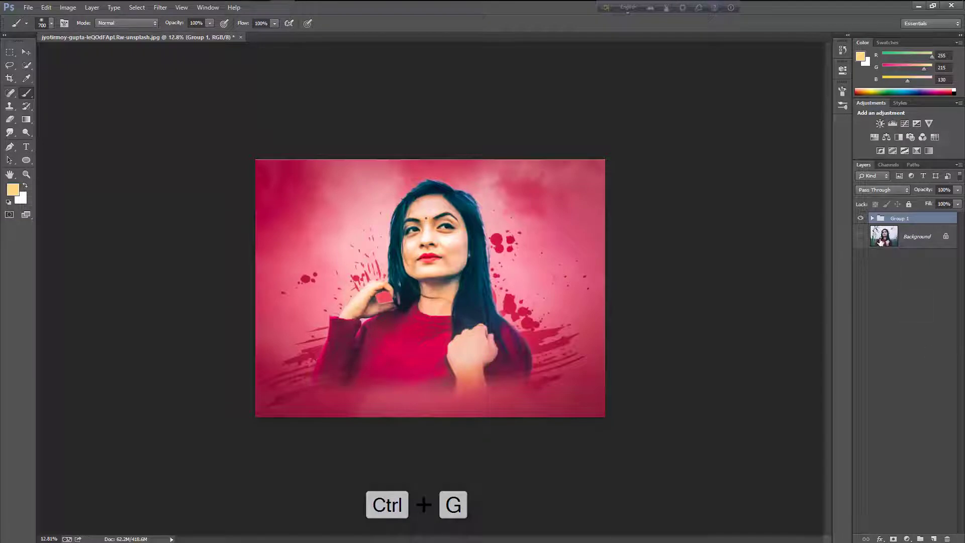
Show the Background layer, zoom in, and toggle Group 1's visibility to compare before and after.
{"action": "left_click", "coordinate": [860, 239]}
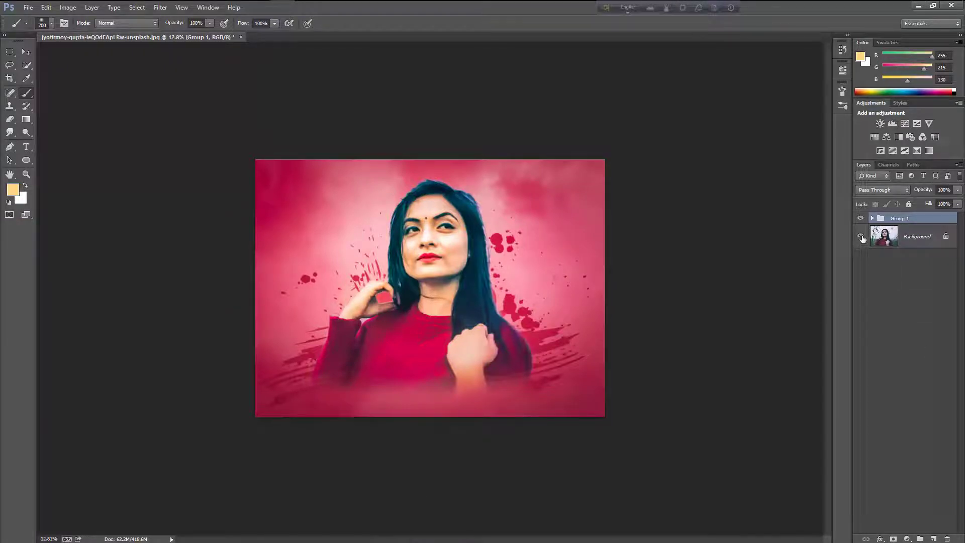
{"action": "left_click_drag", "start_coordinate": [546, 241], "coordinate": [562, 244]}
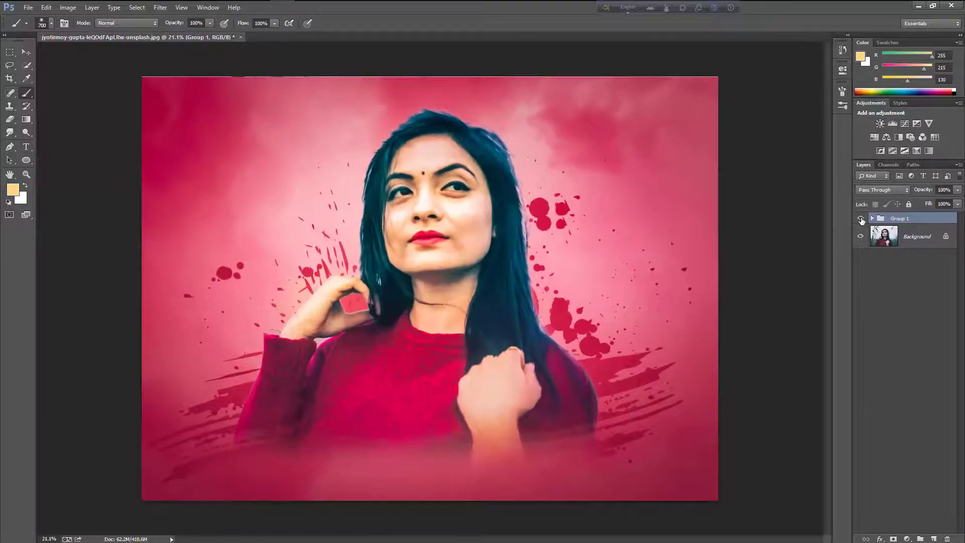
{"action": "left_click", "coordinate": [860, 218]}
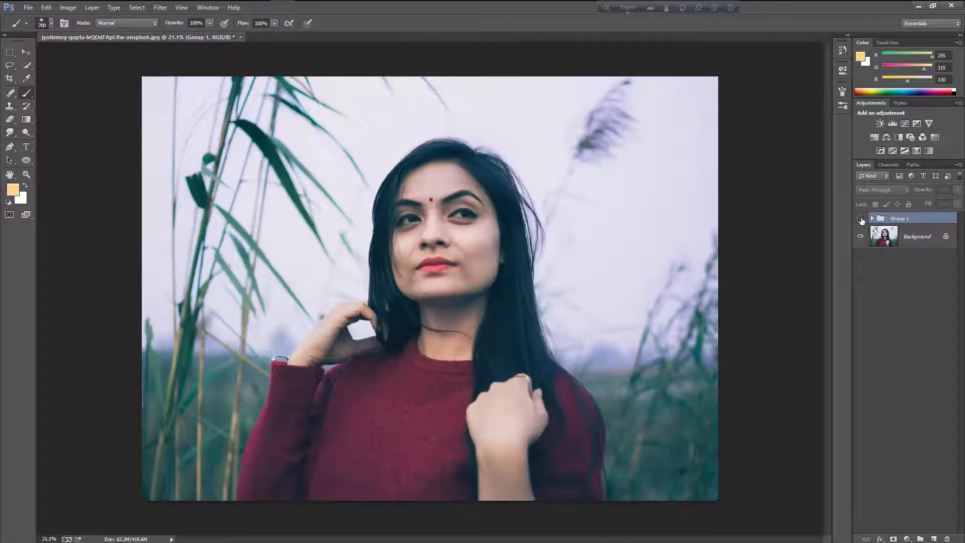
{"action": "left_click", "coordinate": [860, 219]}
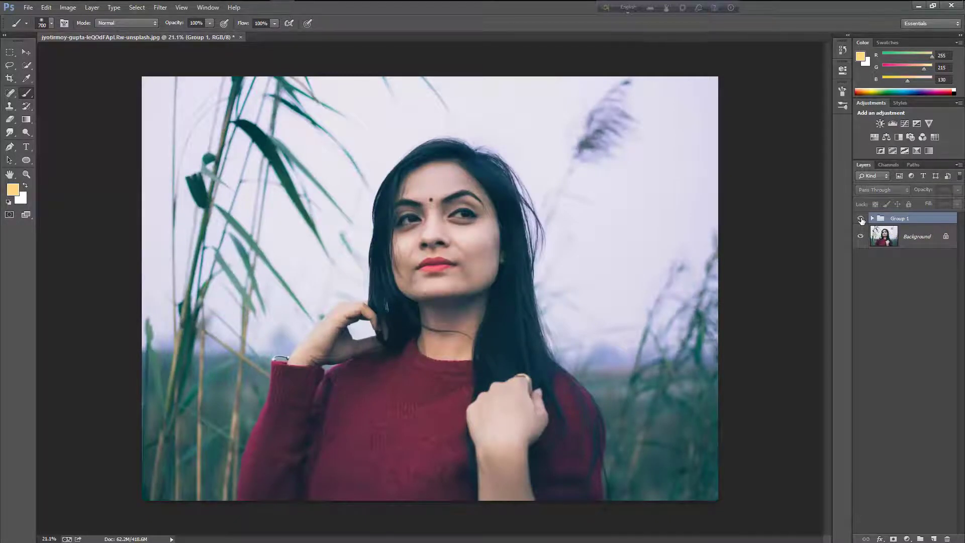